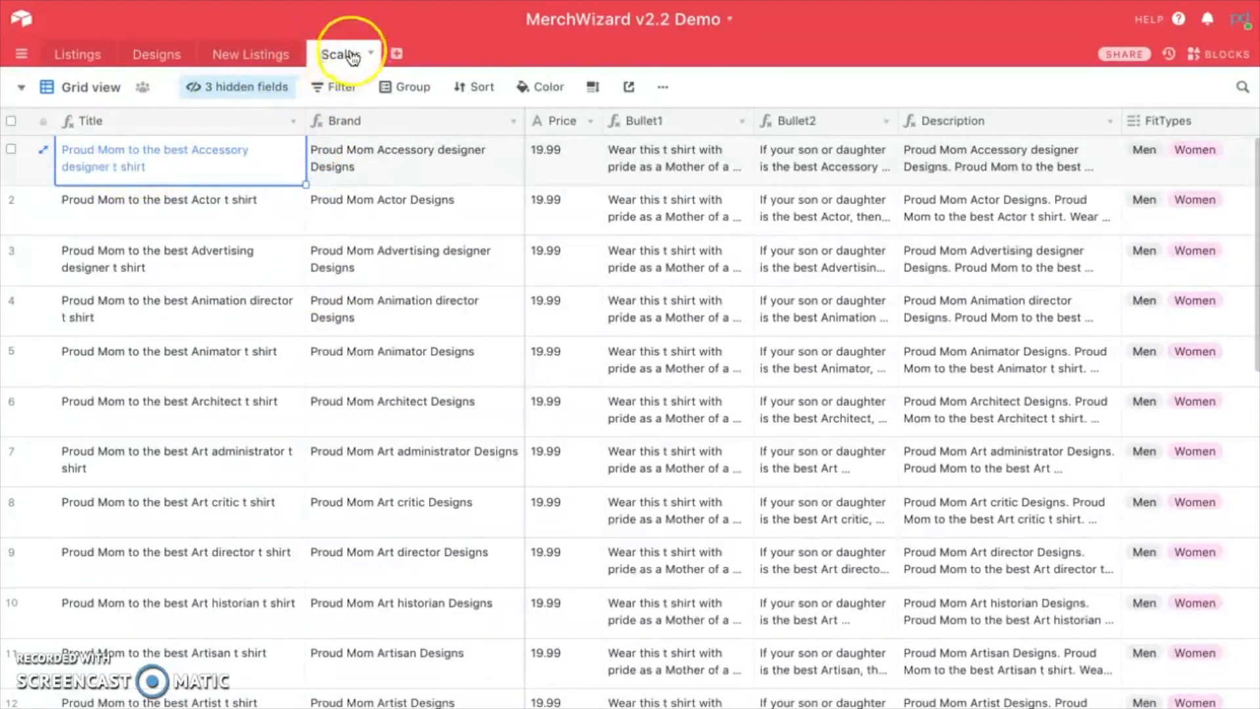
Insert a new field named countTitle directly after the Title field and make it a Formula field
left_click(294, 121)
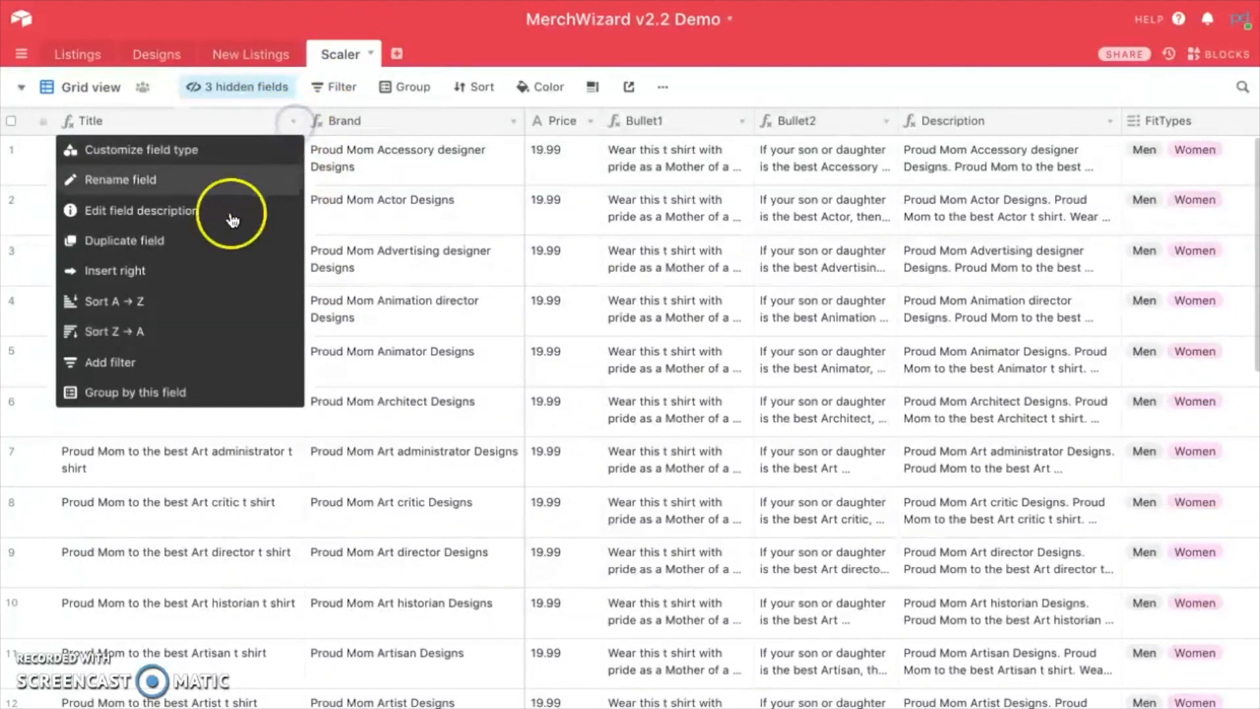
left_click(125, 274)
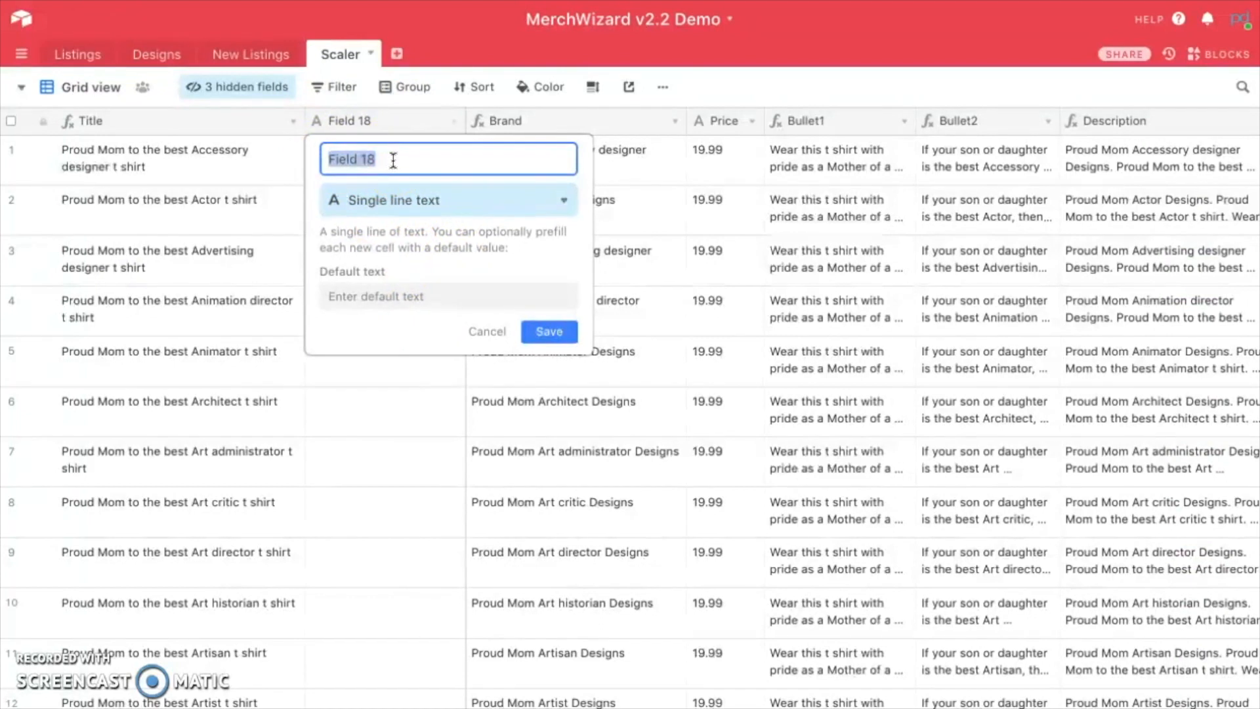
type("countTitle")
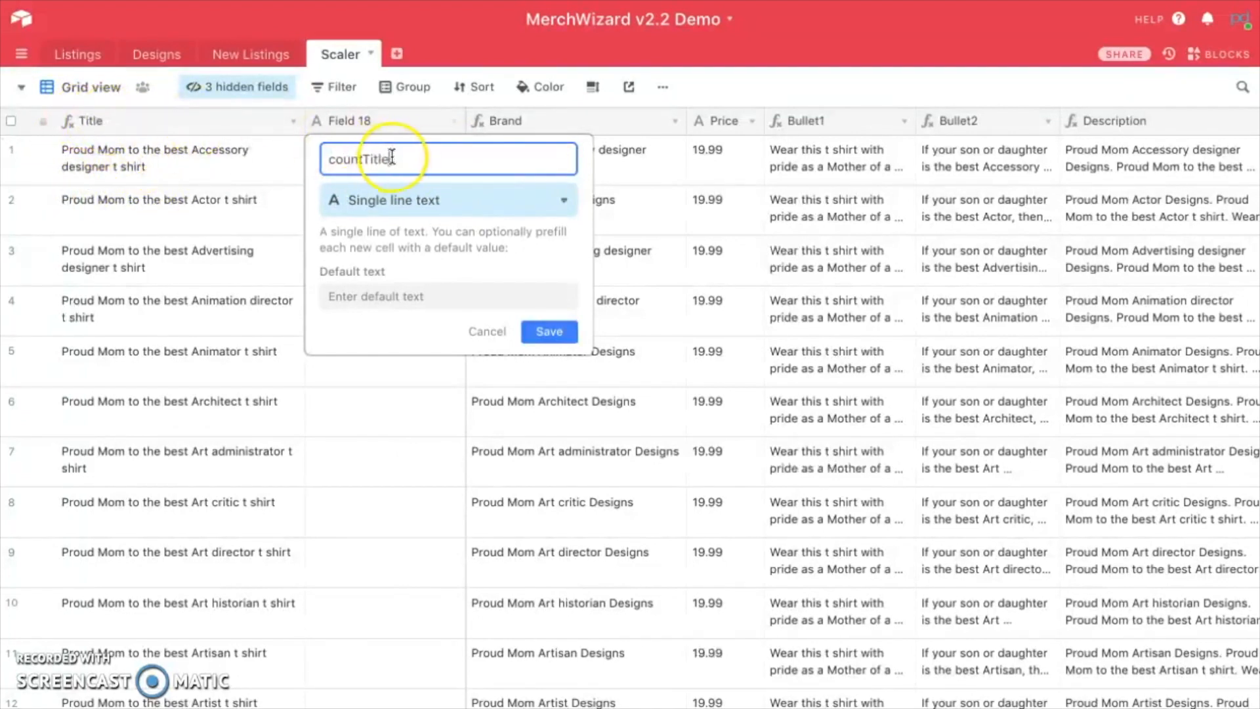
left_click(376, 200)
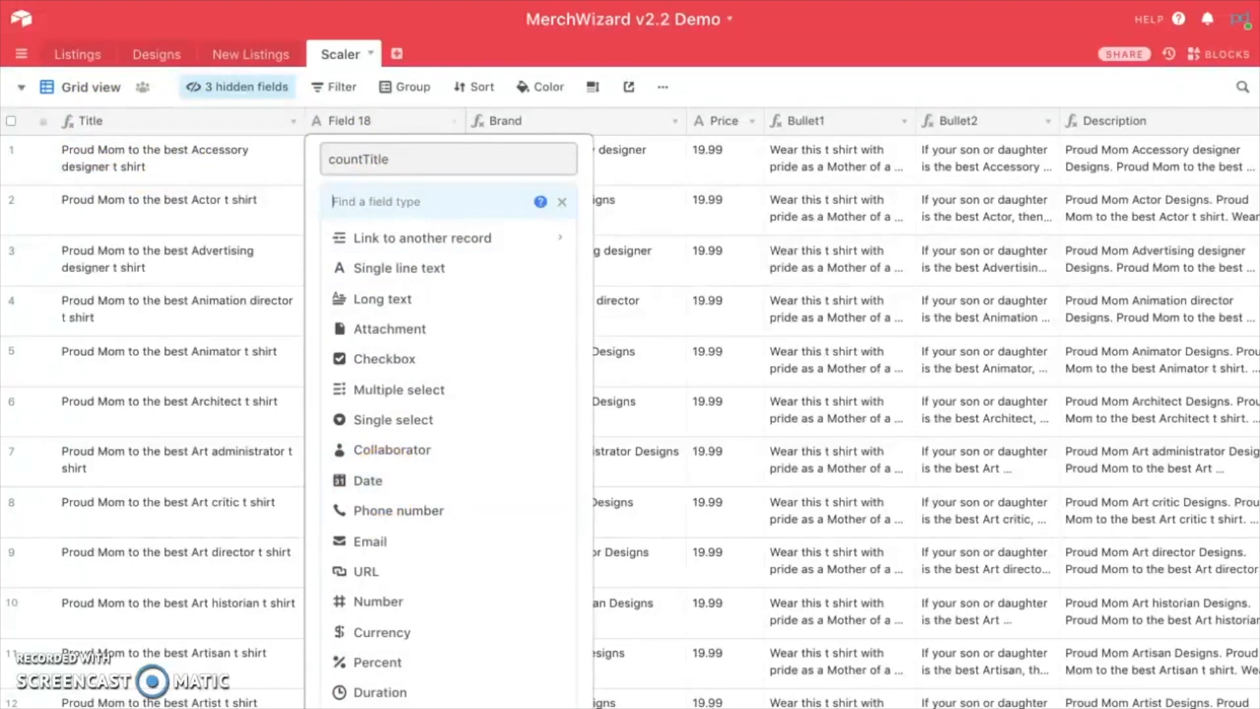
left_click(394, 707)
left_click(380, 373)
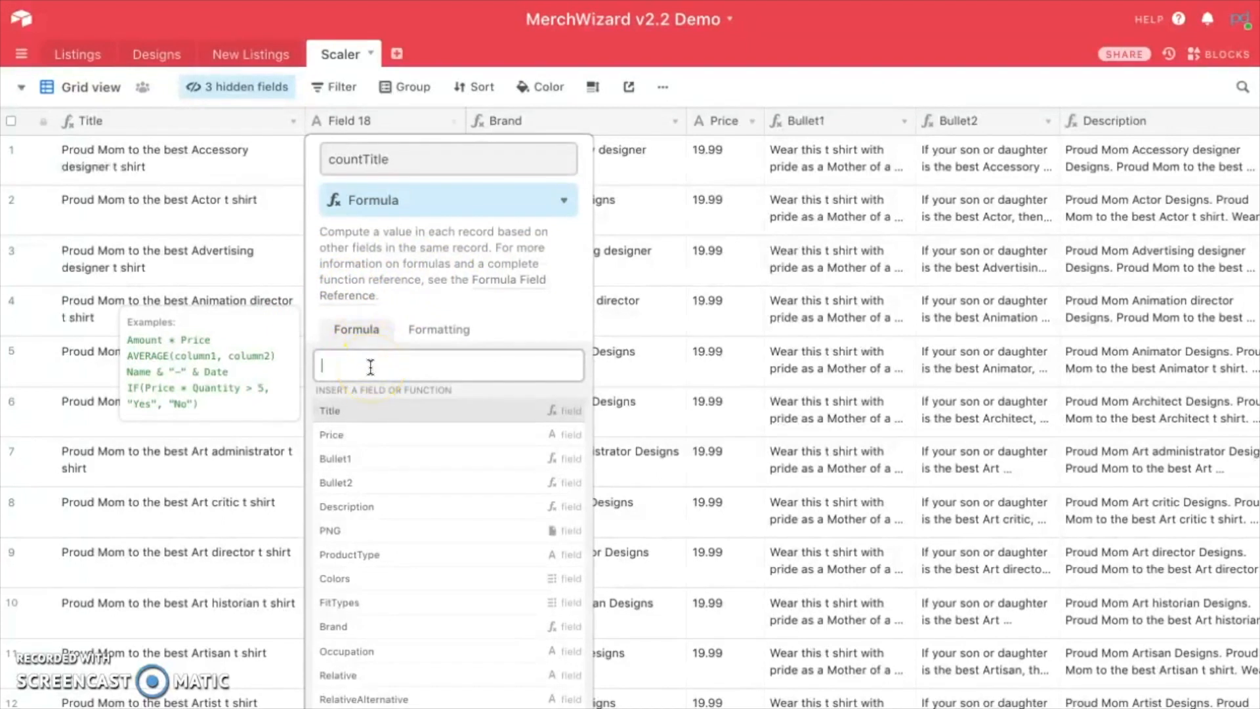
Set the countTitle formula to LEN(Title) and save the field
type("le")
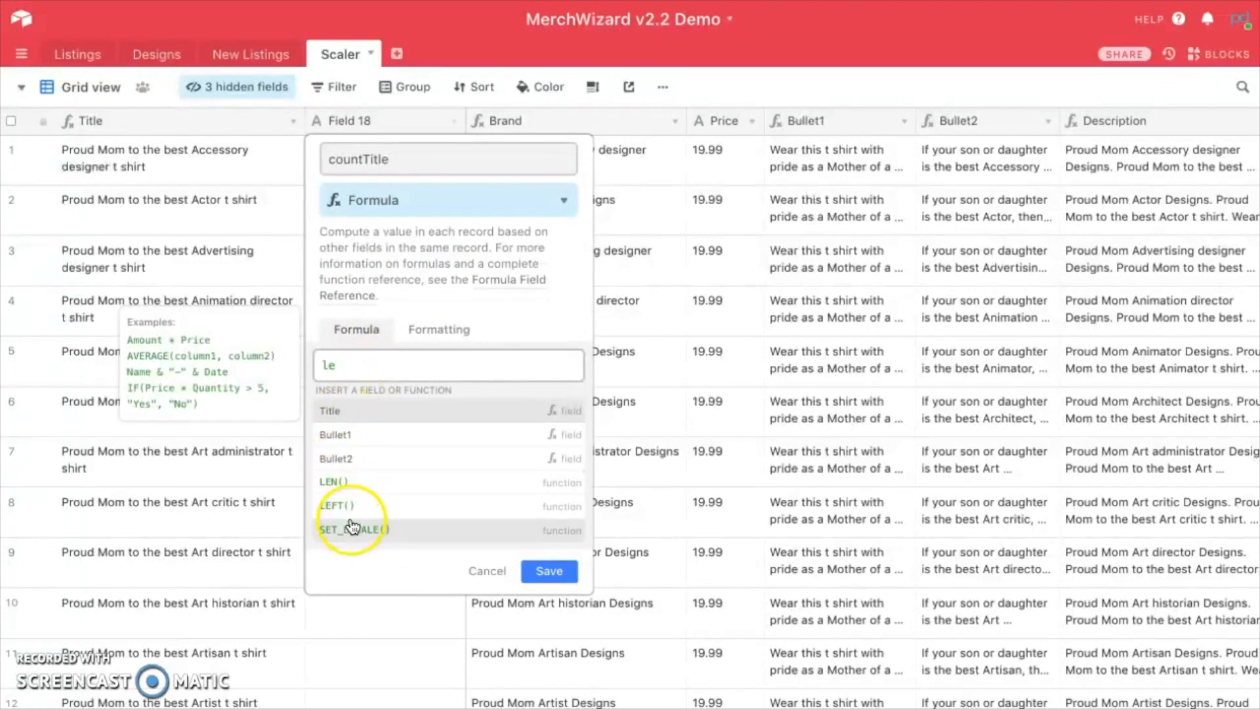
left_click(332, 489)
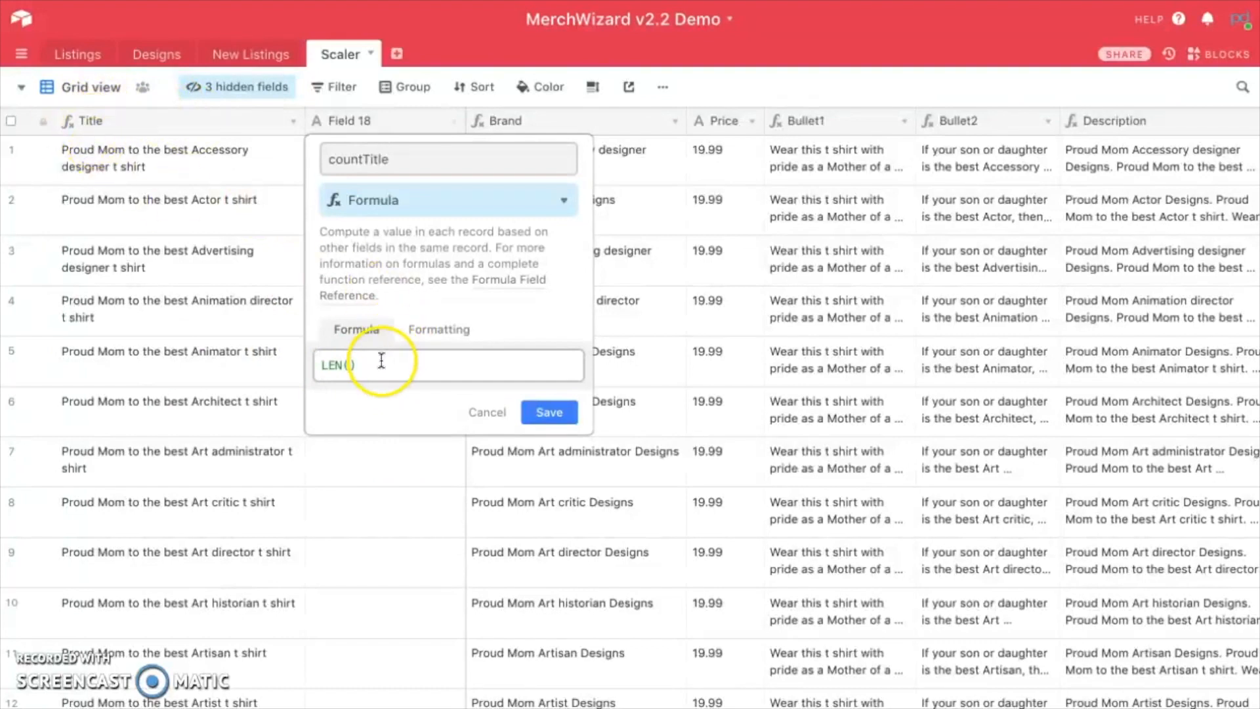
type("Tit")
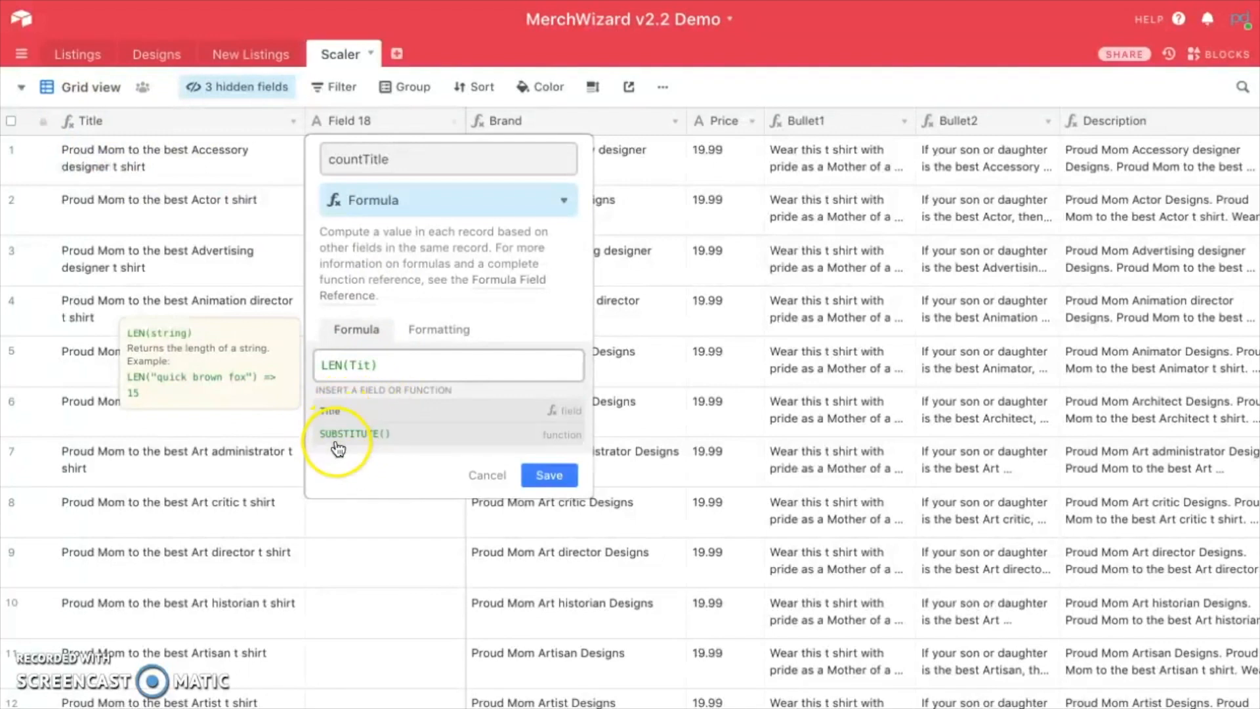
left_click(335, 409)
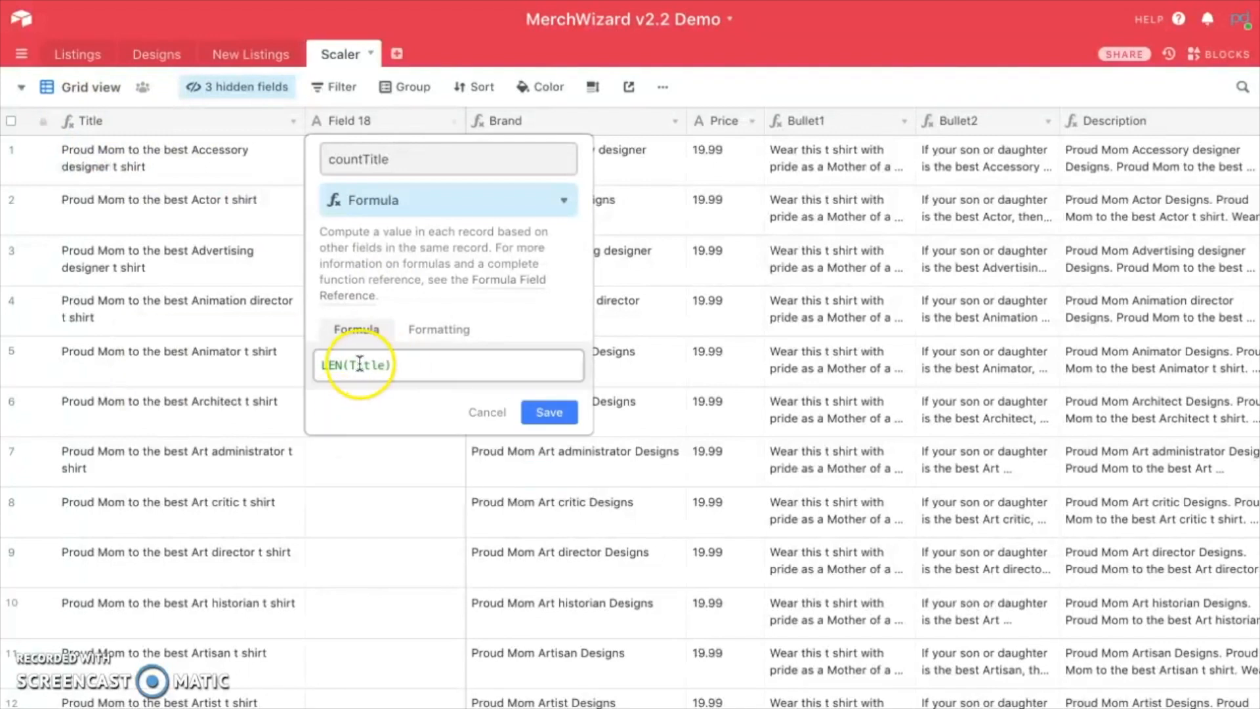
left_click(535, 417)
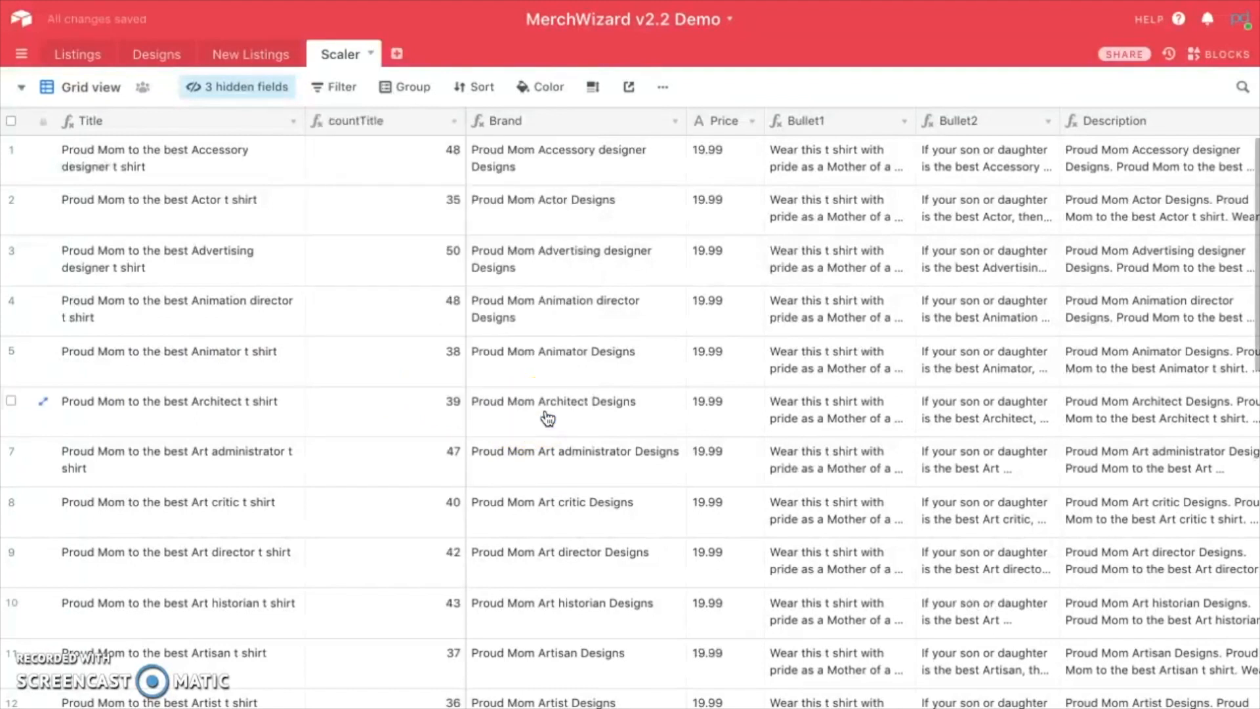
Go through the titles of the first four records and compare them with their character counts
left_click(212, 153)
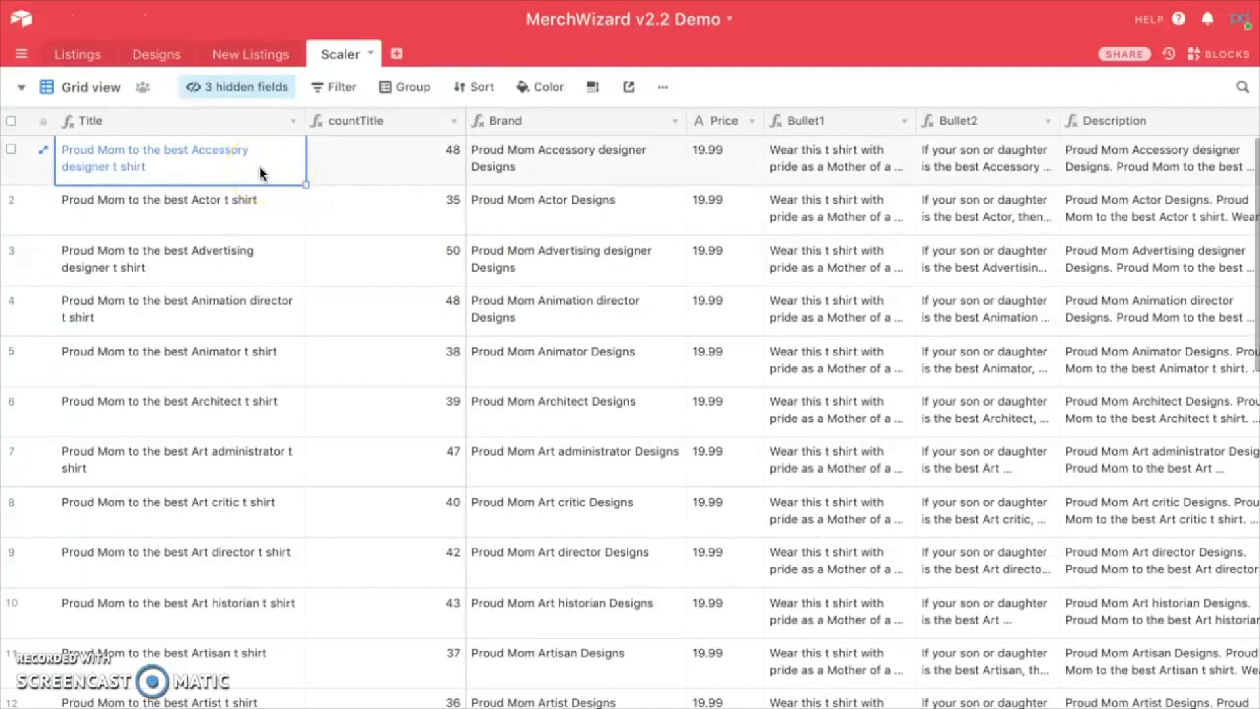
key("Down")
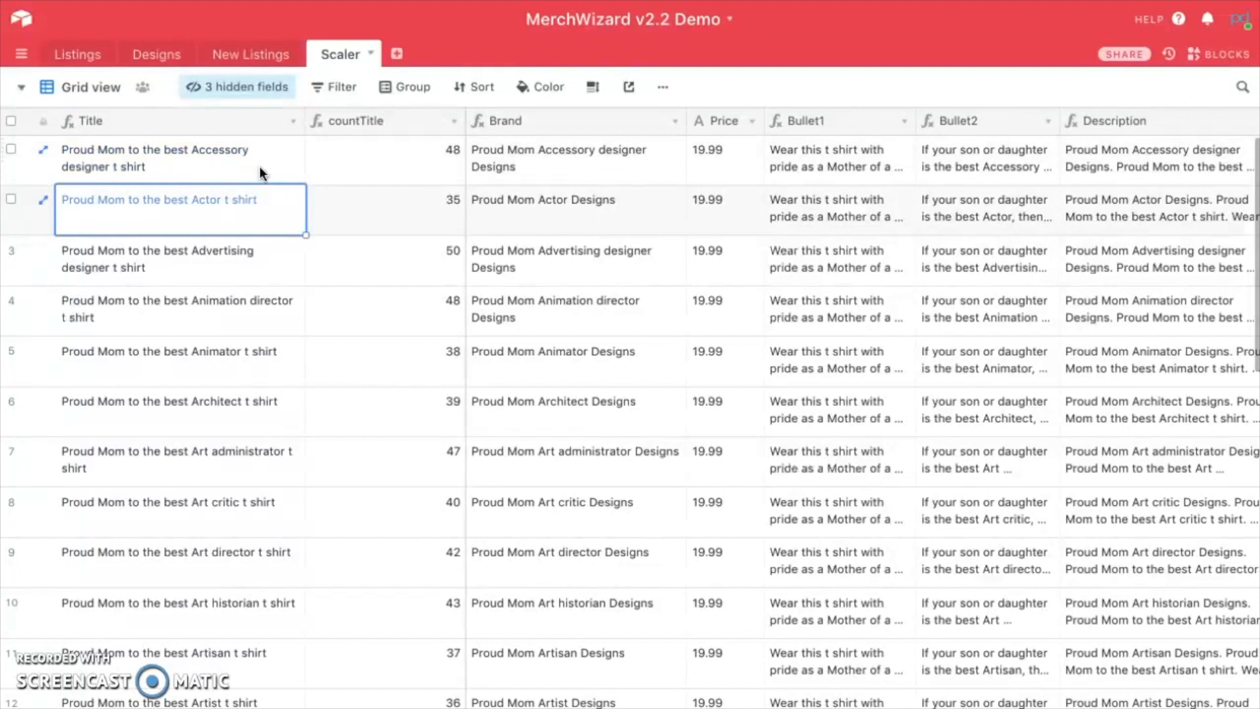
key("Down")
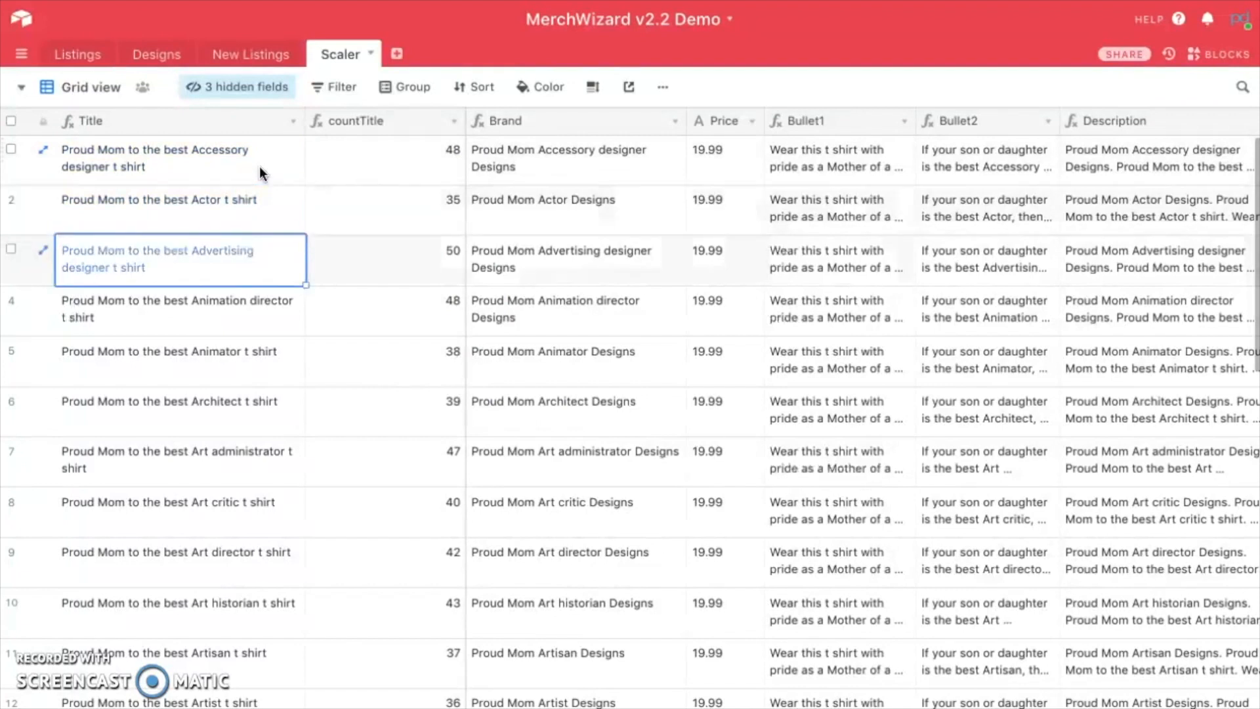
key("Down")
left_click(260, 307)
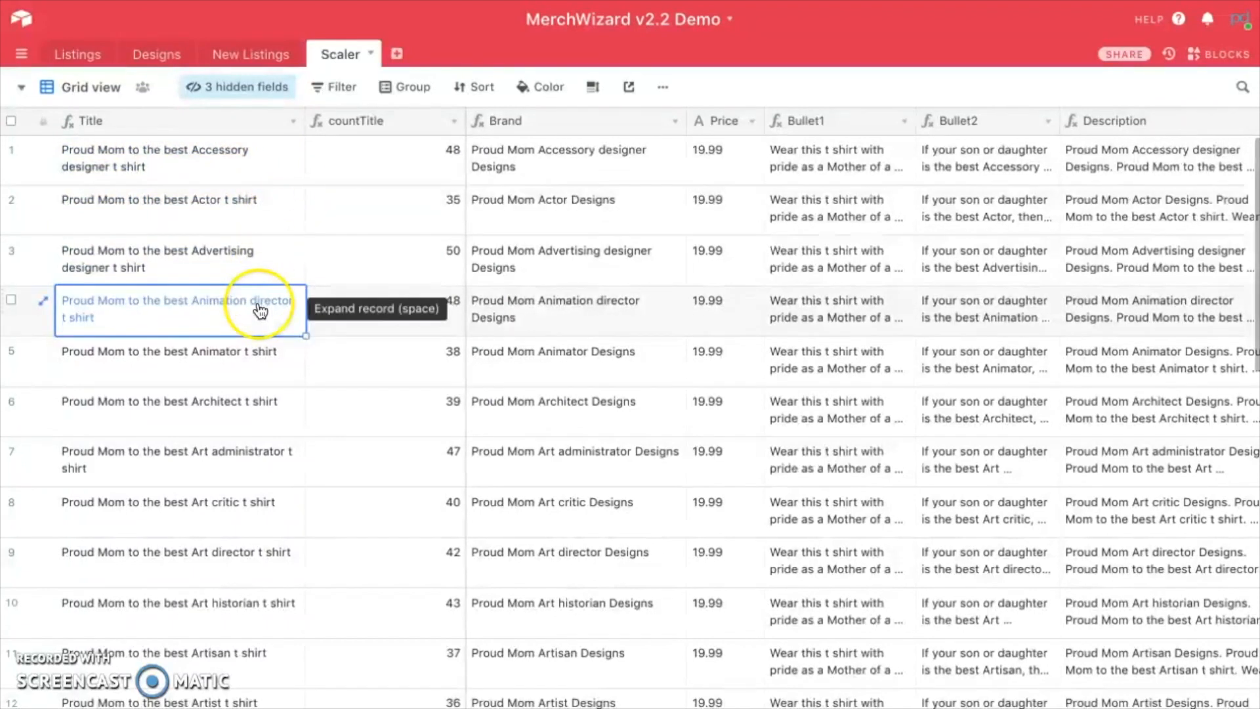
Narrow the countTitle column, duplicate the field, and place the duplicate directly after the Brand field
left_click_drag(465, 124, 416, 128)
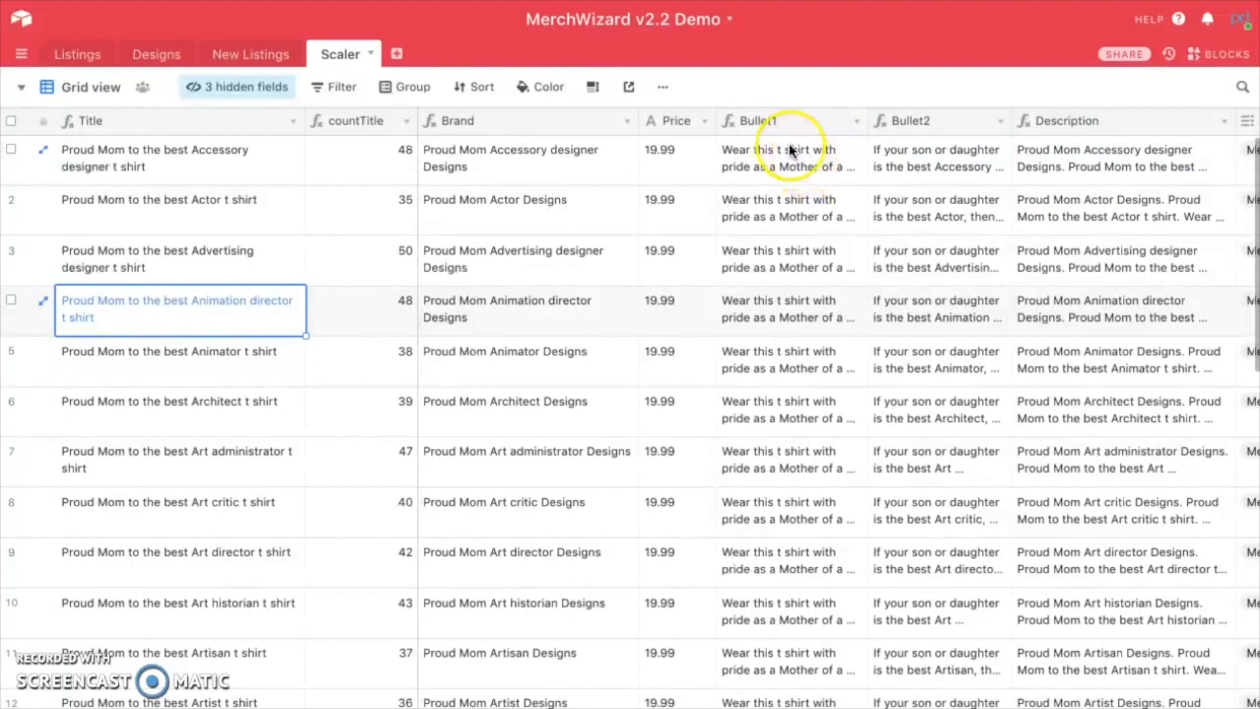
left_click(1139, 167)
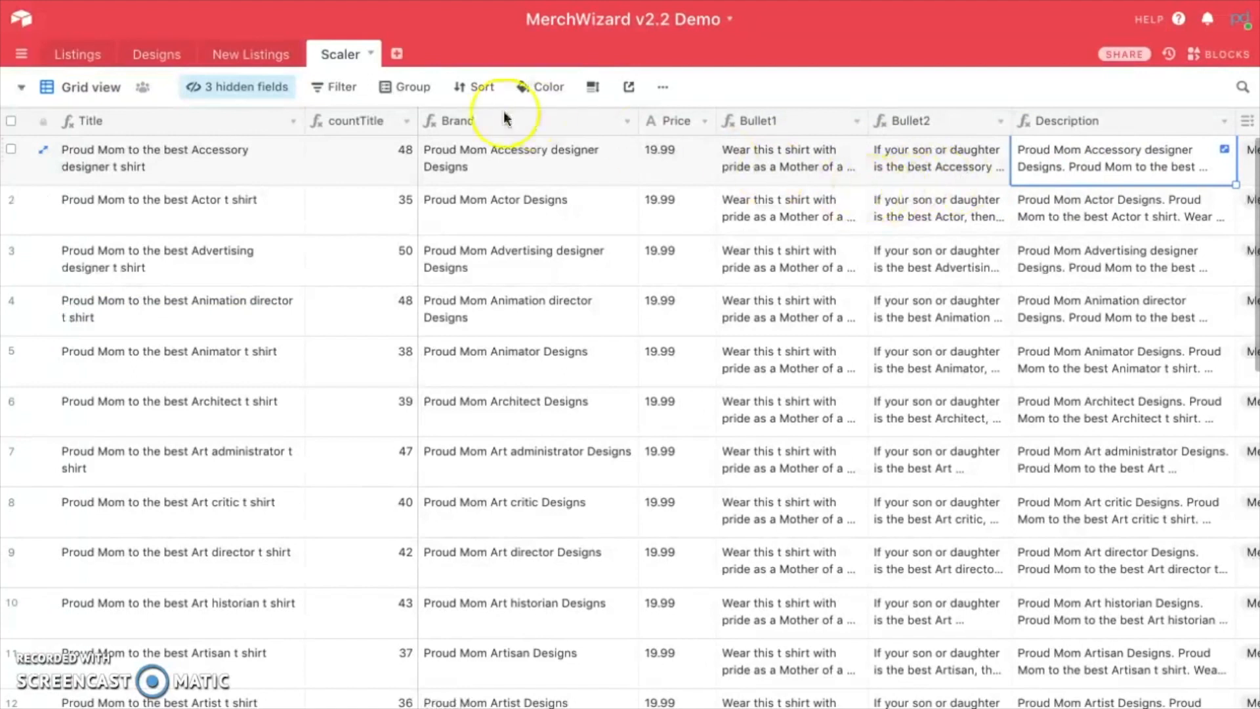
left_click(407, 125)
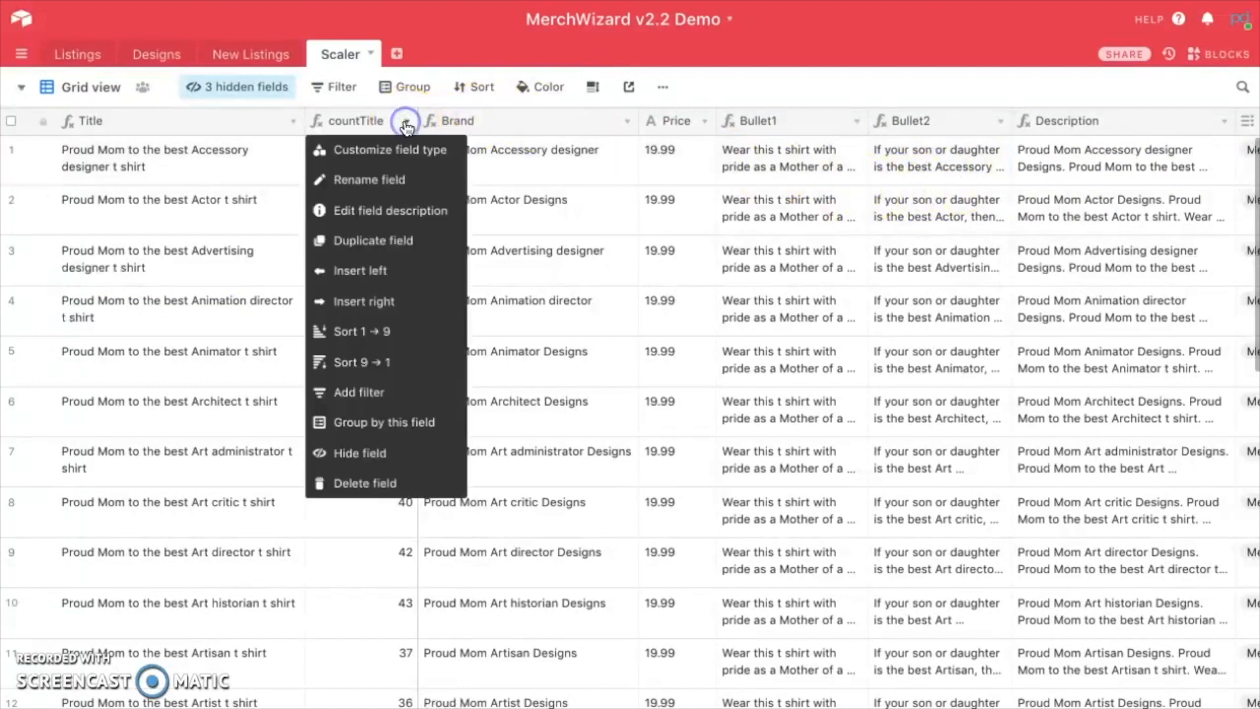
left_click(364, 241)
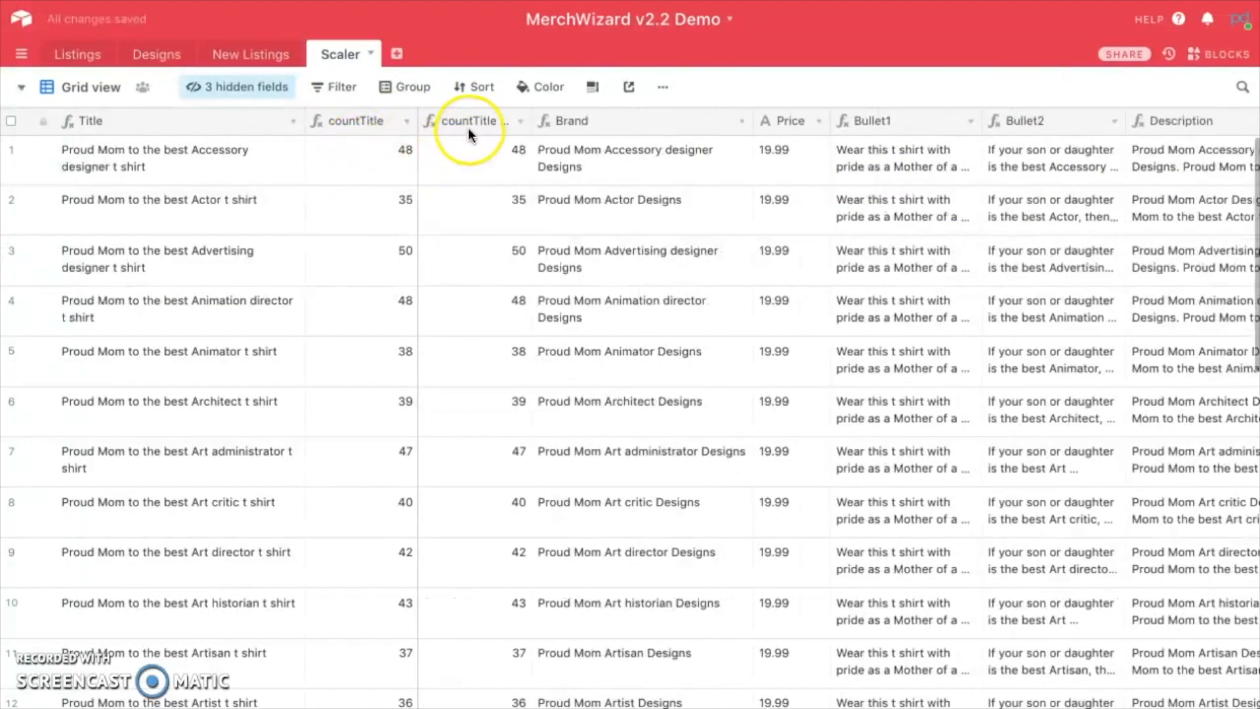
left_click_drag(468, 125, 702, 124)
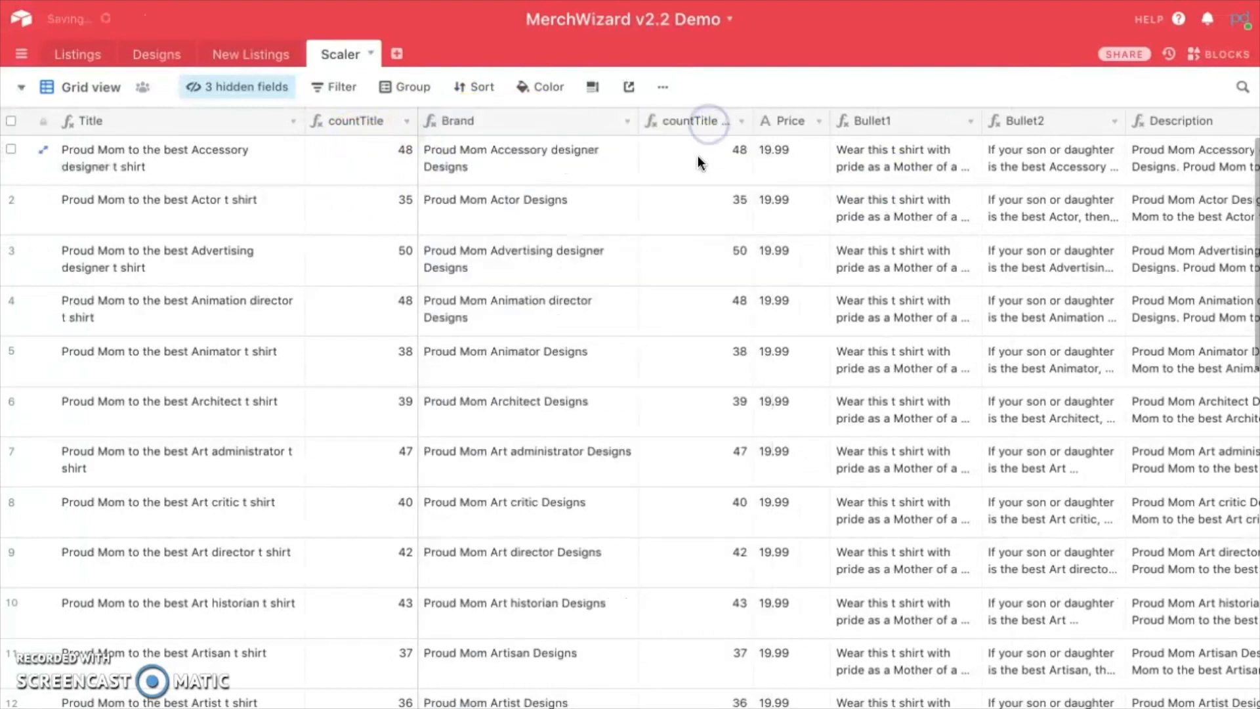
Rename the duplicated count field after Brand as countBrand
left_click(684, 124)
double_click(684, 125)
left_click(763, 157)
key("BackSpace")
key("BackSpace")
key("BackSpace")
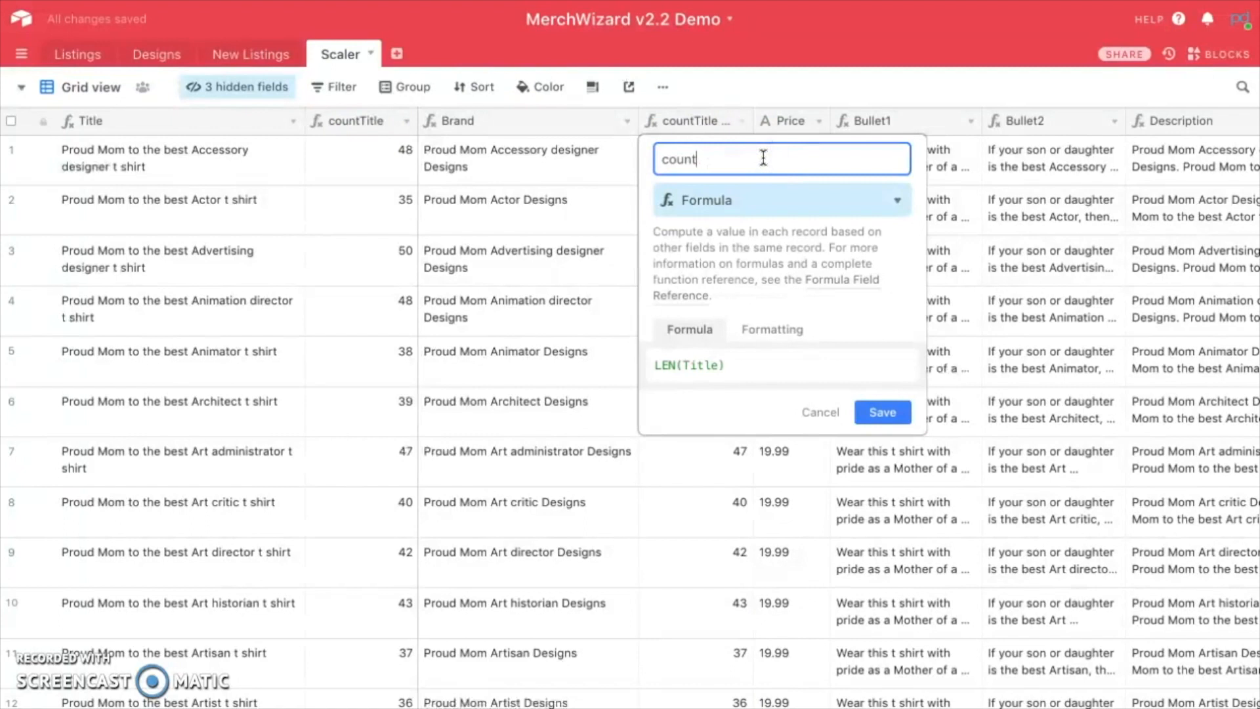
type("Brand")
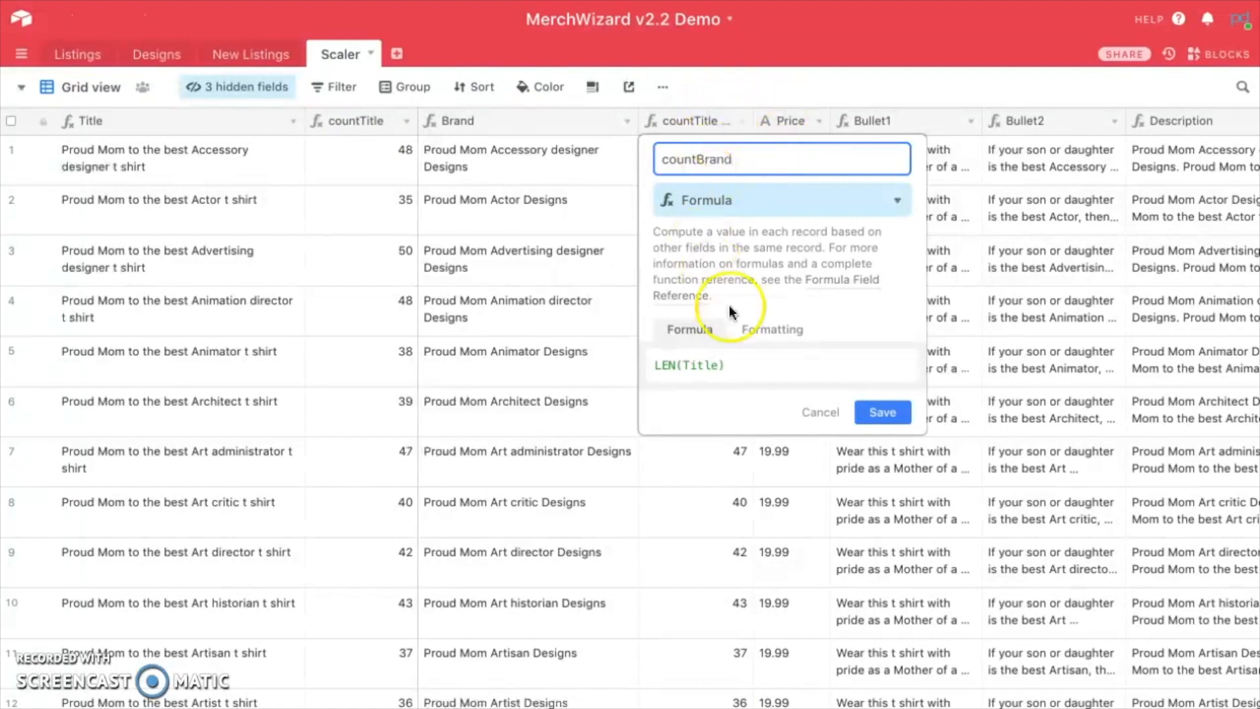
Change the countBrand formula to LEN(Brand) and save the field
left_click(718, 365)
key("BackSpace")
key("BackSpace")
key("BackSpace")
key("BackSpace")
key("BackSpace")
type("Br")
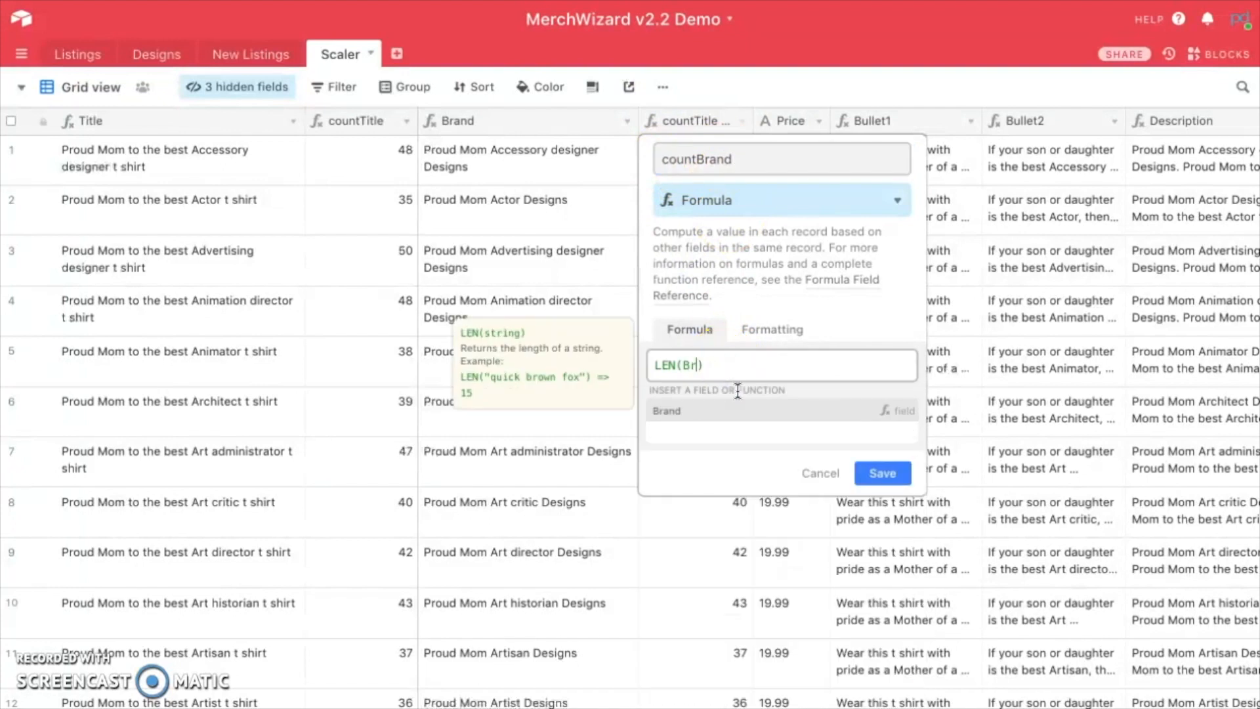
left_click(686, 410)
left_click(870, 417)
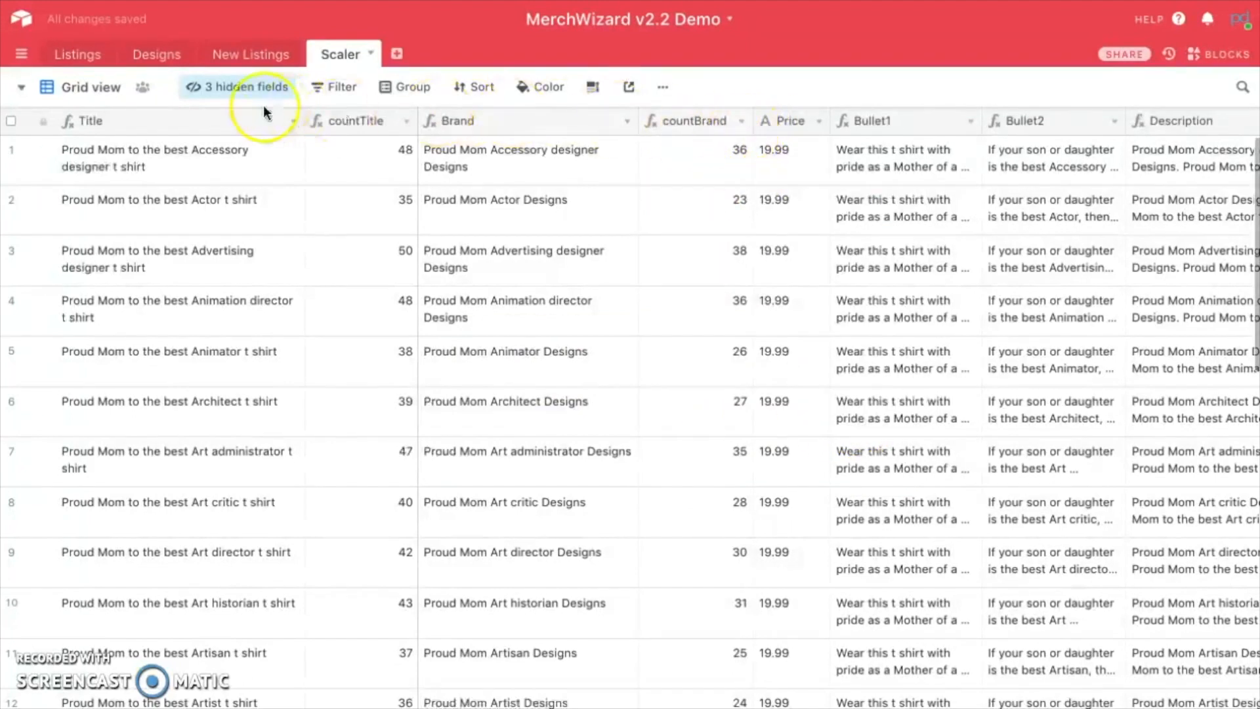
Unhide the countB1 and countB2 fields in the grid view
left_click(238, 96)
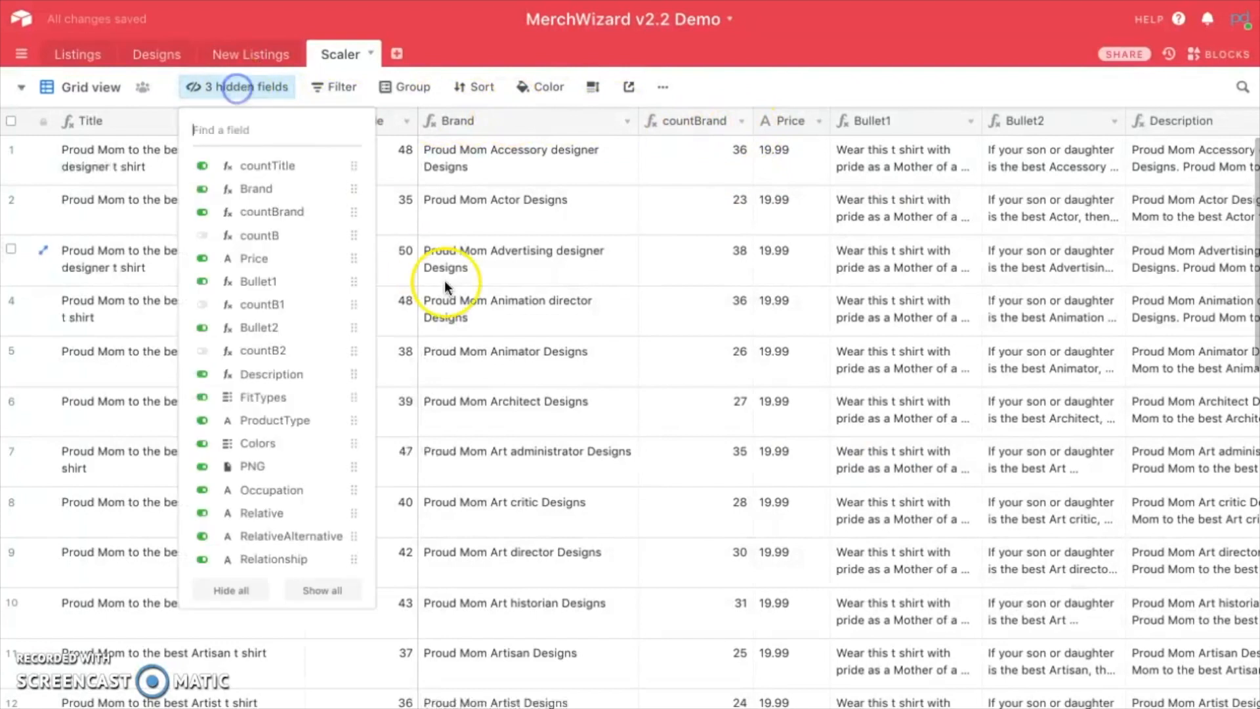
left_click(261, 305)
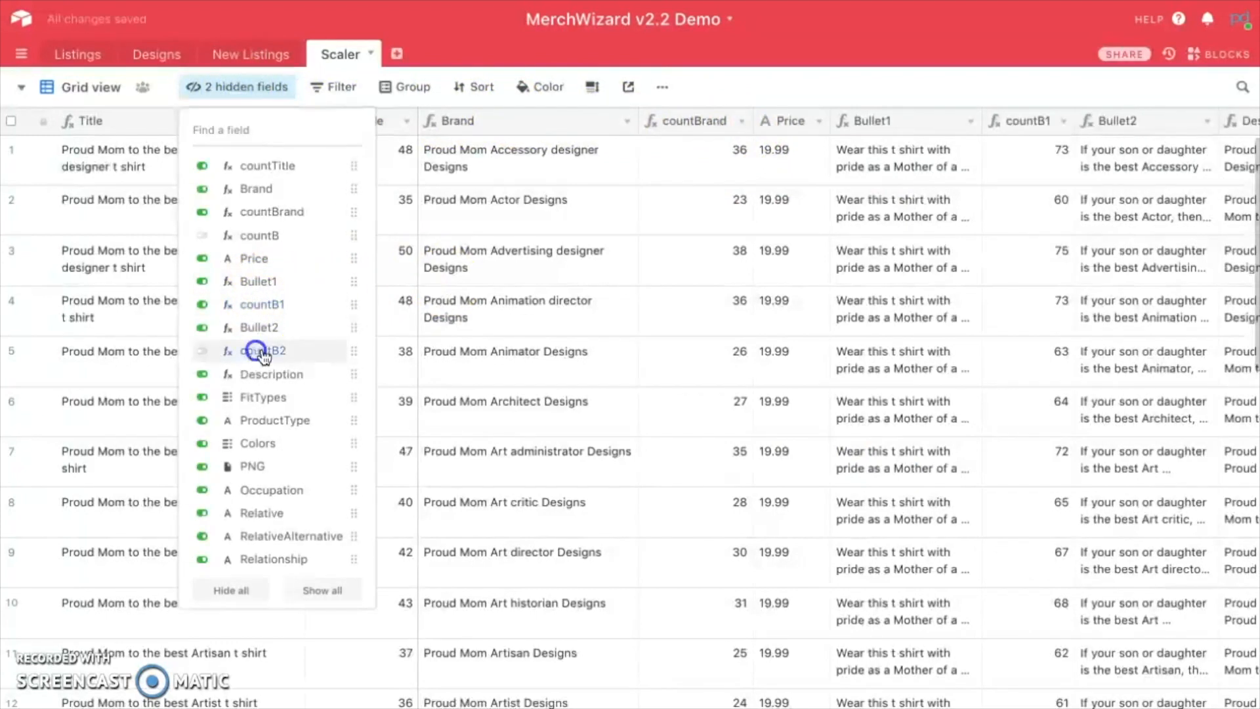
left_click(257, 350)
left_click(964, 352)
Inspect the formulas of the countB1 and countB2 fields without changing them
scroll(1056, 349, "right", 5)
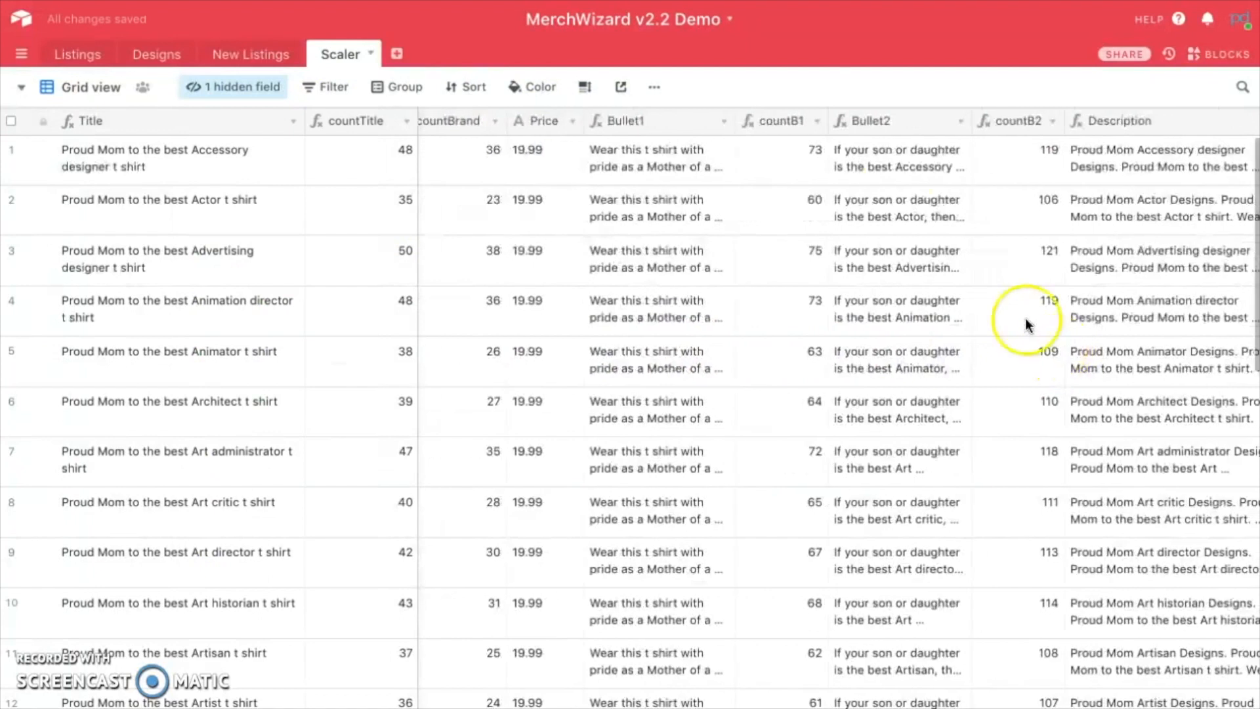
double_click(781, 121)
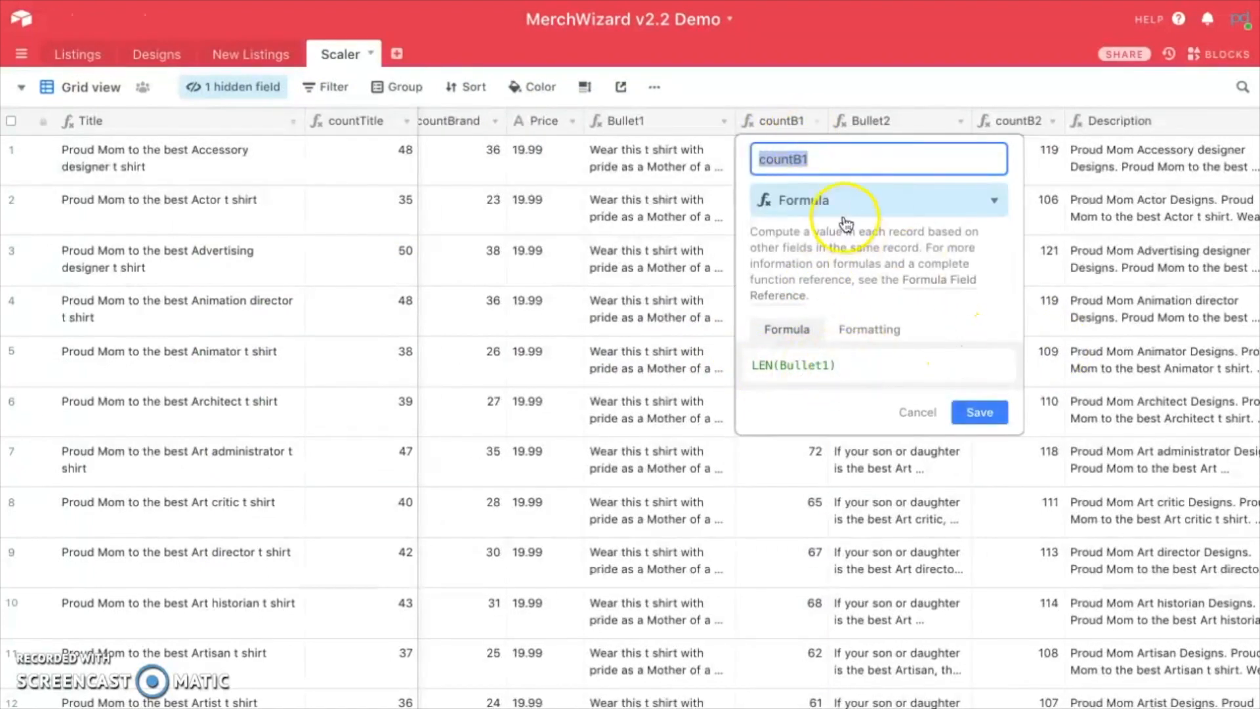
left_click(921, 413)
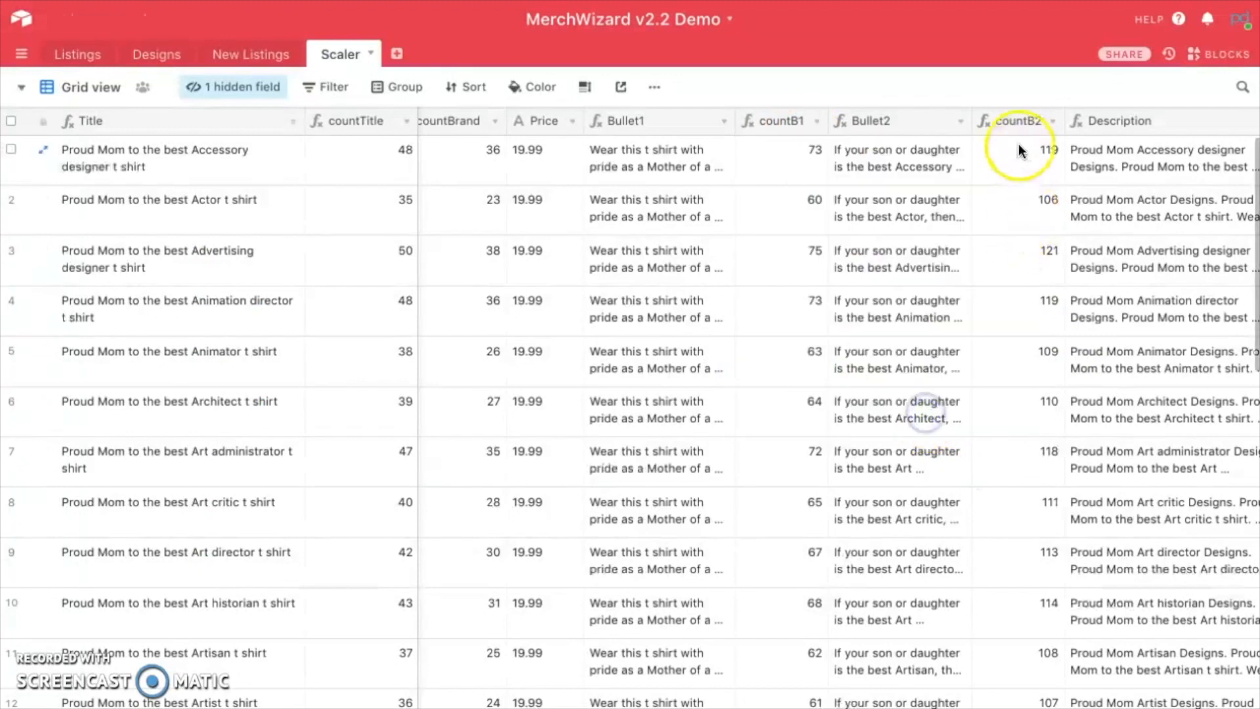
double_click(1010, 122)
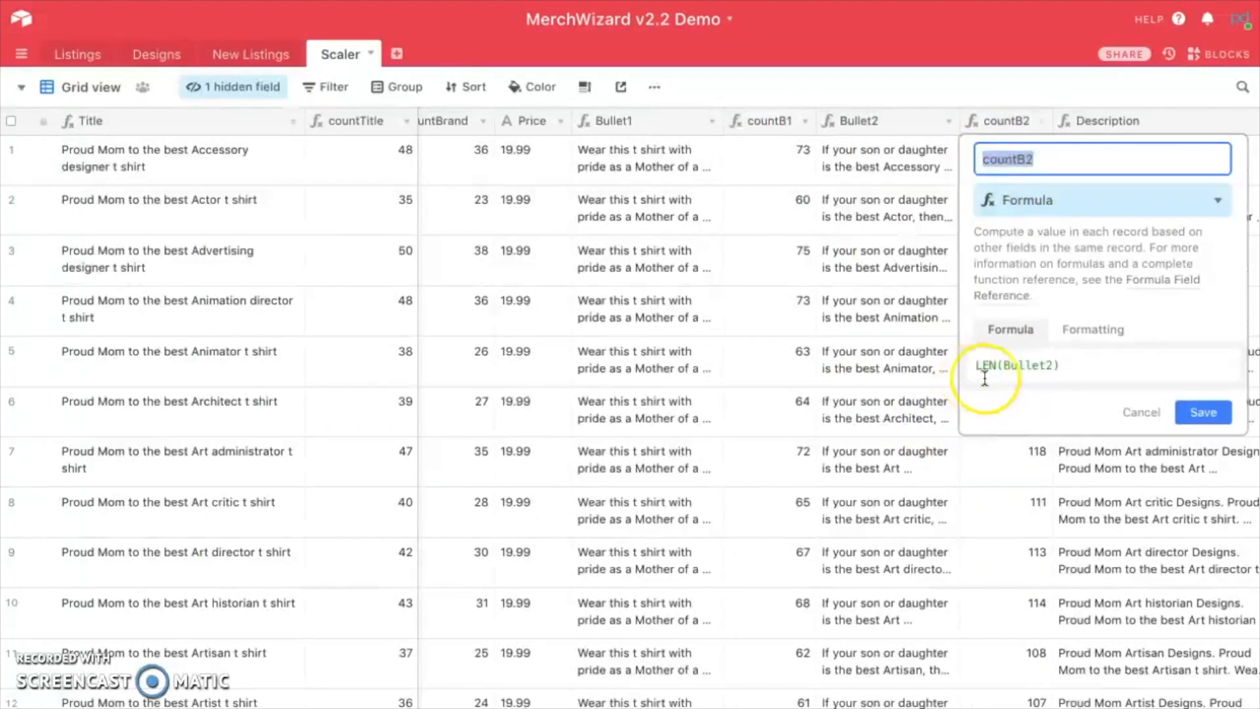
left_click(1203, 412)
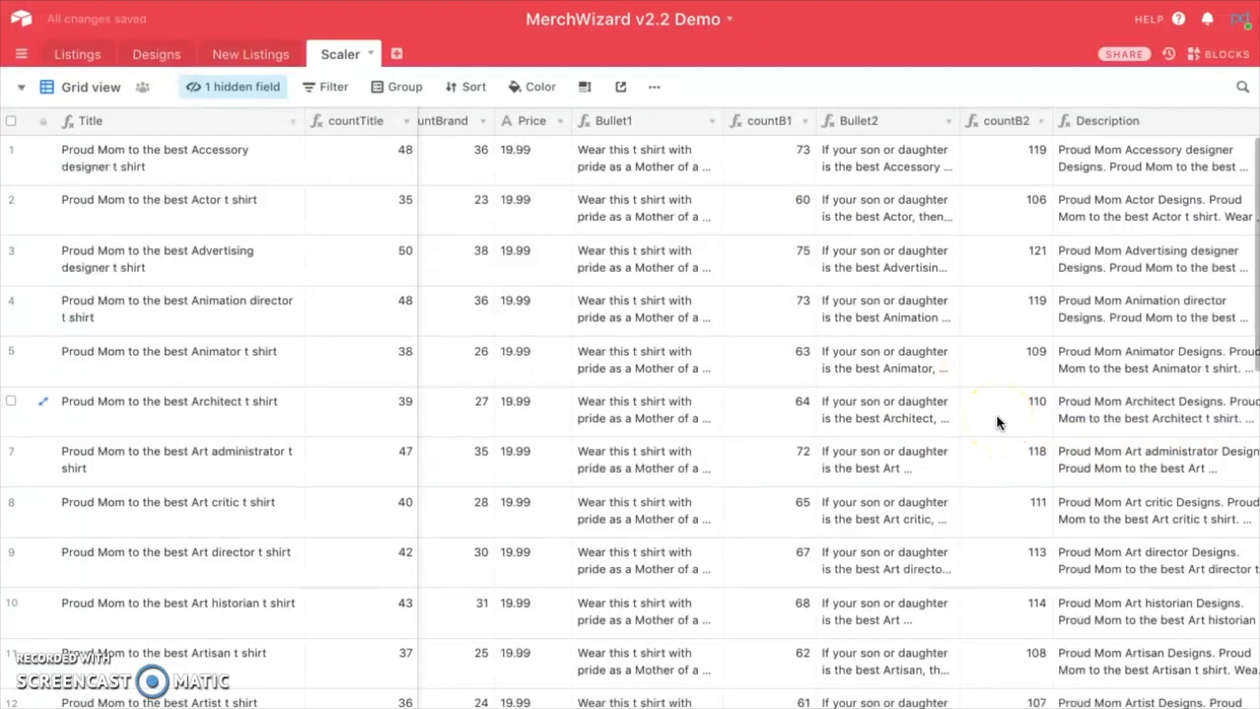
Add the field description "Max 60 characters" to the countTitle field and save it
scroll(971, 407, "left", 8)
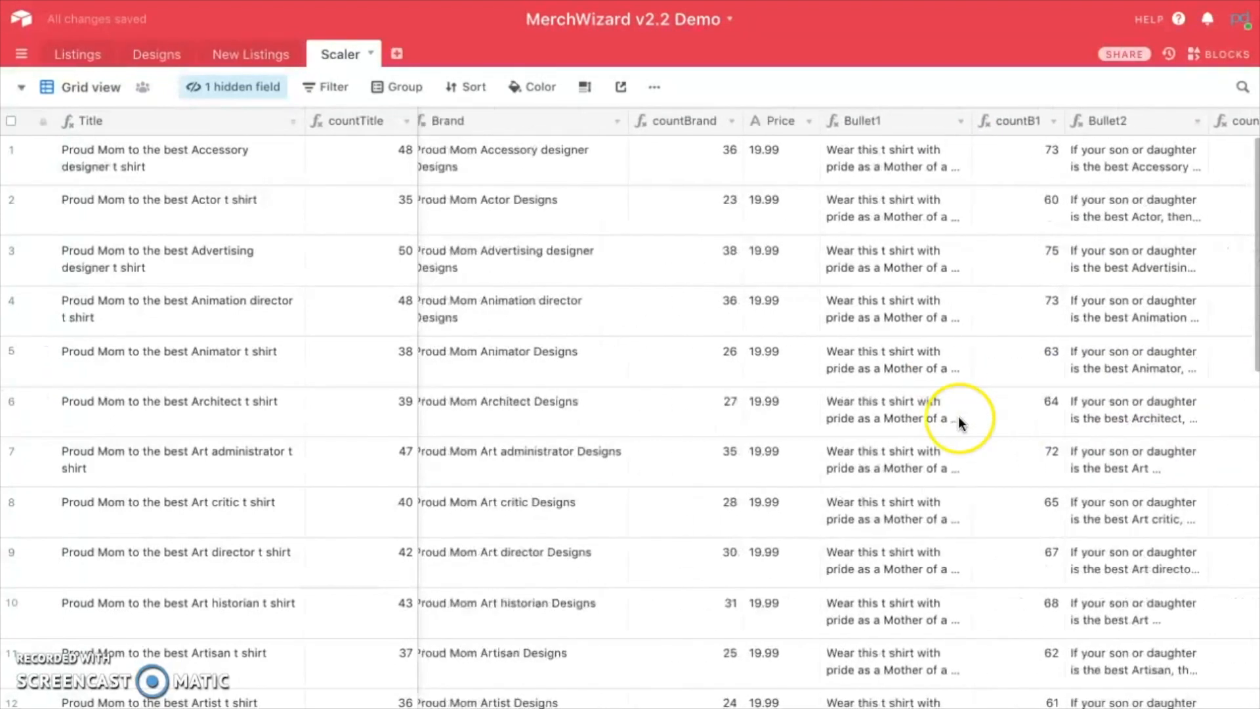
left_click(180, 155)
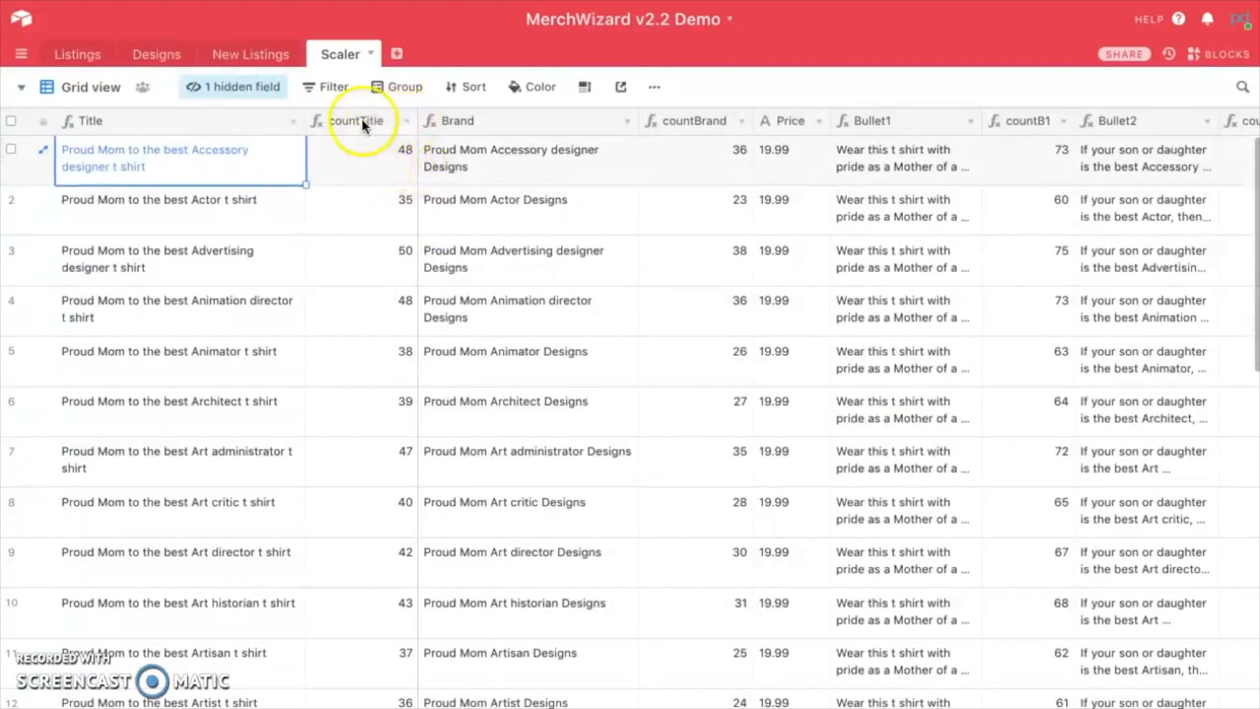
left_click(406, 121)
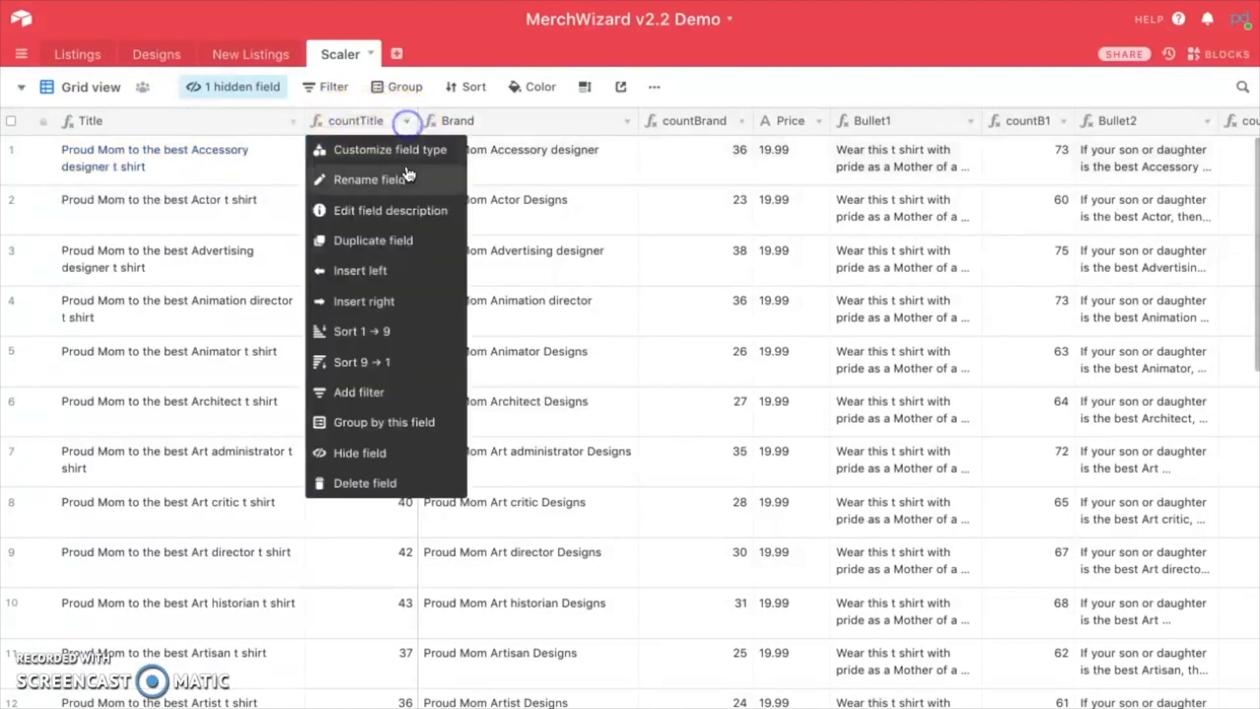
left_click(386, 211)
type("Max 60 character")
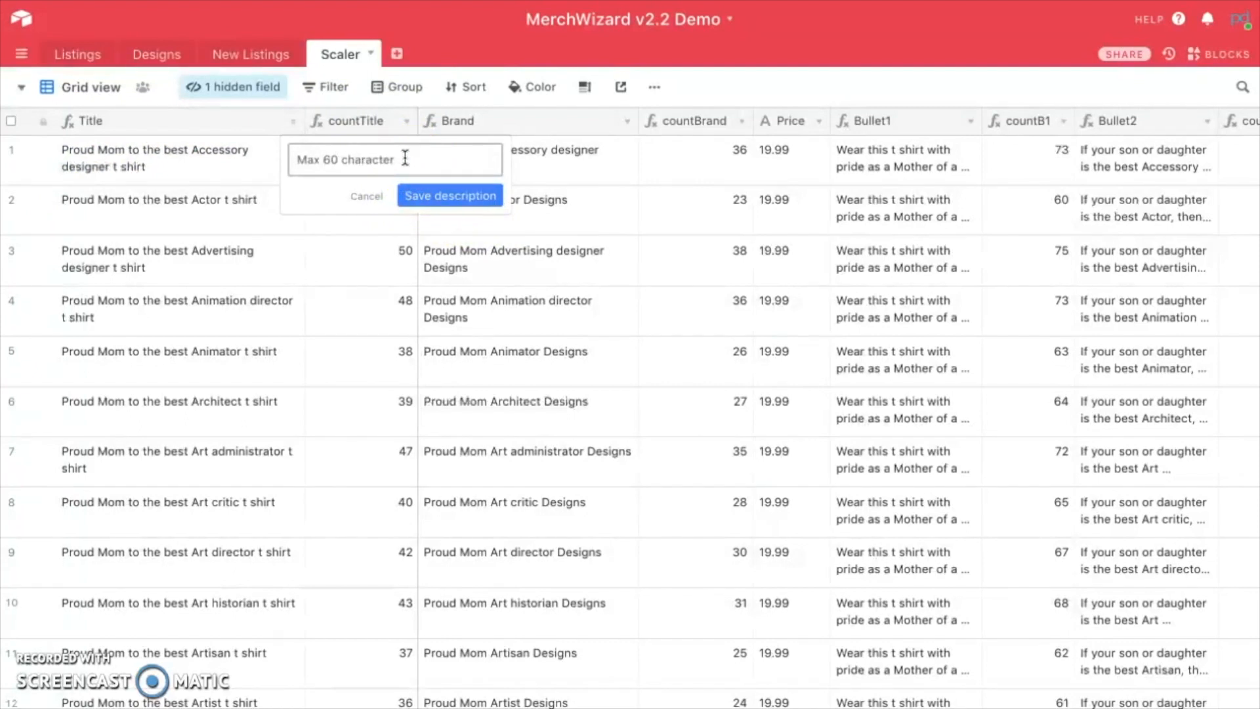
type("s")
left_click(423, 195)
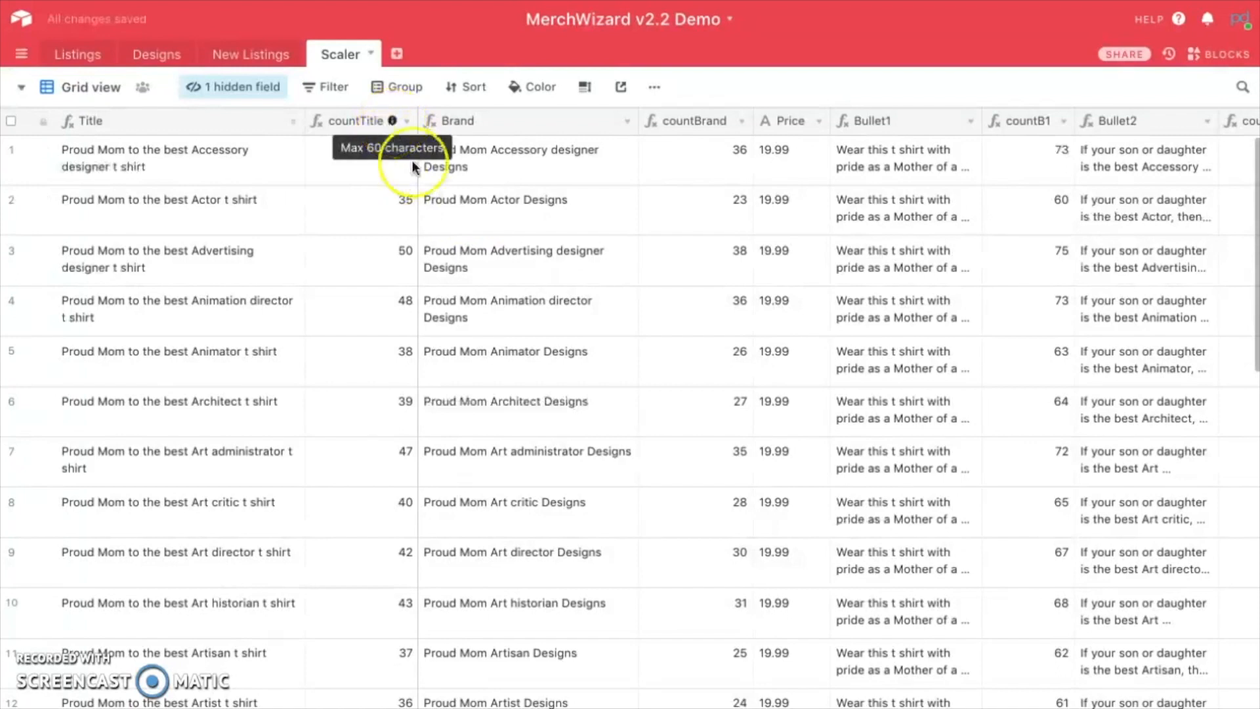
Save a field description on countBrand stating its maximum of 50 characters, and widen the column so its full name fits
left_click(742, 122)
left_click(708, 205)
type("Max 50 ch")
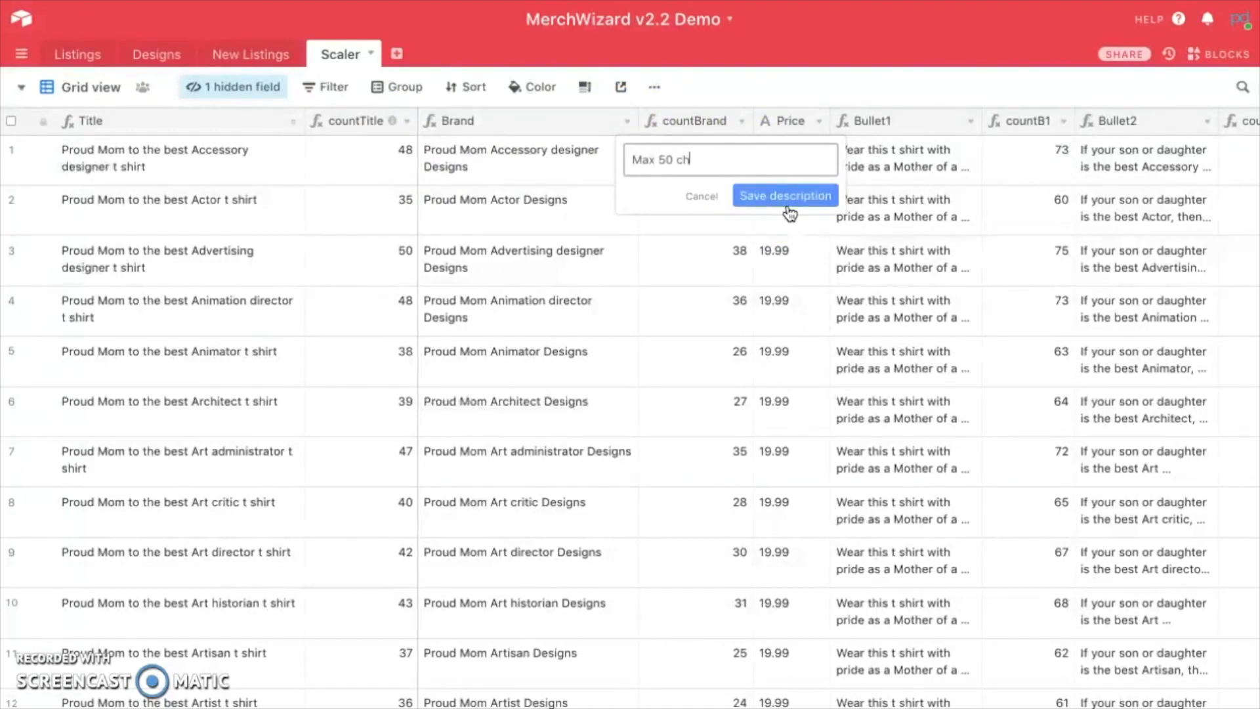
left_click(809, 200)
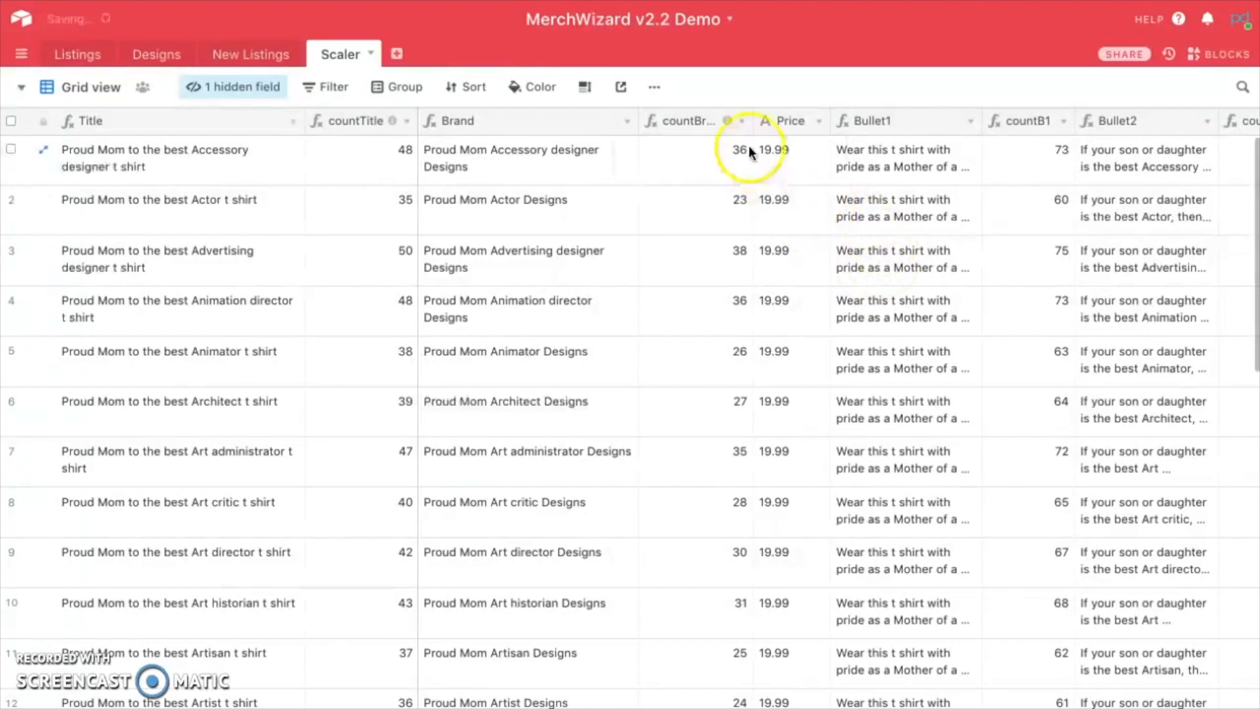
mouse_move(726, 122)
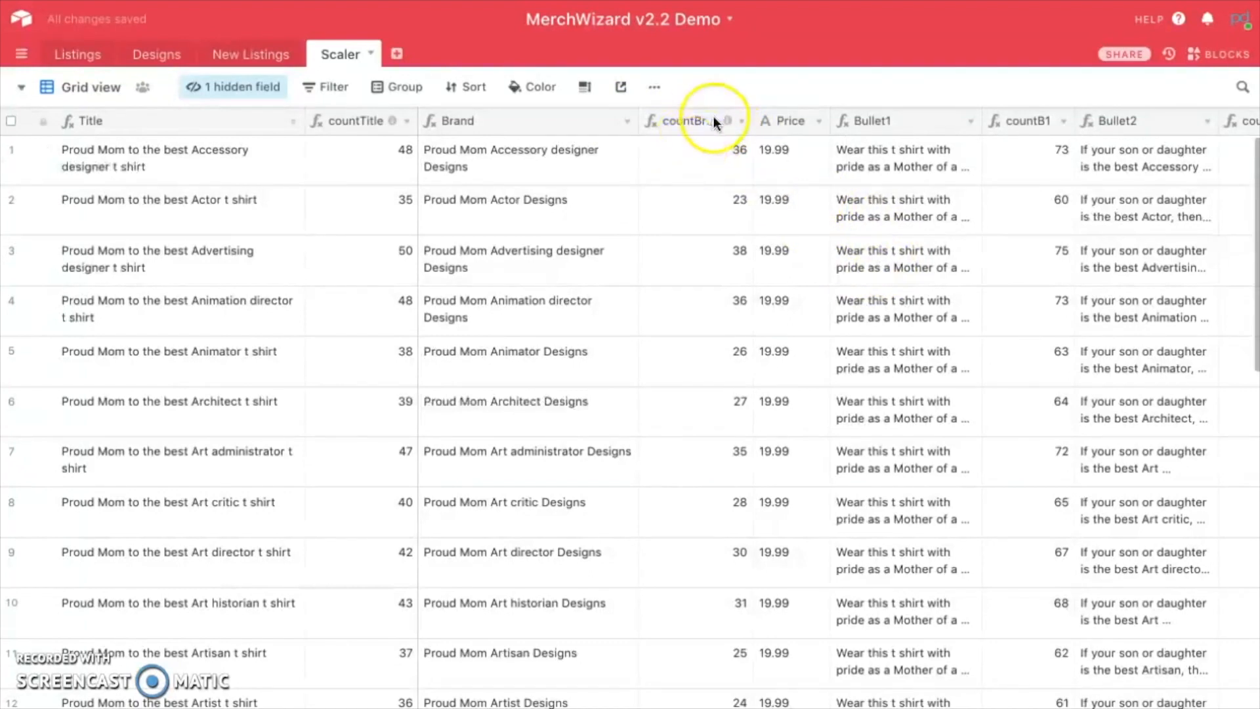
left_click_drag(752, 121, 760, 126)
mouse_move(737, 125)
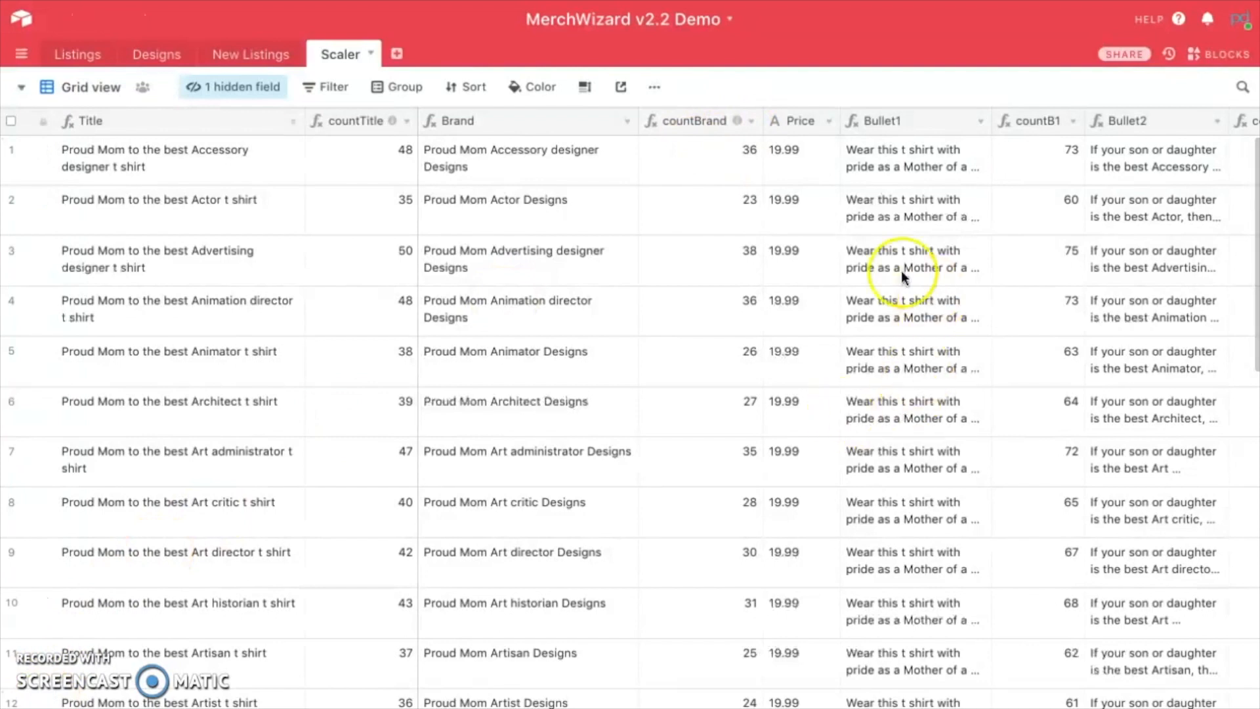
Add the field description "Max 256" to the countB1 field and save it
scroll(874, 224, "right", 5)
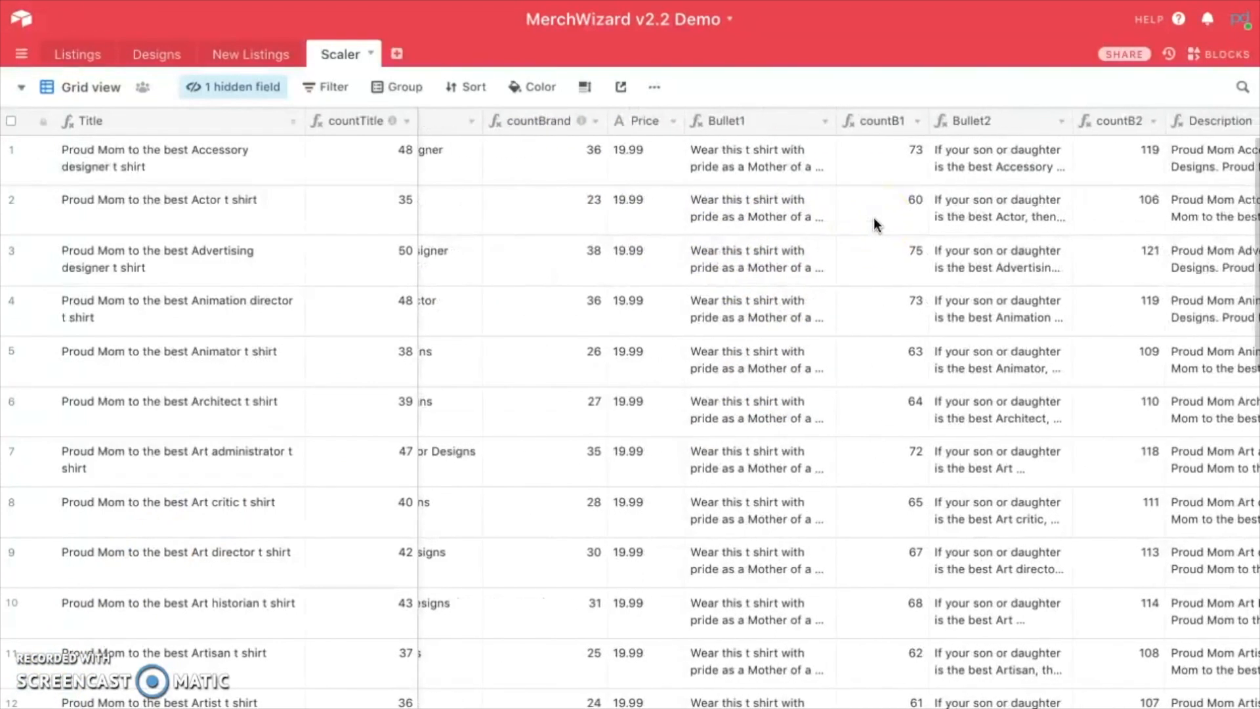
left_click(916, 123)
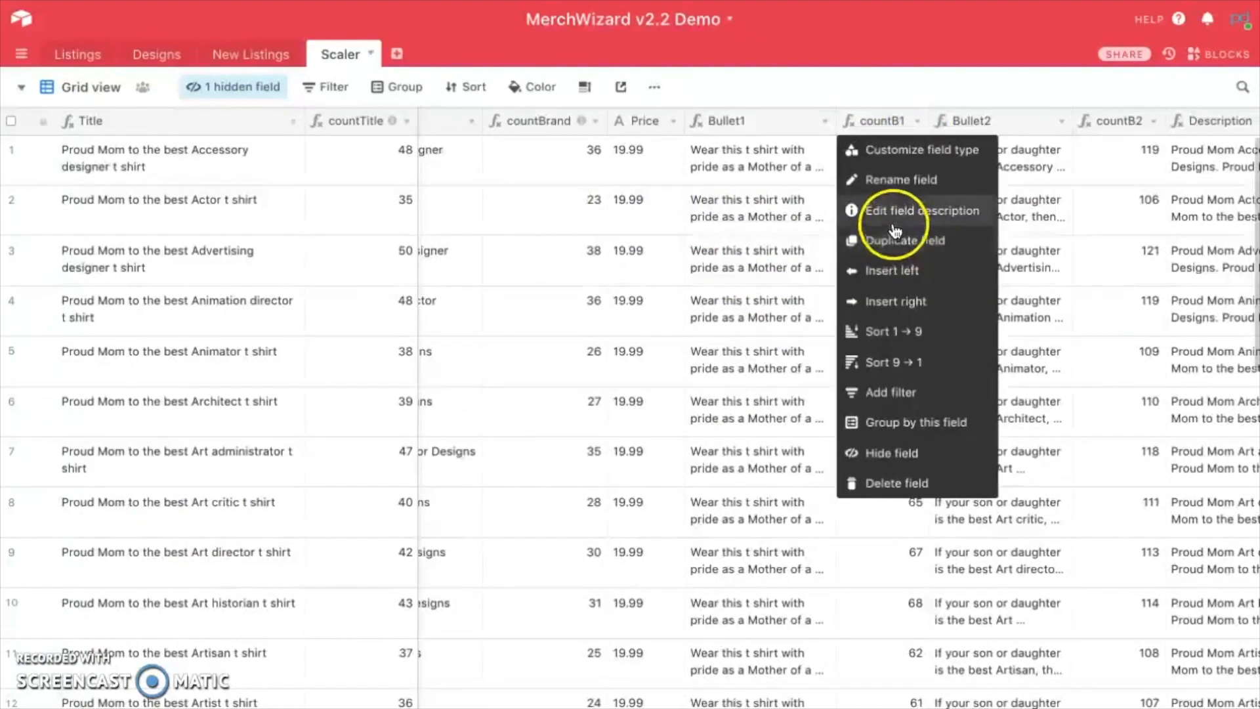
left_click(893, 223)
type("Mx")
key("BackSpace")
type("a")
type("256")
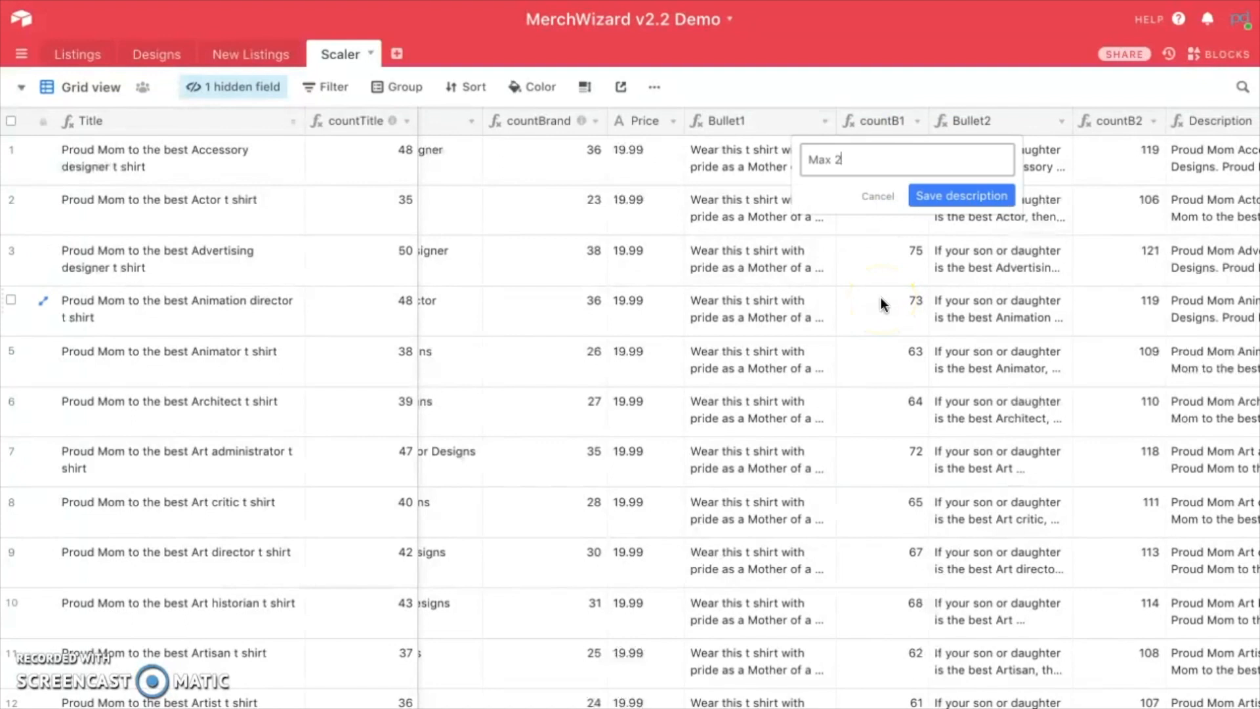
left_click(931, 194)
mouse_move(903, 123)
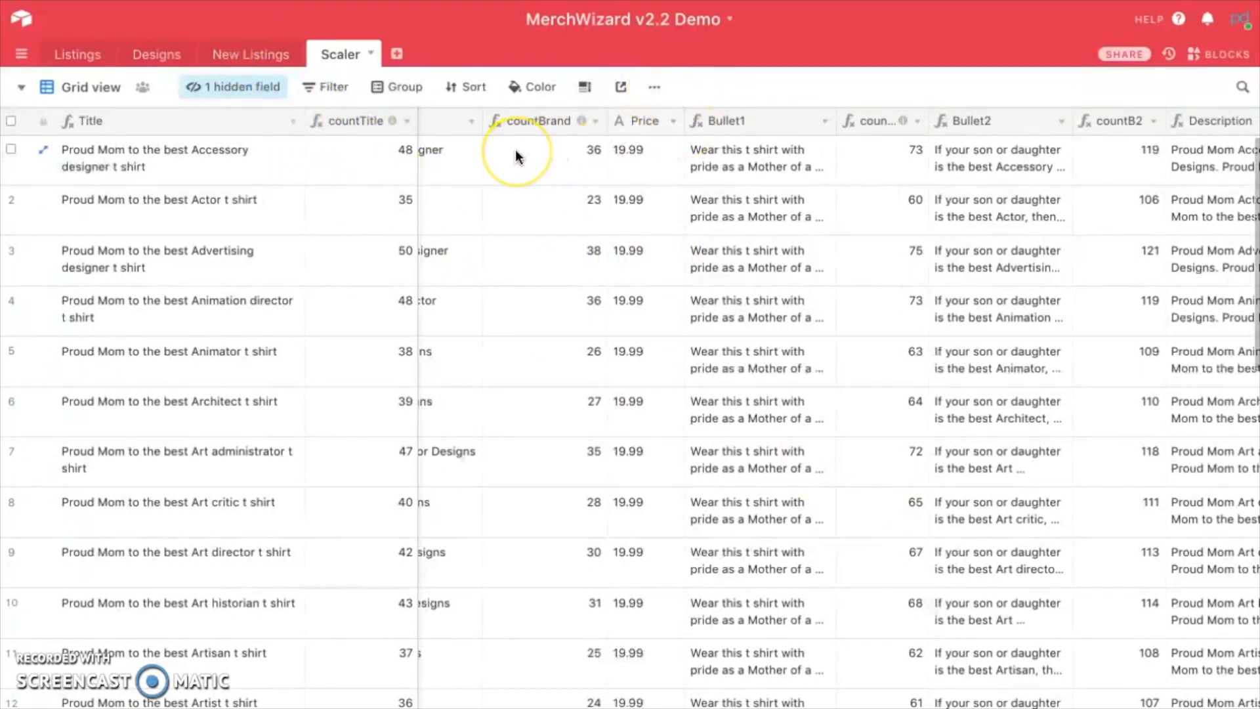
Copy the first Scaler record and paste it over the first New Listings record, expanding the table to fit all pasted cells
scroll(516, 149, "left", 2)
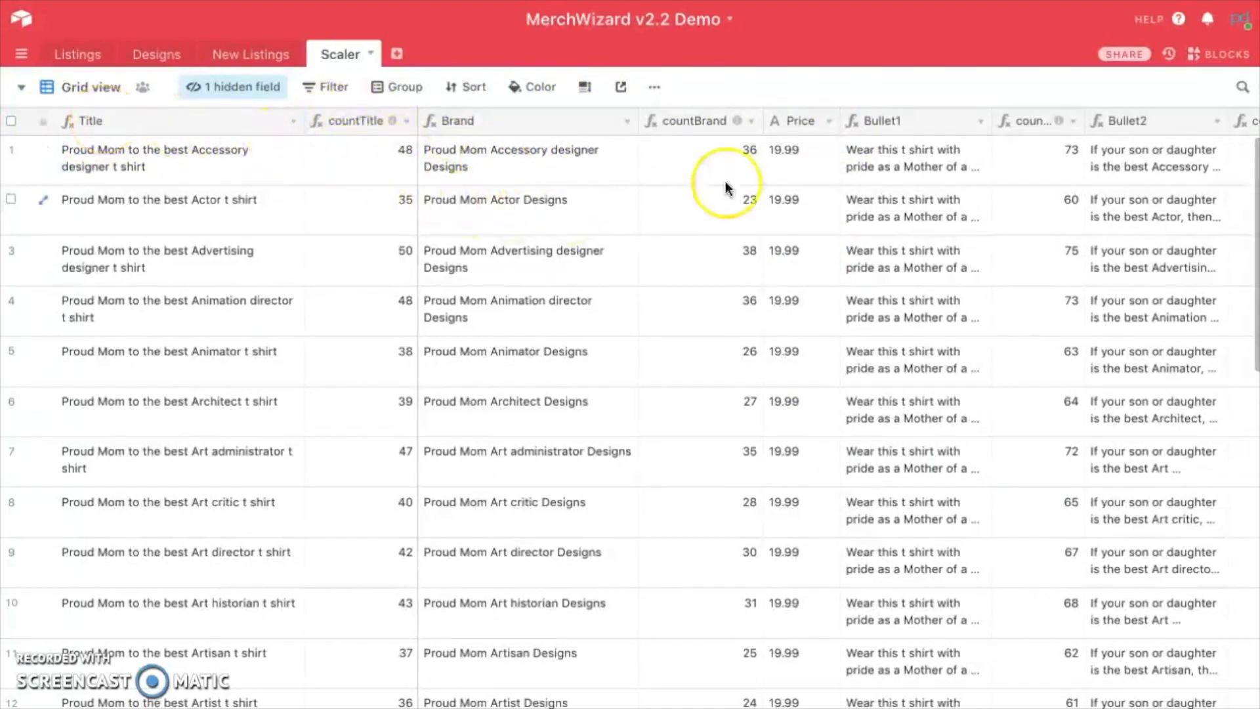
left_click(252, 54)
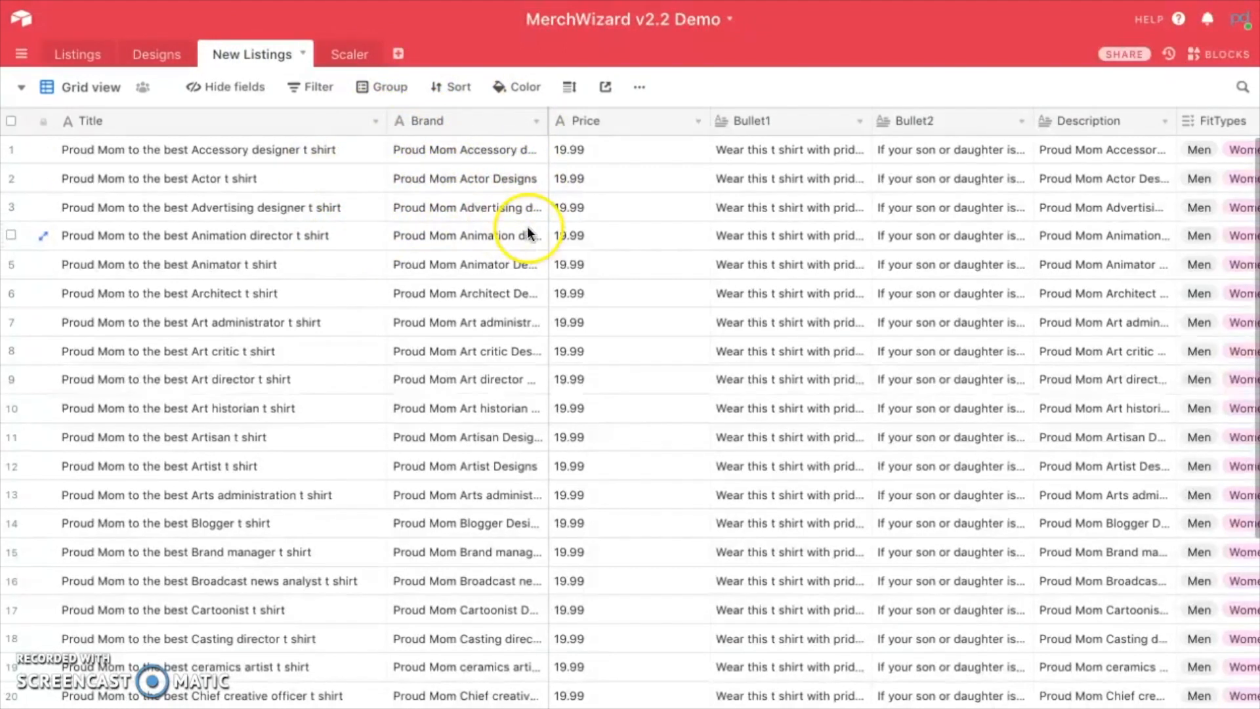
left_click(333, 54)
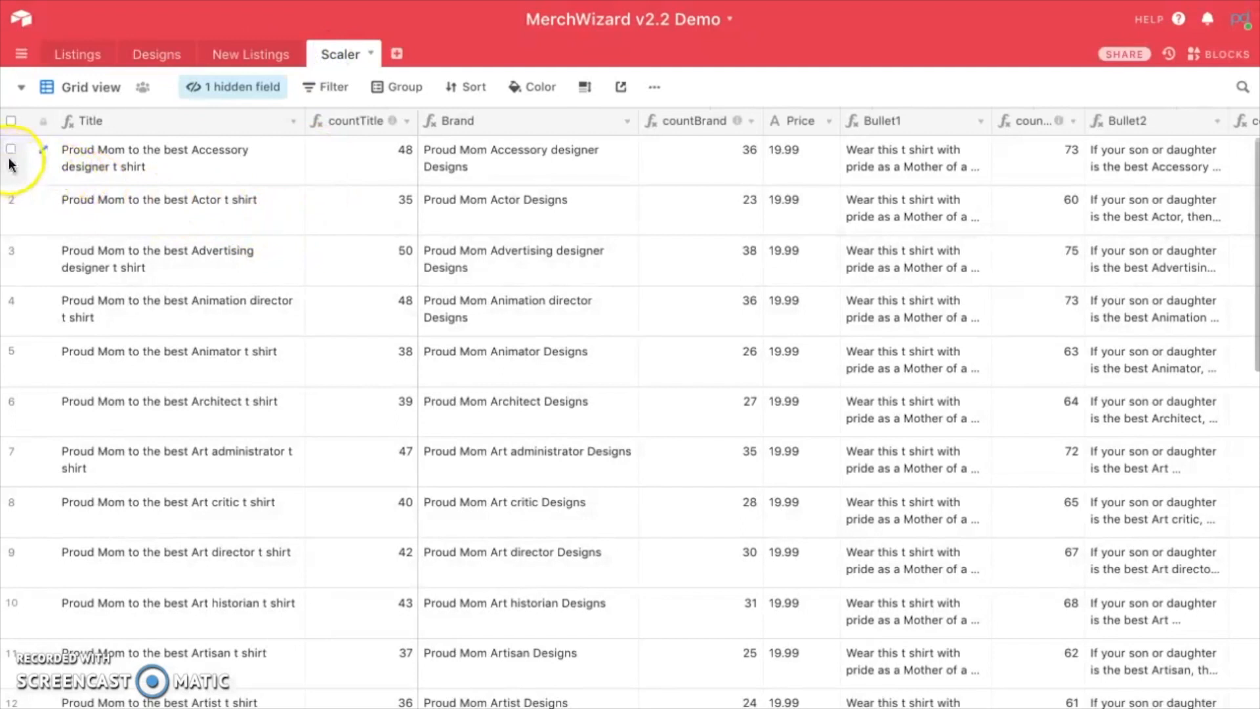
left_click(9, 157)
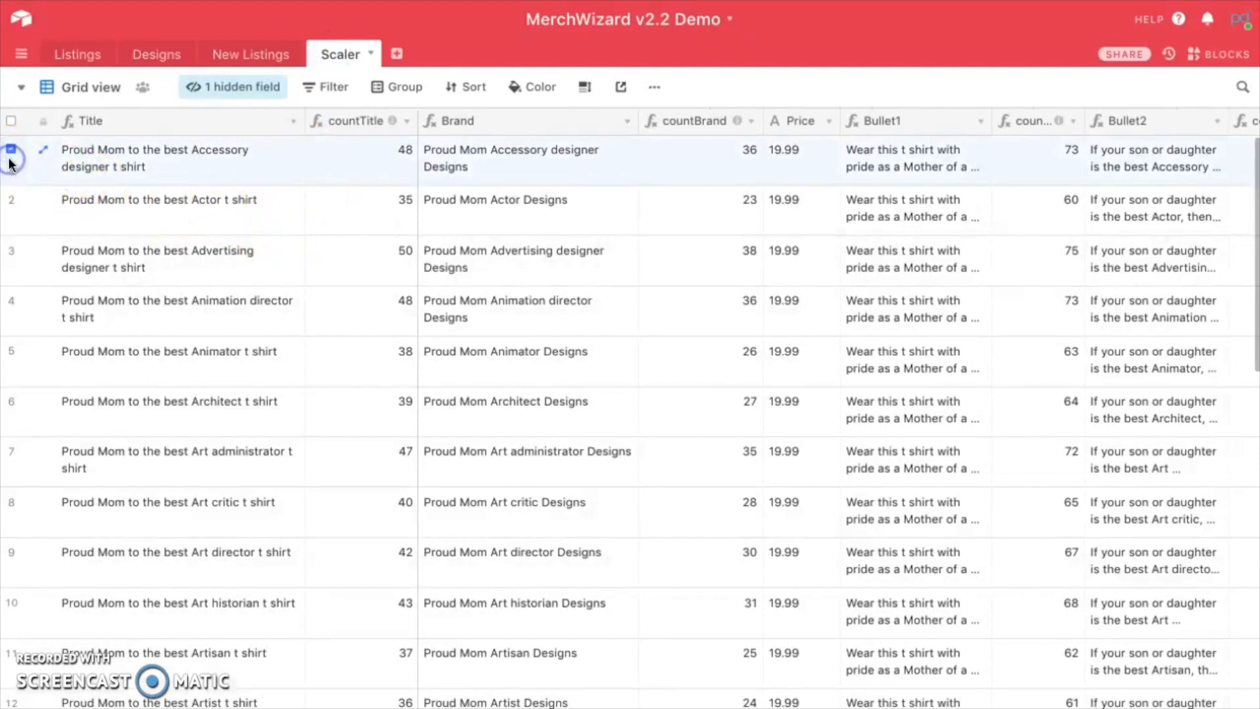
left_click(235, 59)
left_click(11, 151)
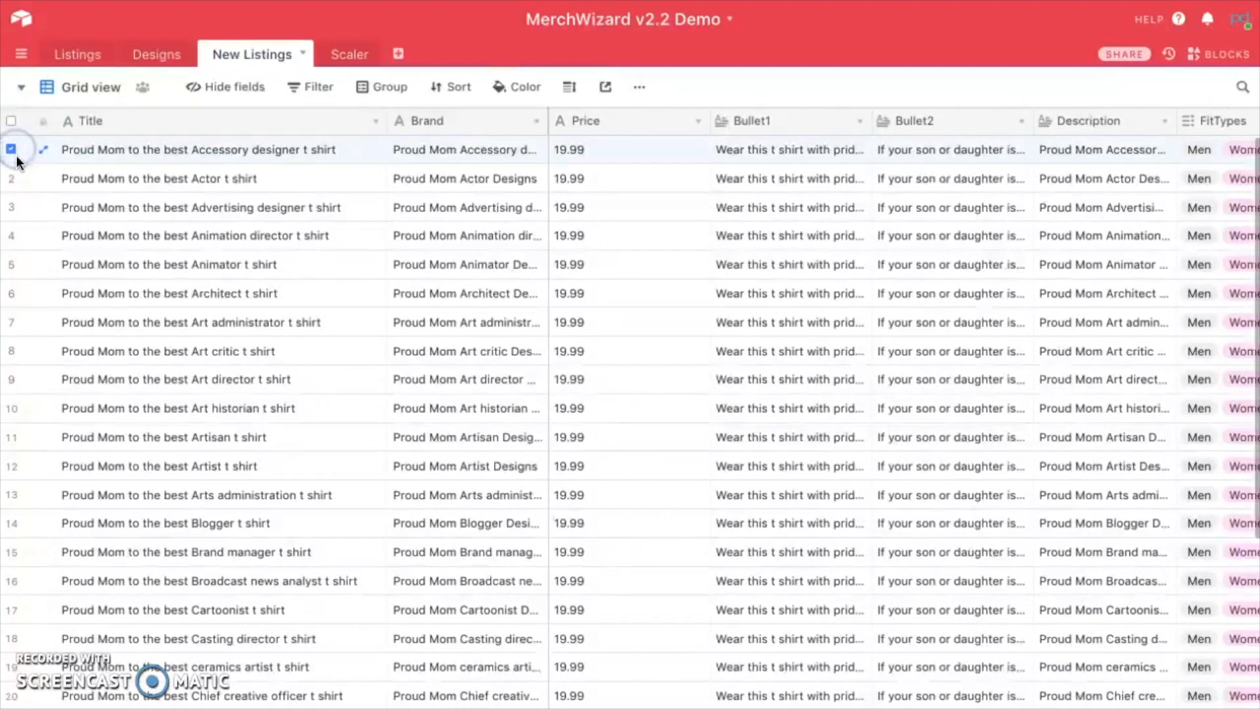
key("ctrl+v")
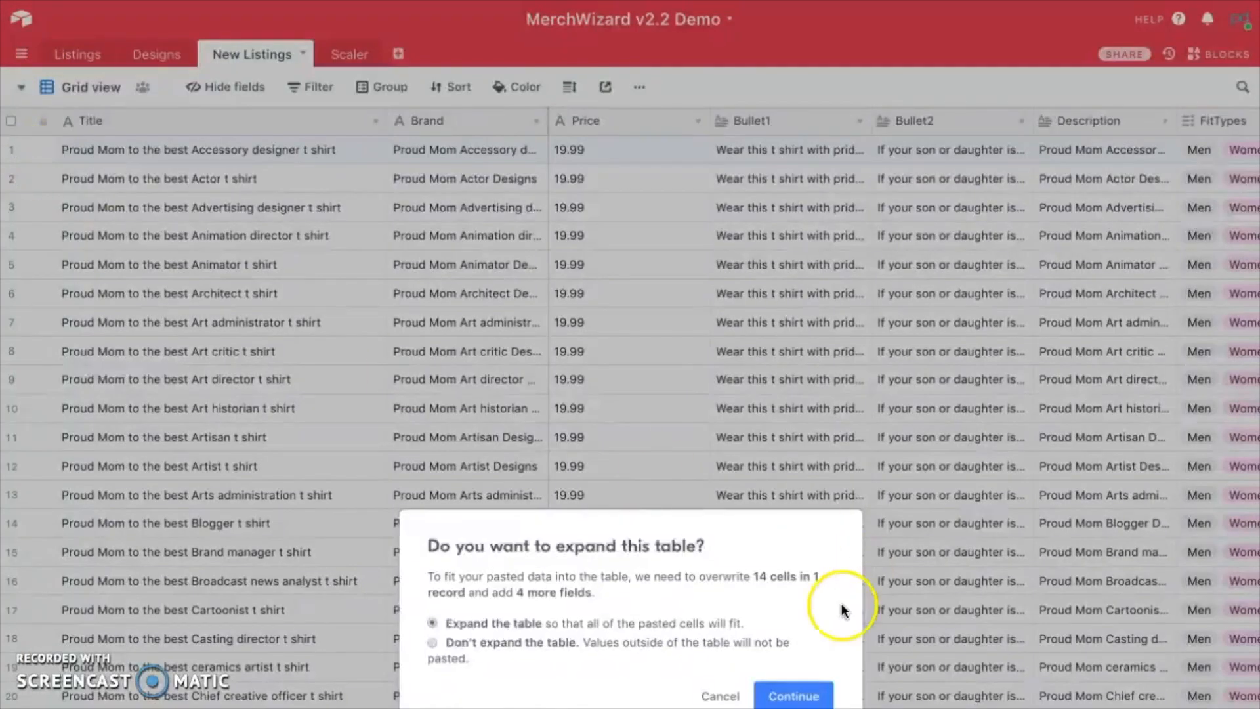
left_click(794, 697)
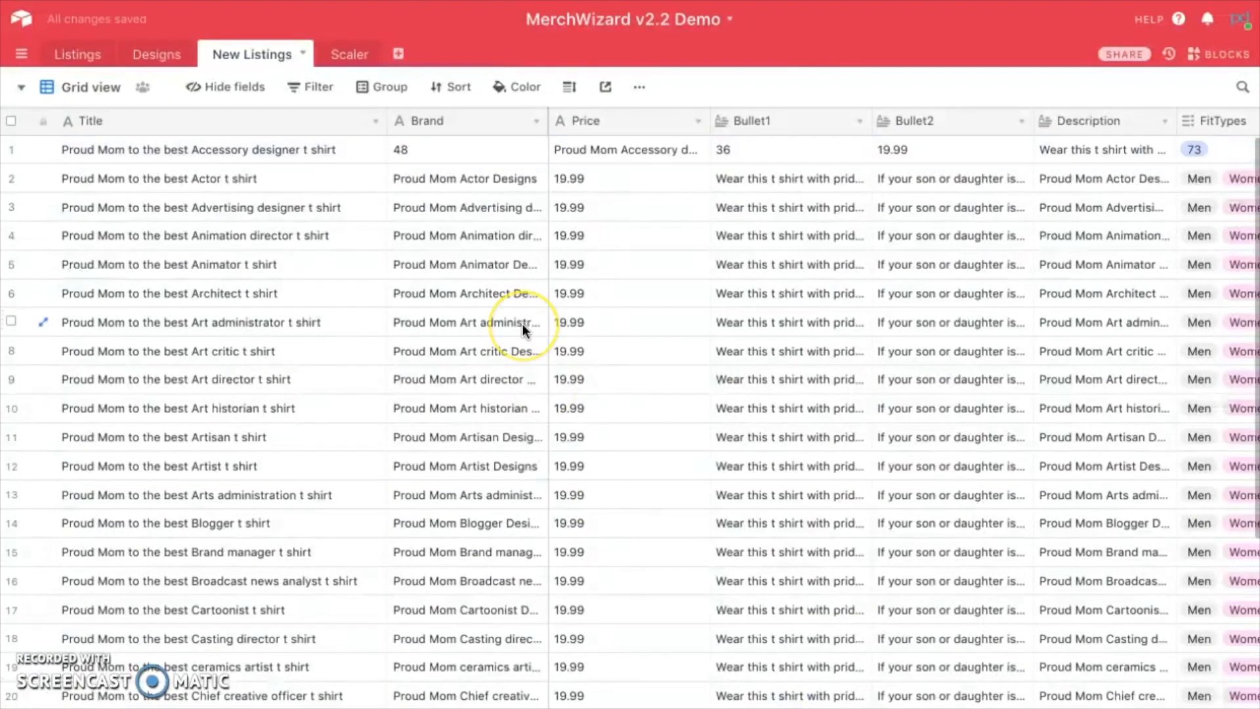
Examine how the pasted values in the first New Listings record line up with its fields, and compare with the Scaler table
left_click(204, 151)
key("Right")
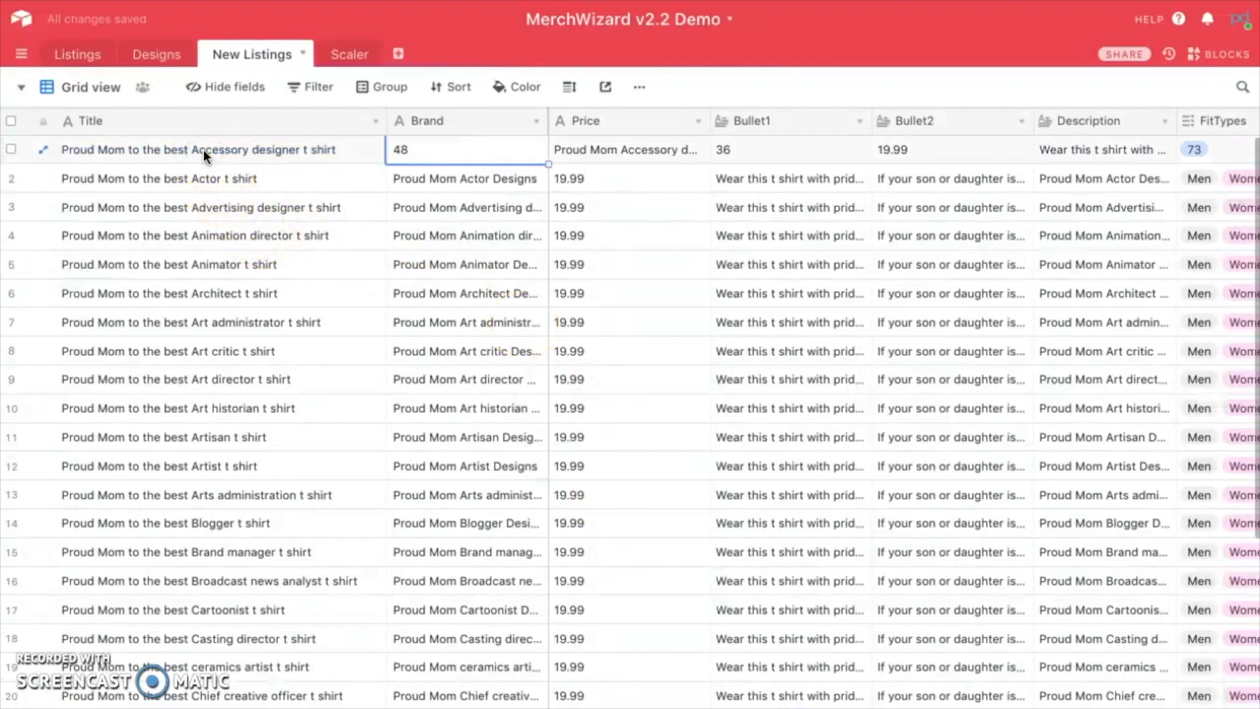
key("Right")
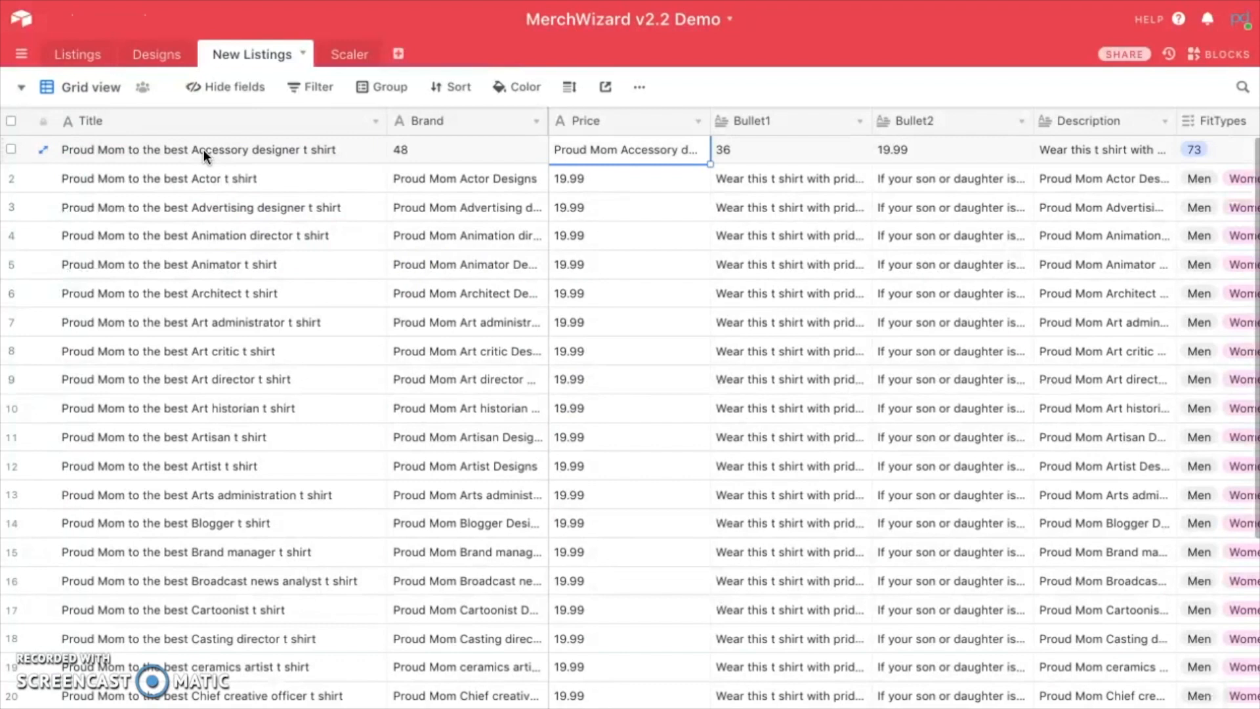
scroll(816, 253, "right", 5)
scroll(816, 254, "right", 10)
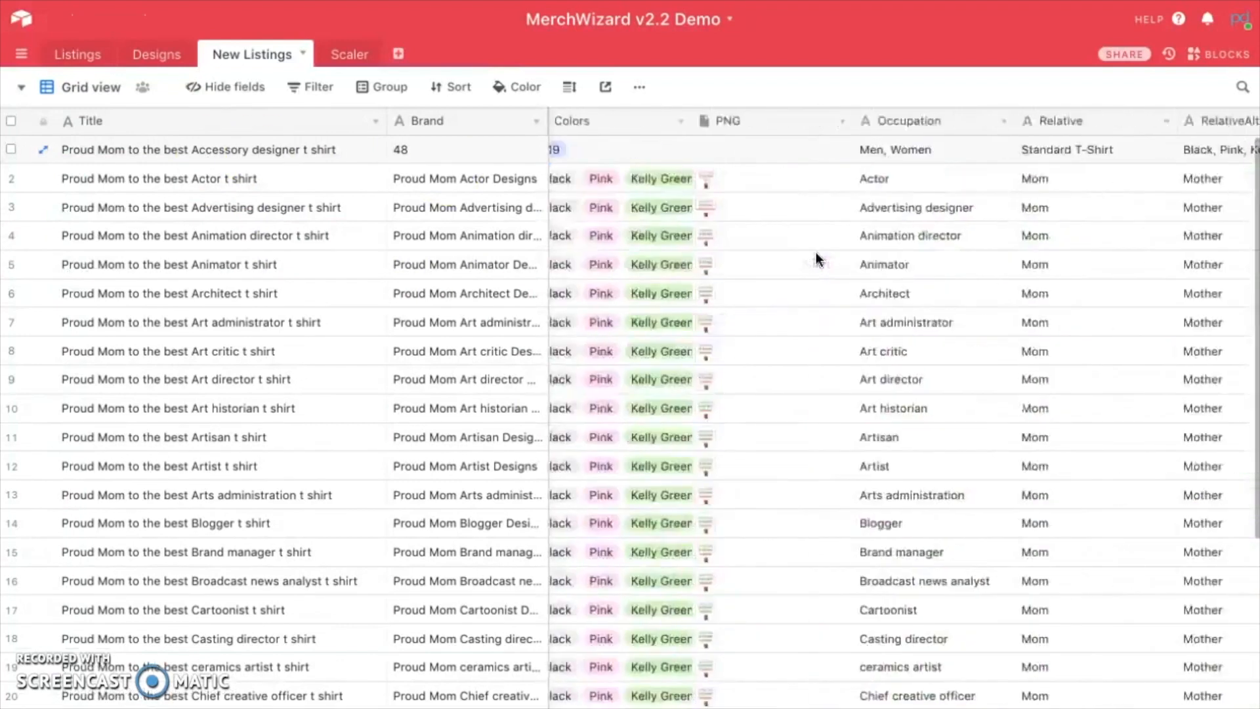
scroll(816, 254, "left", 9)
scroll(816, 254, "left", 5)
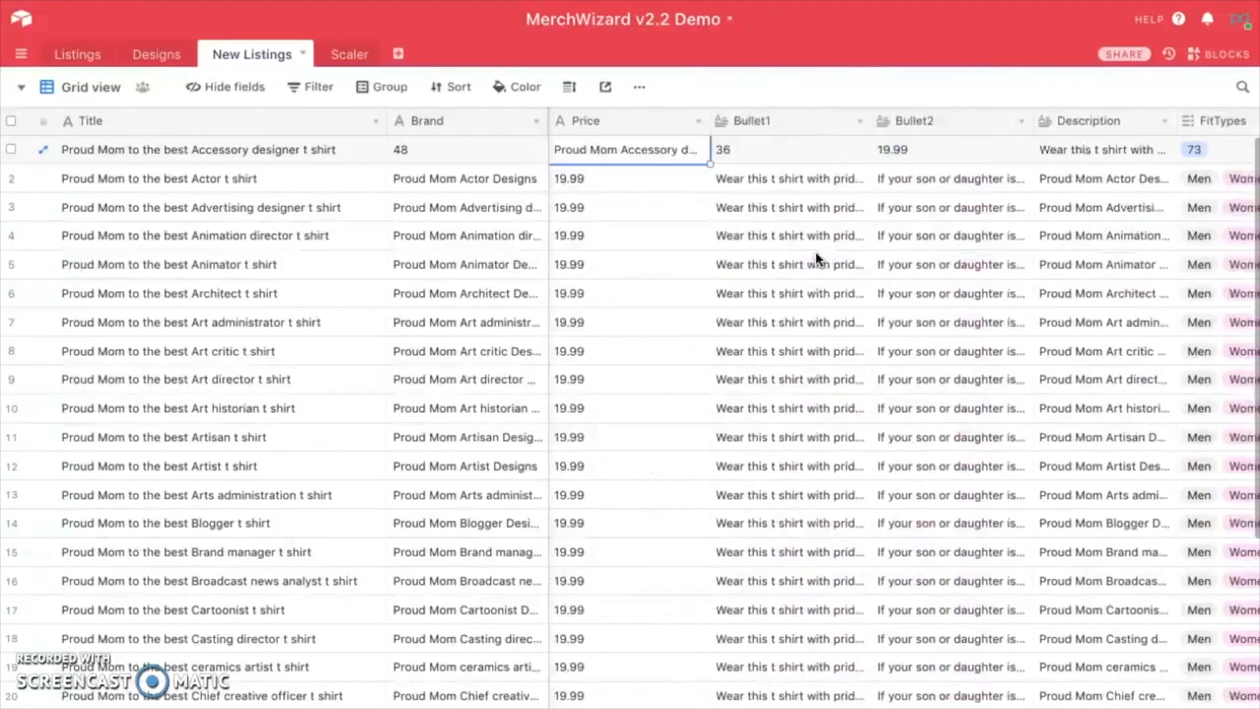
left_click(342, 58)
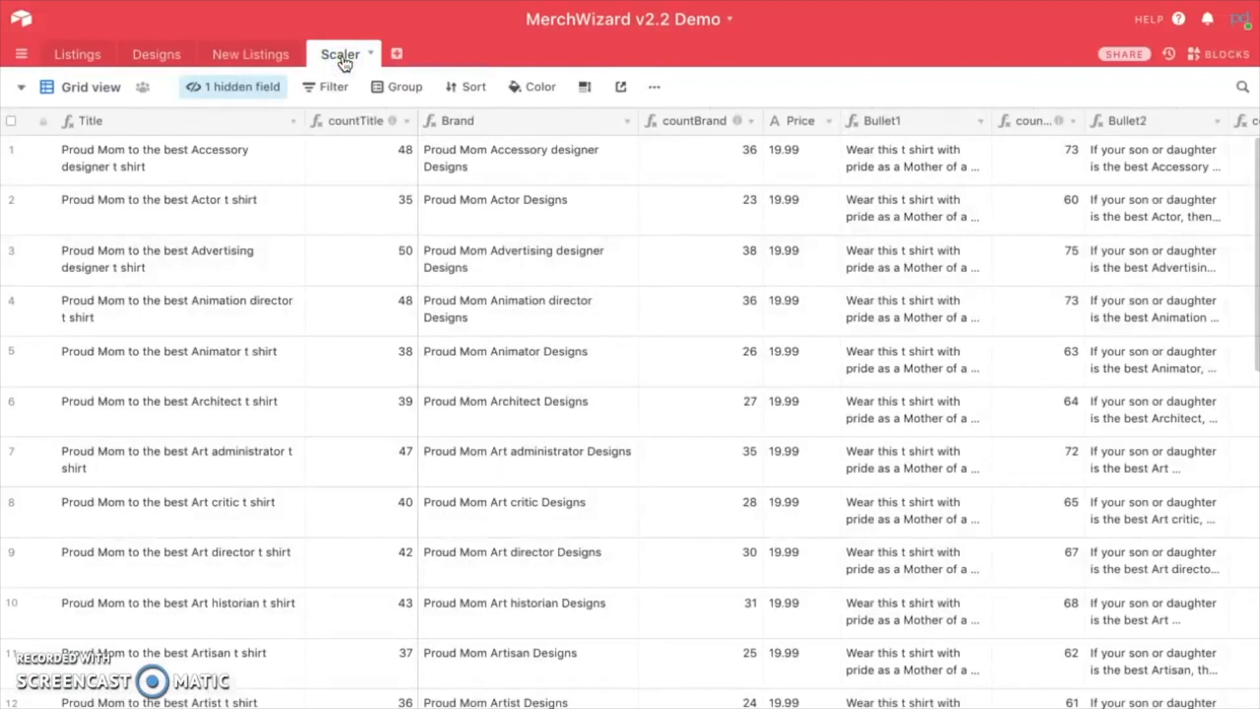
left_click(260, 57)
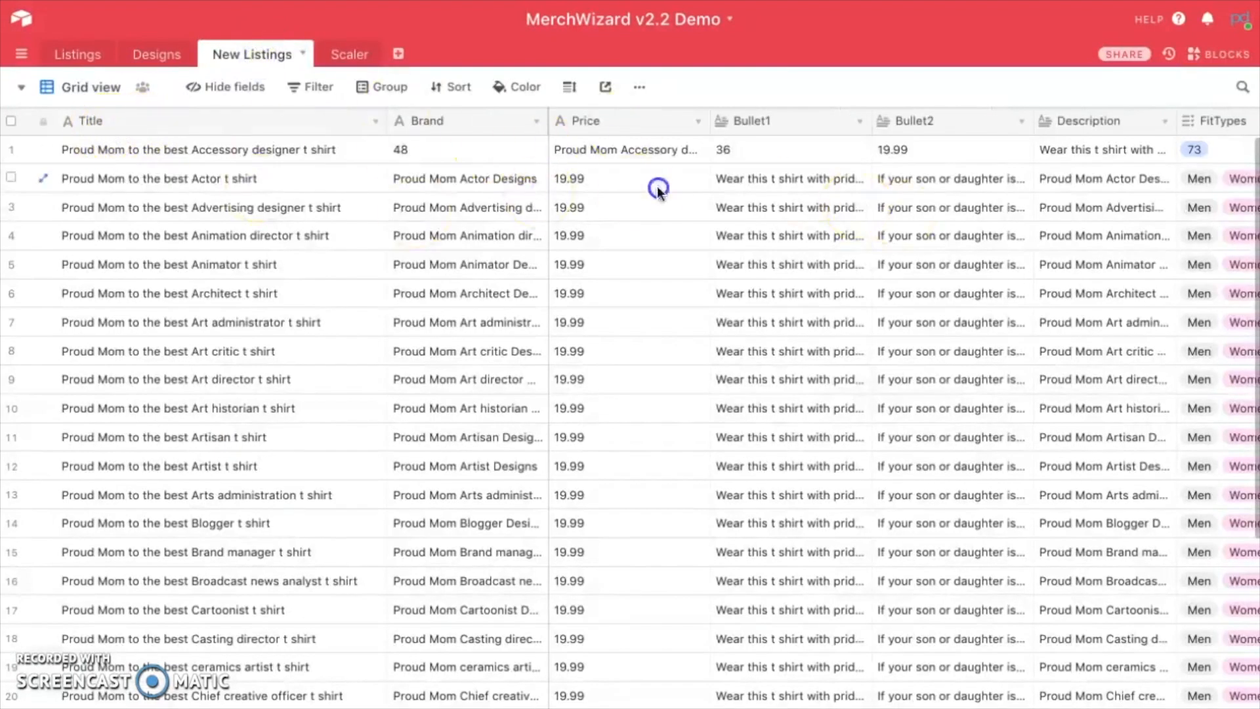
Delete all records from the New Listings table and confirm the deletion
left_click(12, 121)
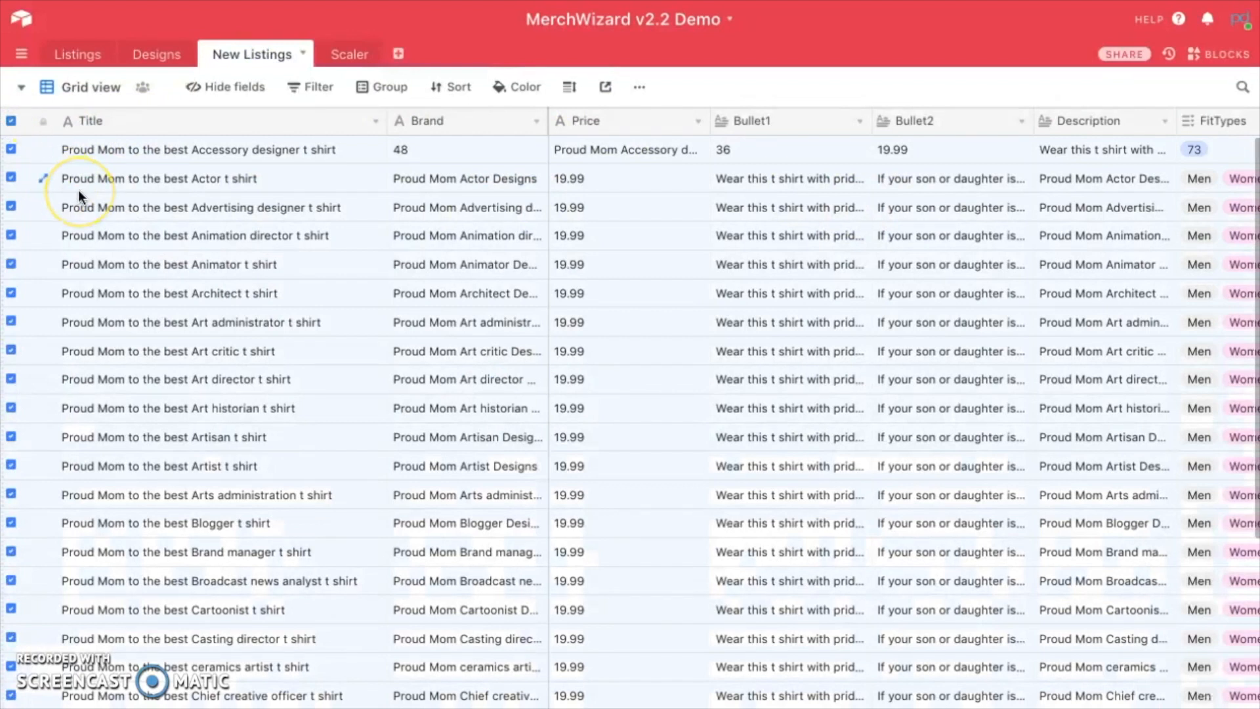
left_click(11, 121)
left_click(12, 122)
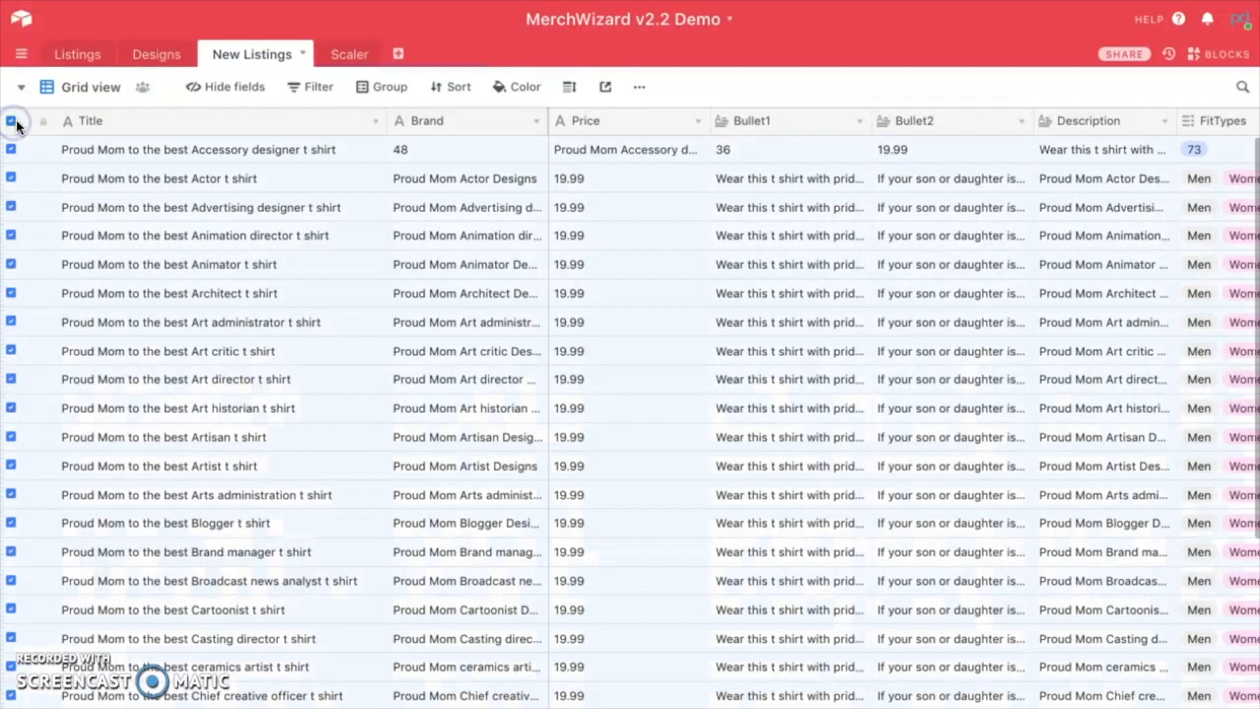
right_click(31, 174)
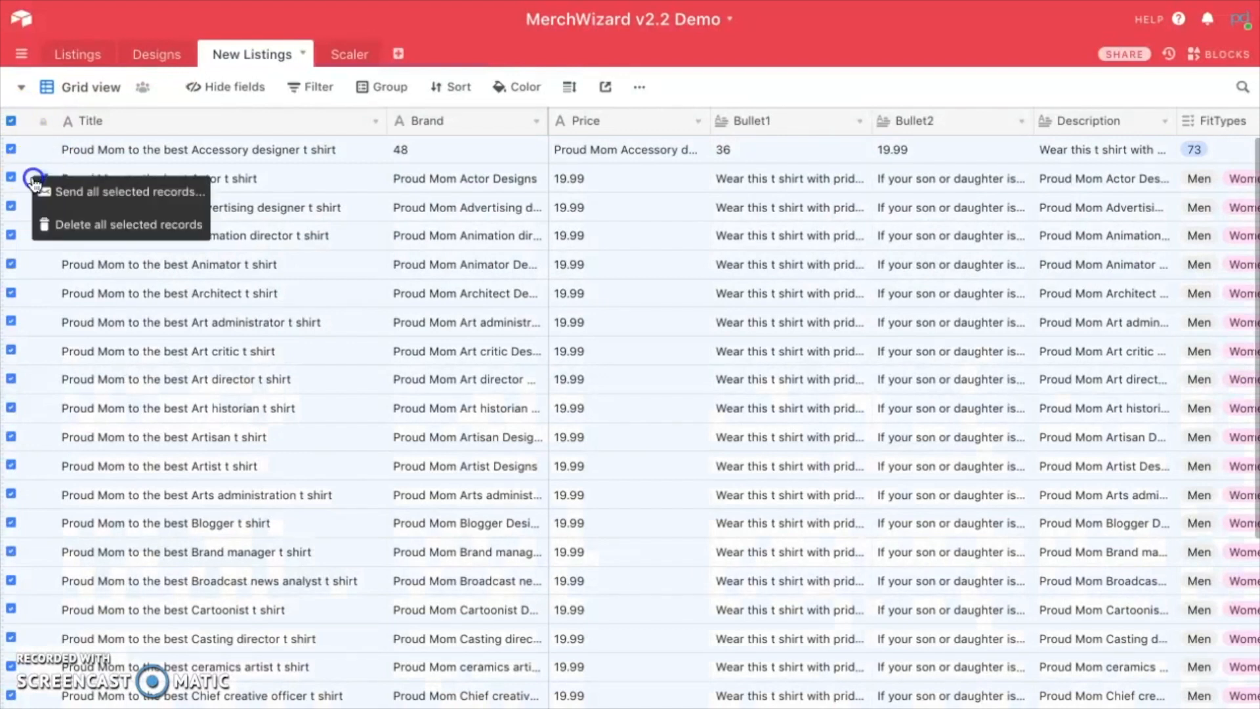
left_click(89, 228)
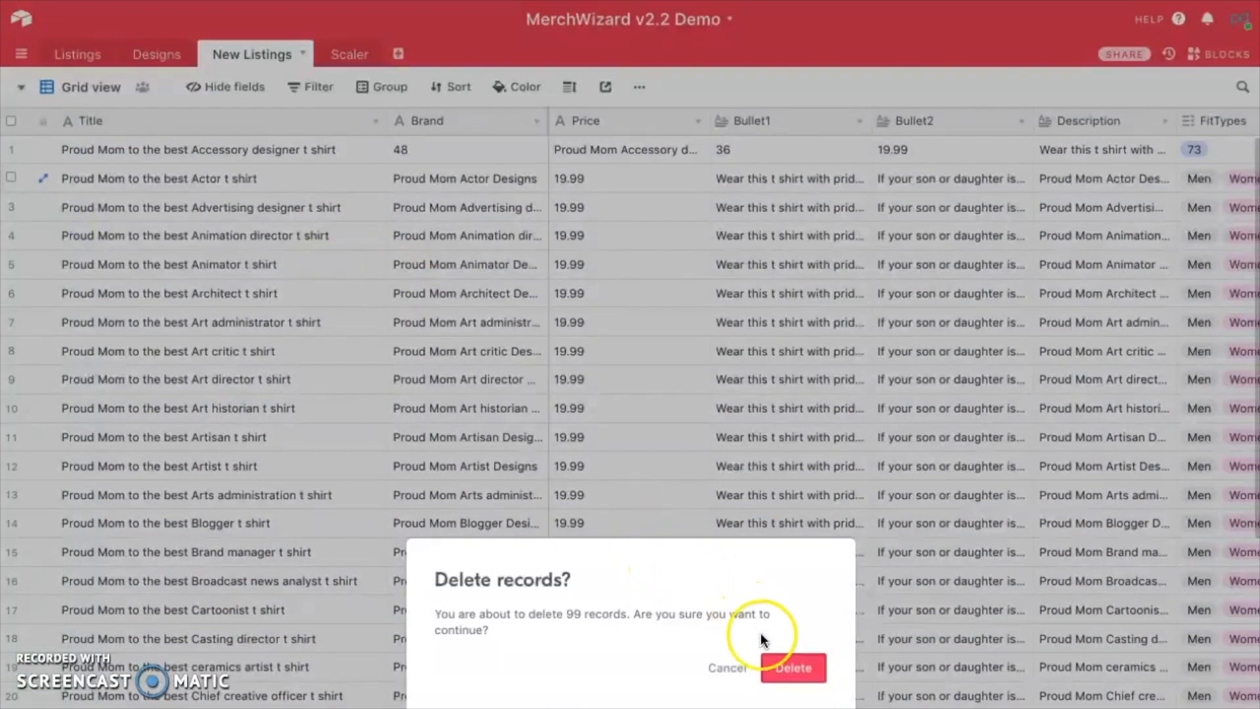
left_click(781, 665)
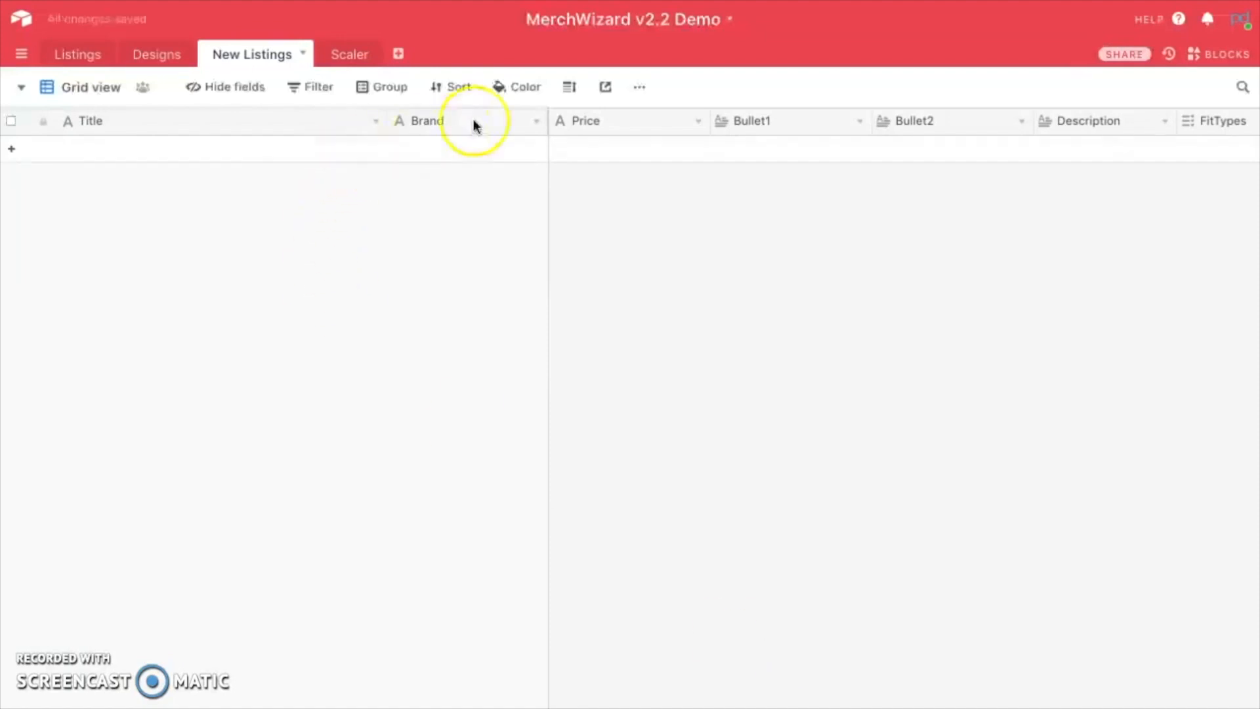
Delete the Brand, Price, Bullet1, Bullet2 and Description fields from the New Listings table
scroll(412, 132, "right", 15)
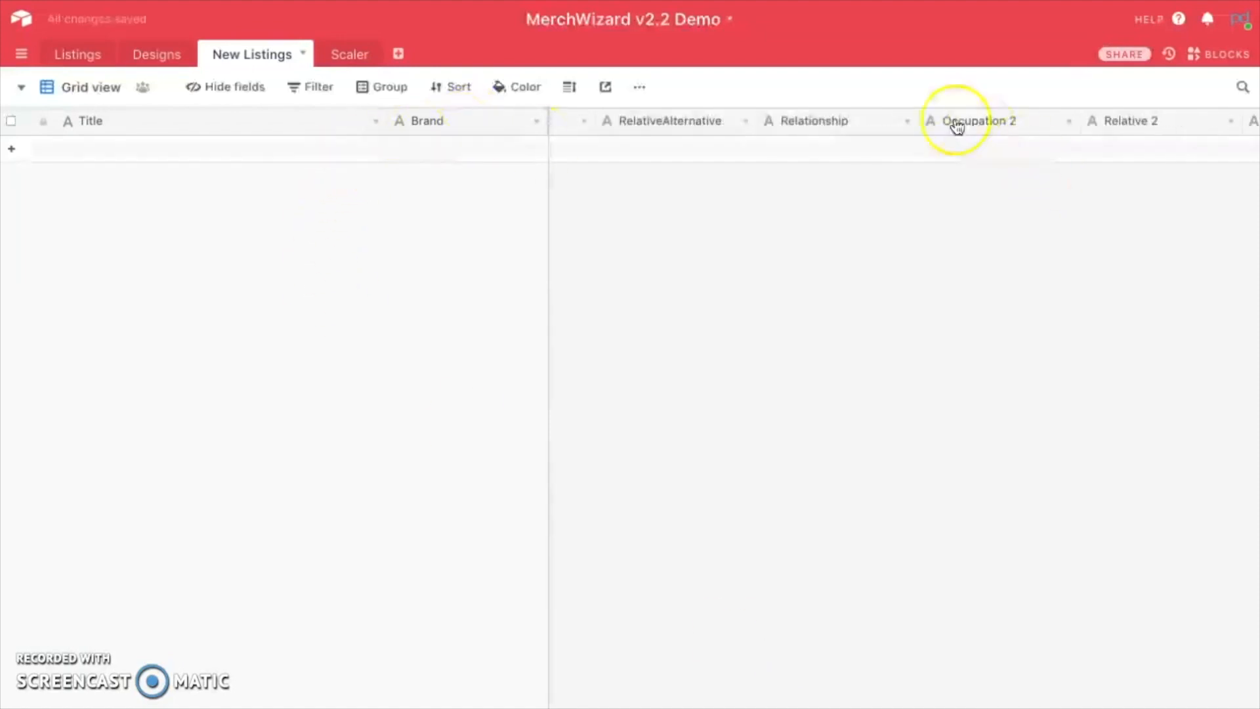
left_click(536, 122)
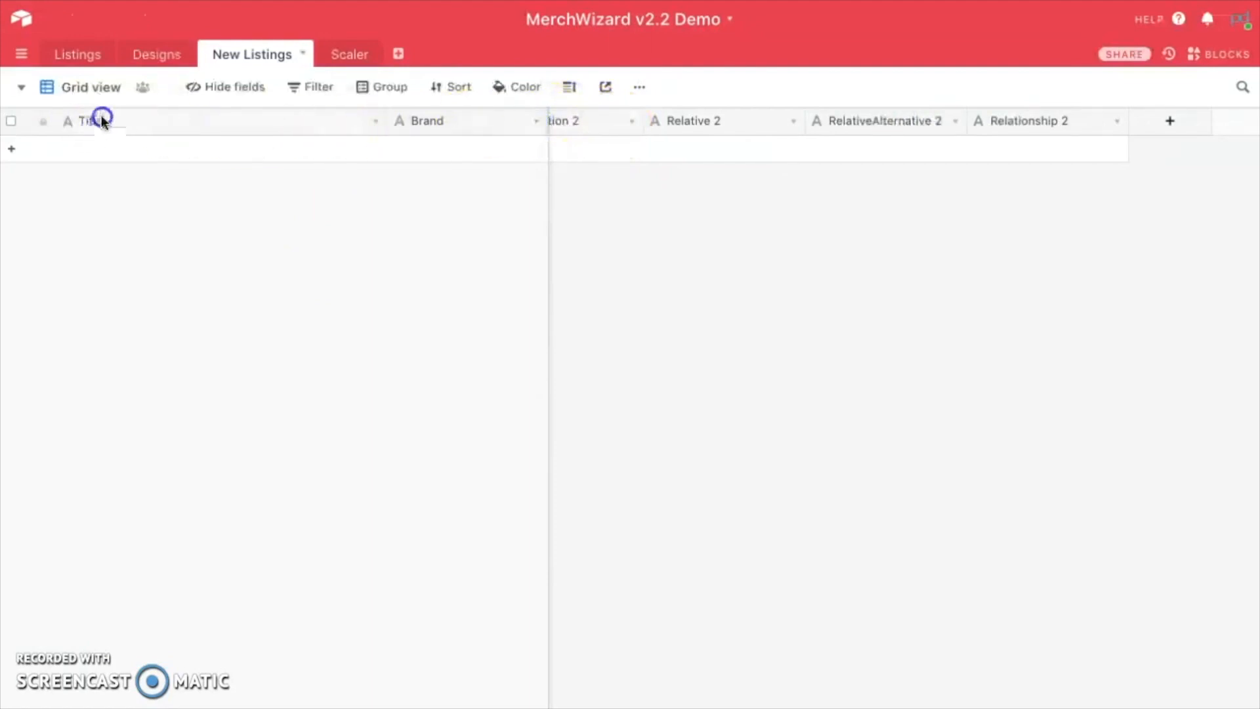
left_click(536, 121)
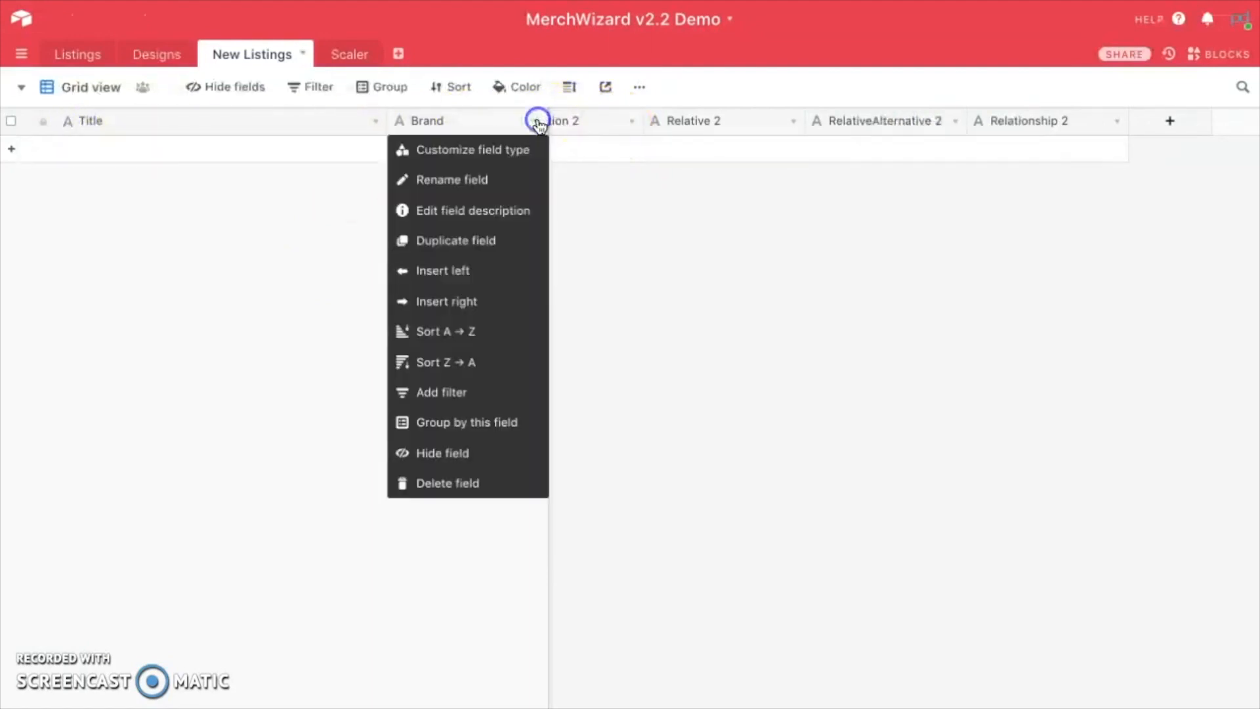
left_click(470, 482)
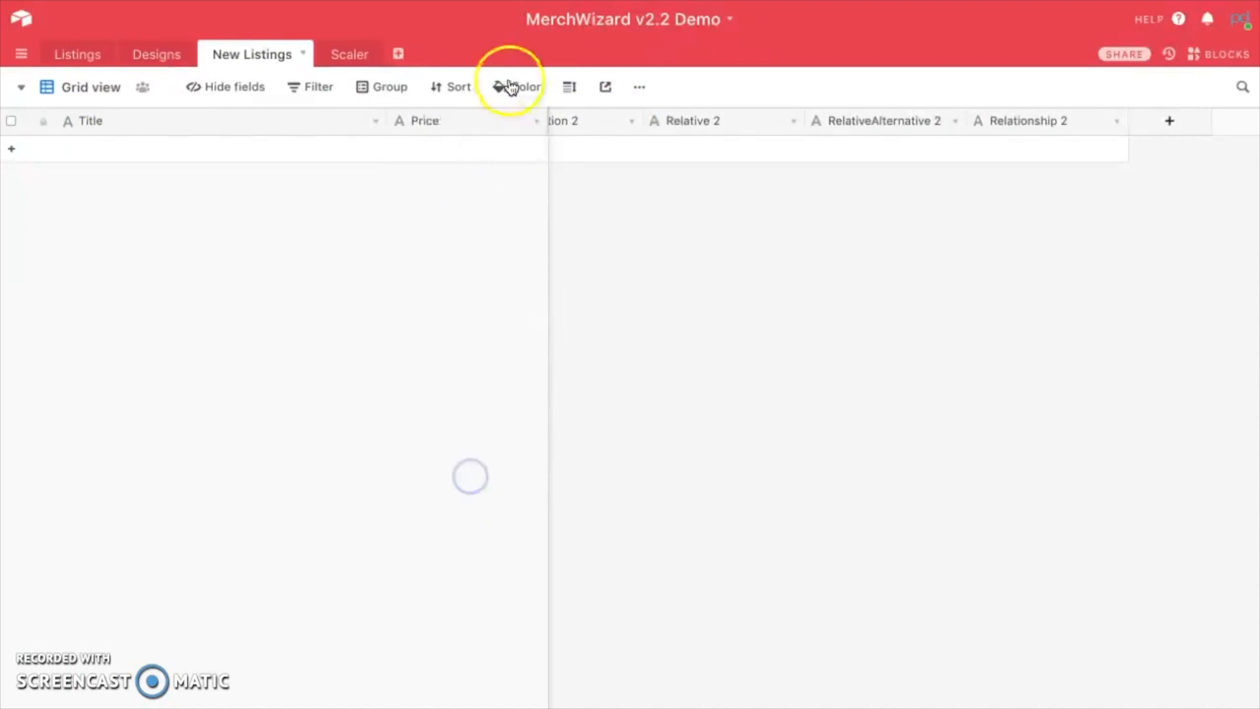
left_click(535, 121)
left_click(453, 497)
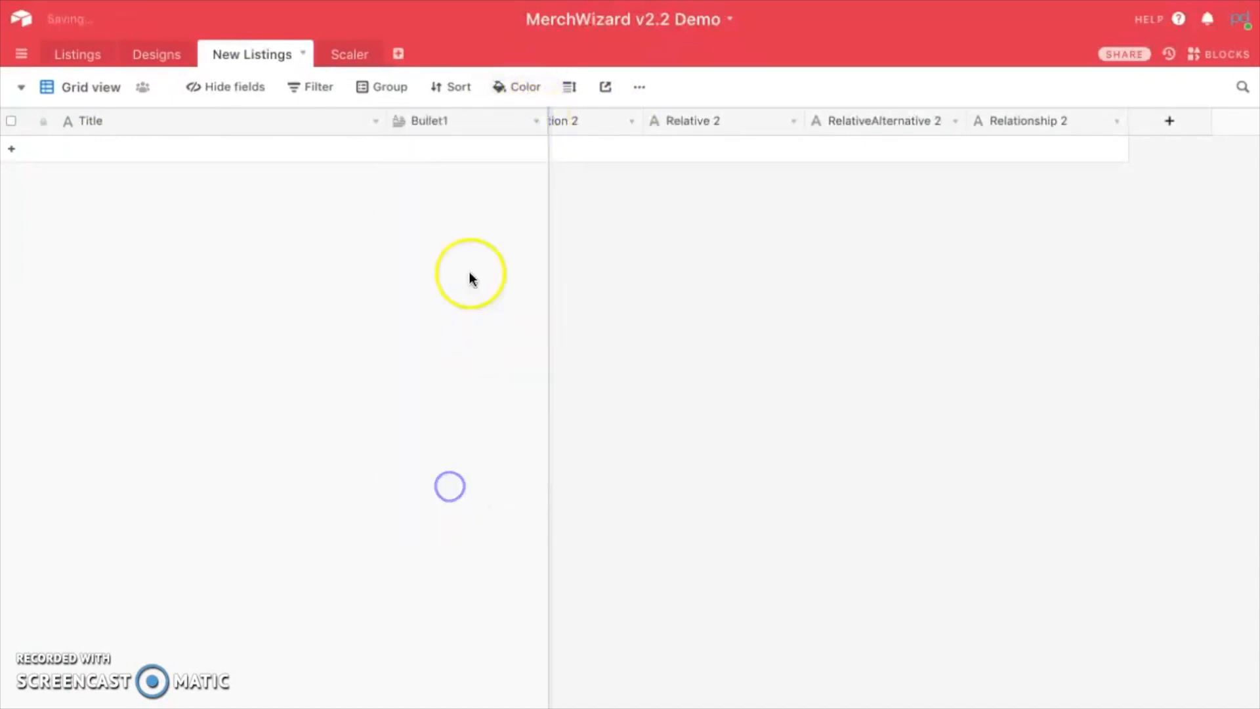
left_click(536, 121)
left_click(467, 483)
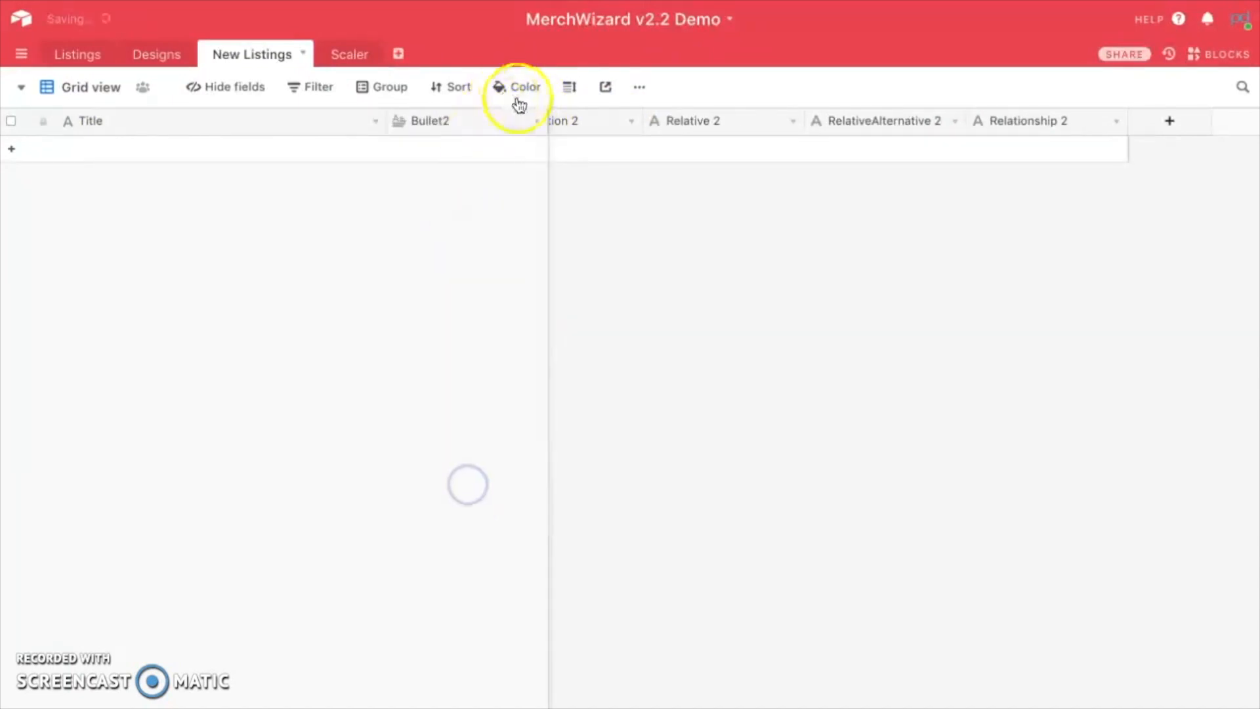
left_click(535, 124)
left_click(458, 495)
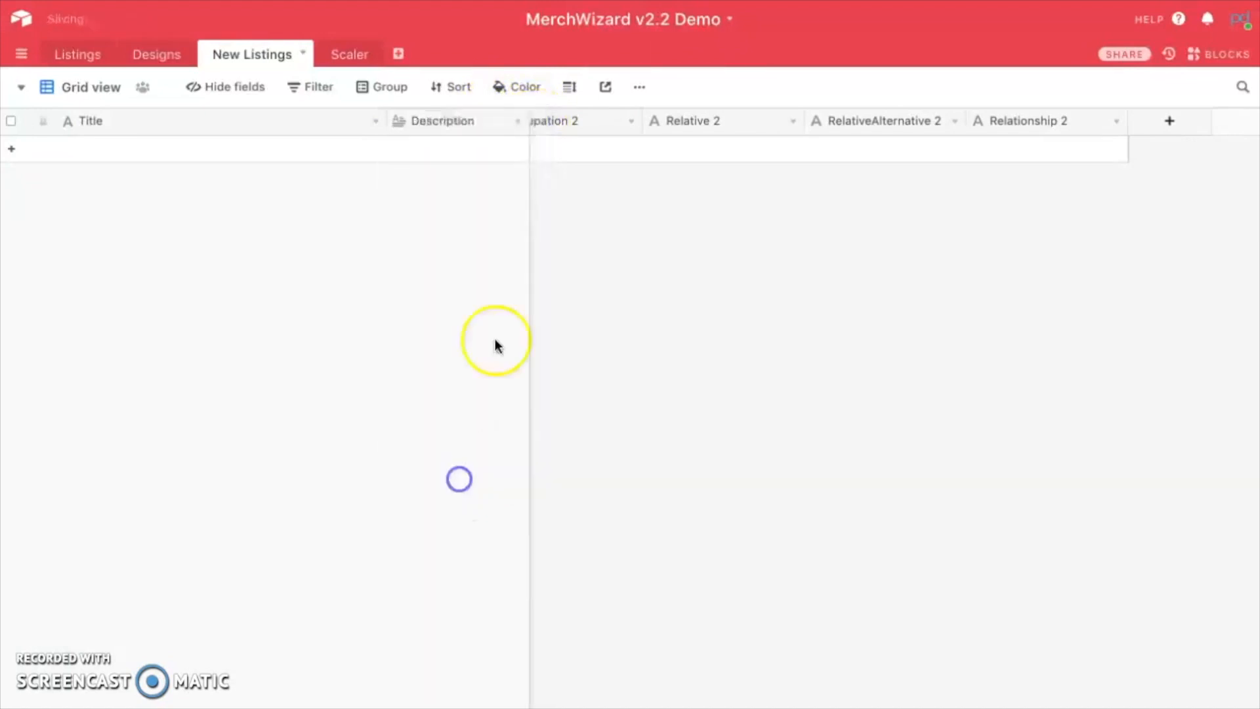
left_click(517, 122)
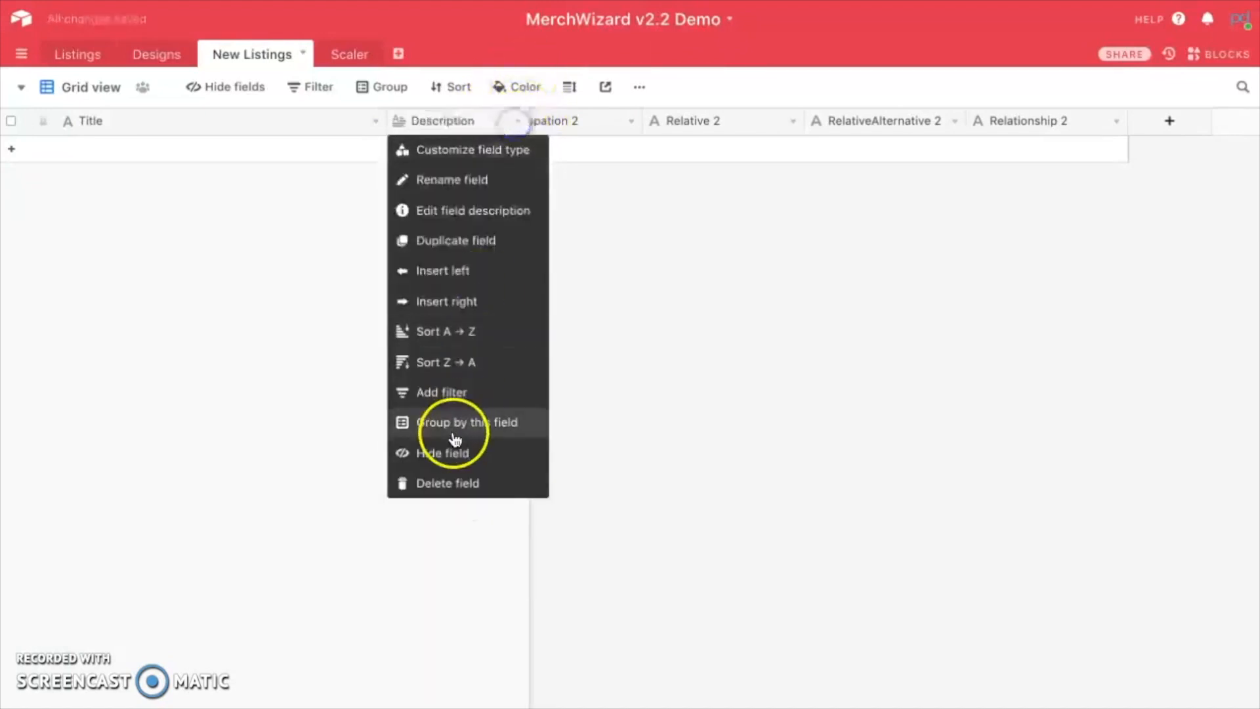
left_click(458, 482)
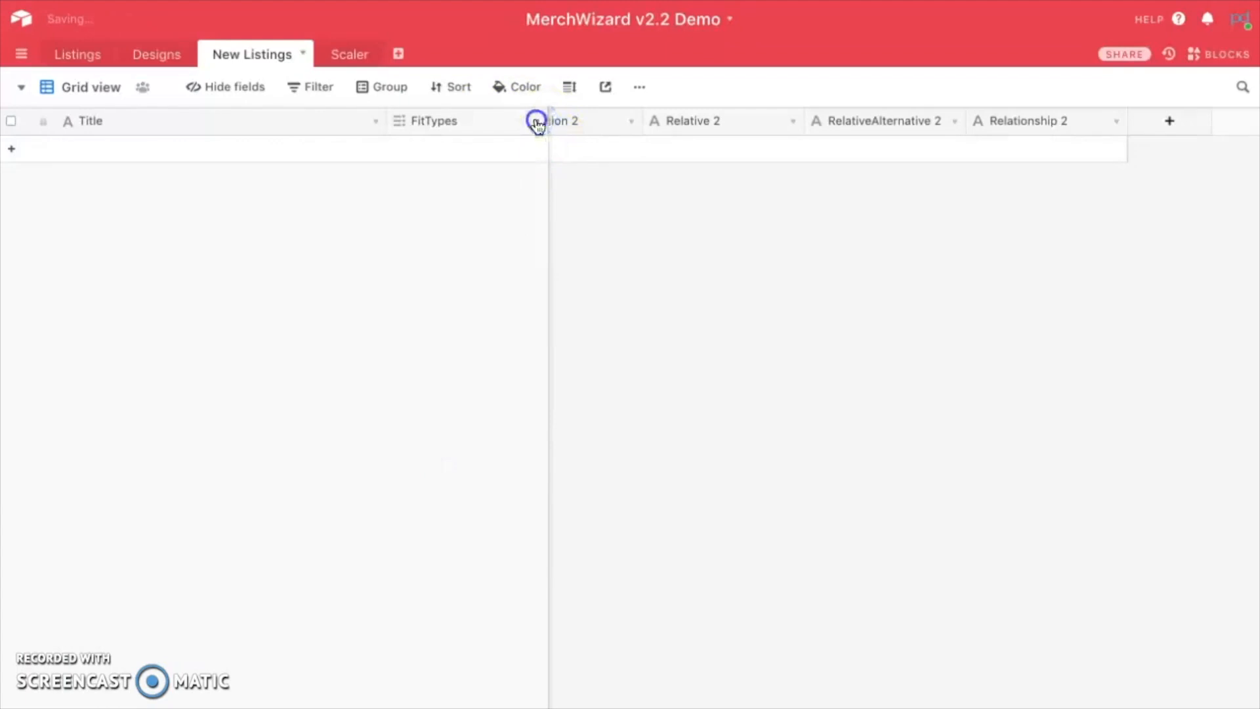
Delete the FitTypes, ProductType, Colors and PNG fields from the New Listings table
left_click(535, 120)
left_click(454, 483)
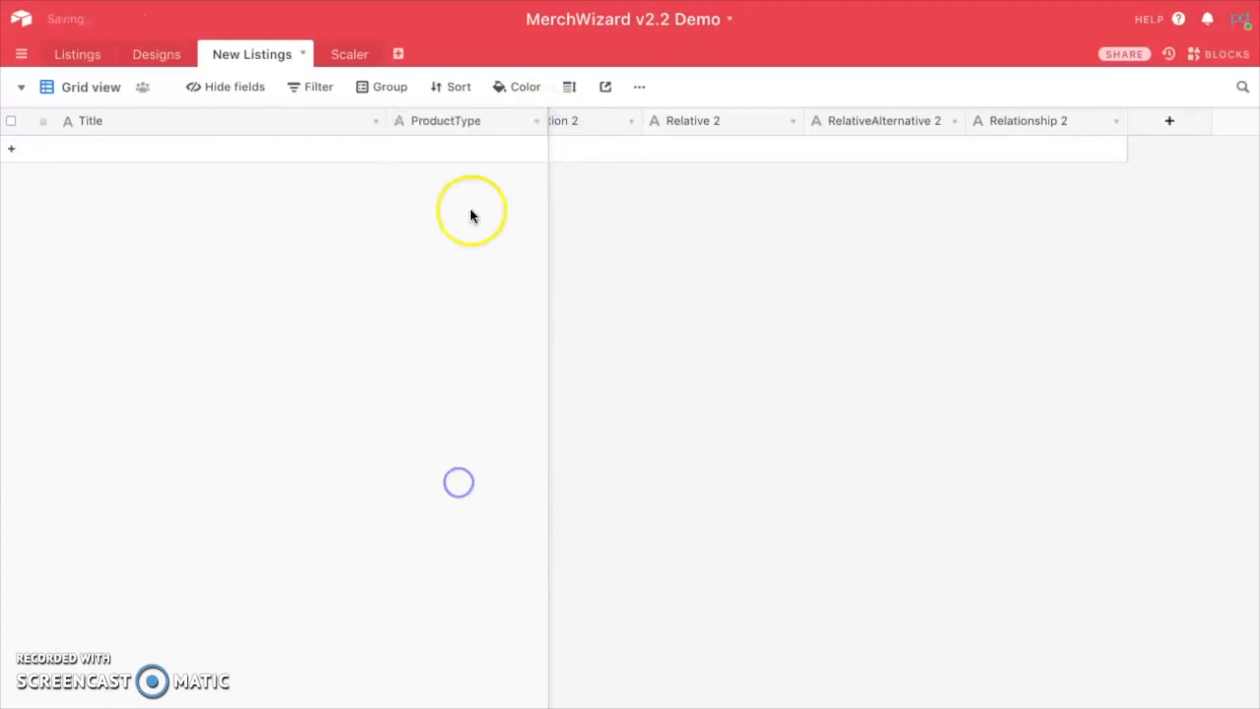
left_click(536, 120)
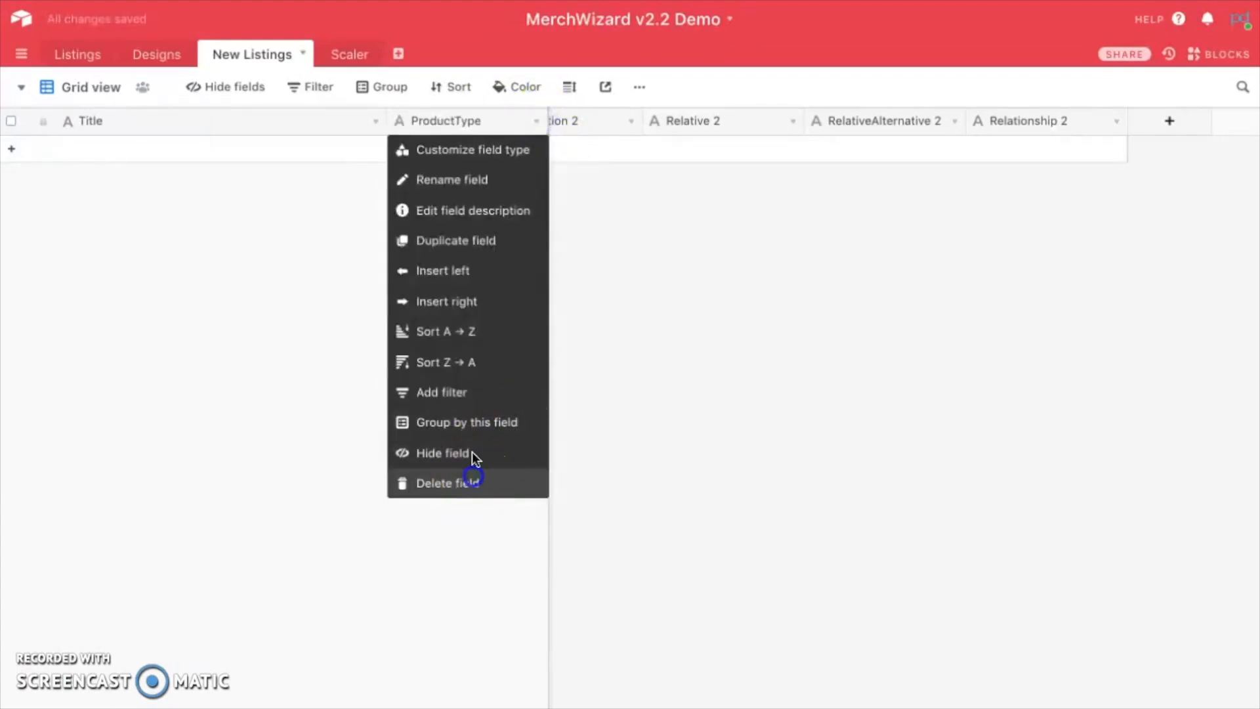
left_click(459, 482)
left_click(535, 120)
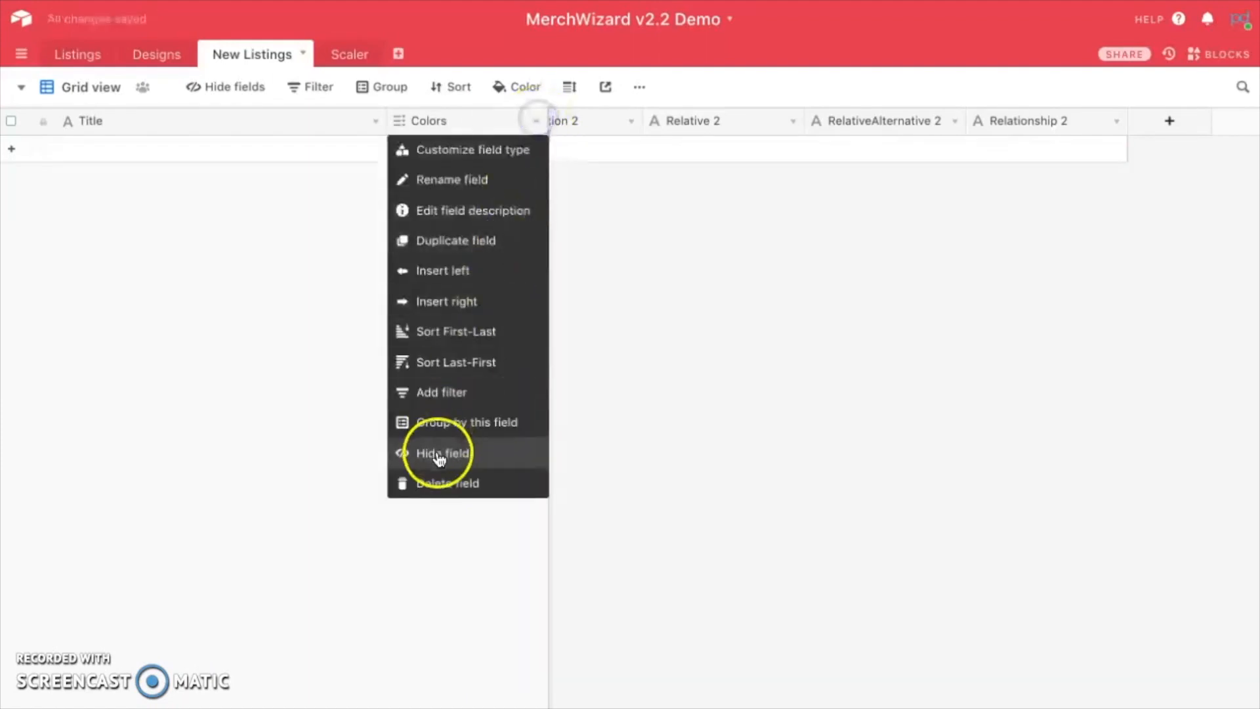
left_click(454, 482)
left_click(537, 121)
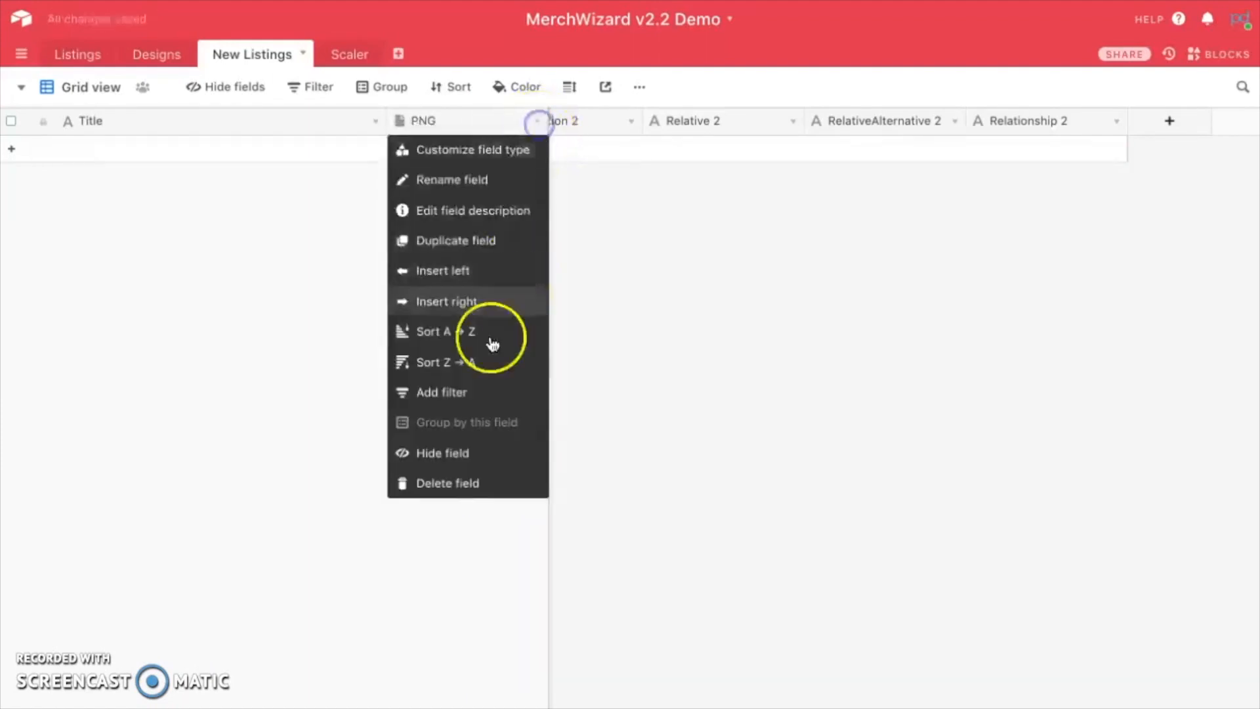
left_click(460, 481)
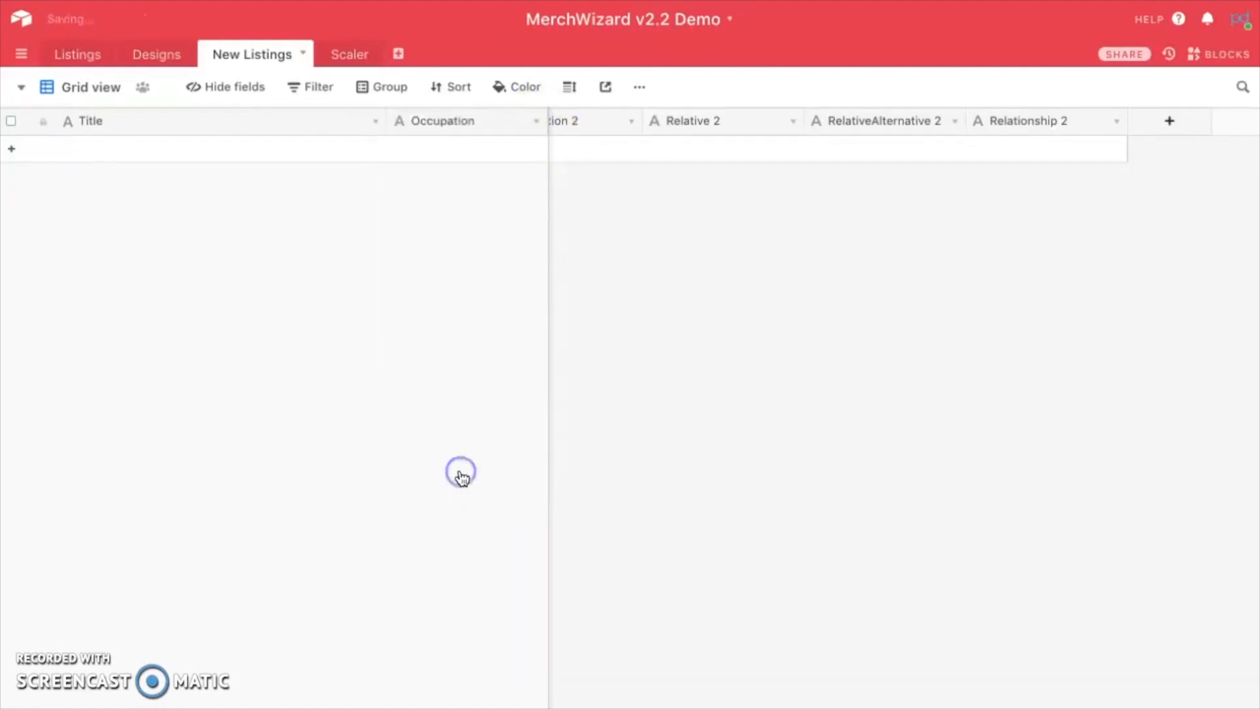
Delete the Occupation, Relative, RelativeAlternative and Relationship fields from the New Listings table
left_click(538, 122)
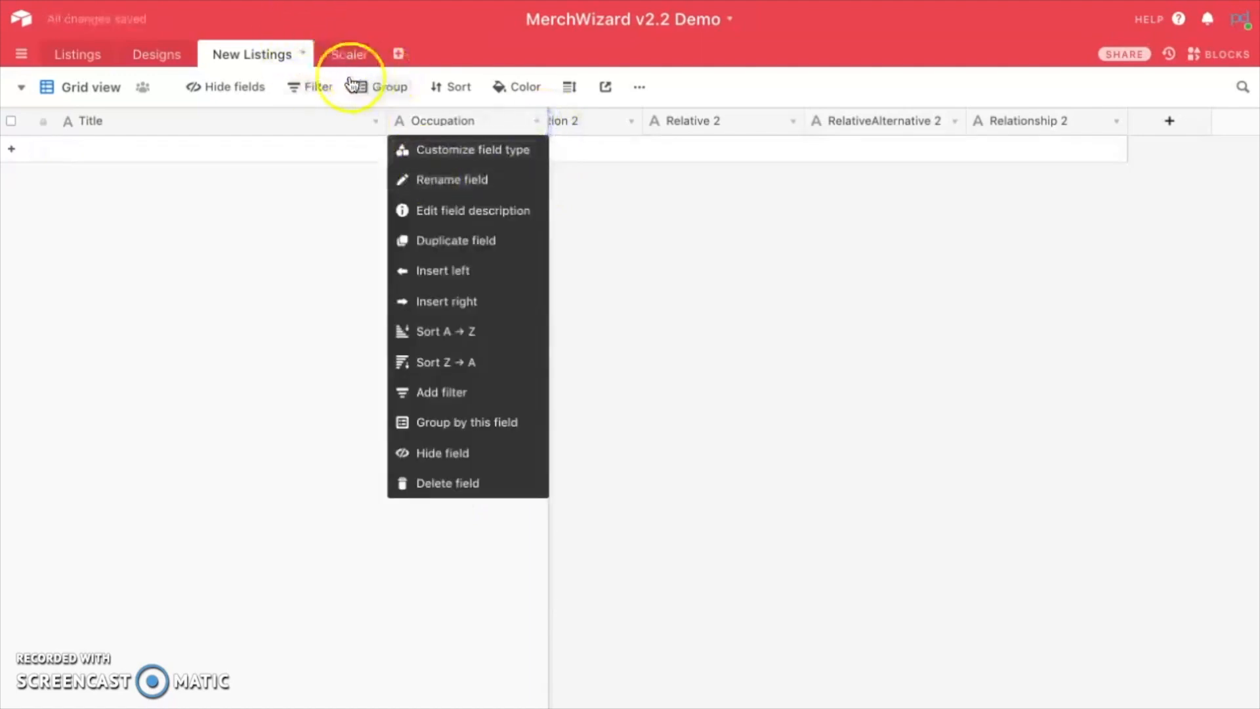
left_click(444, 483)
left_click(537, 121)
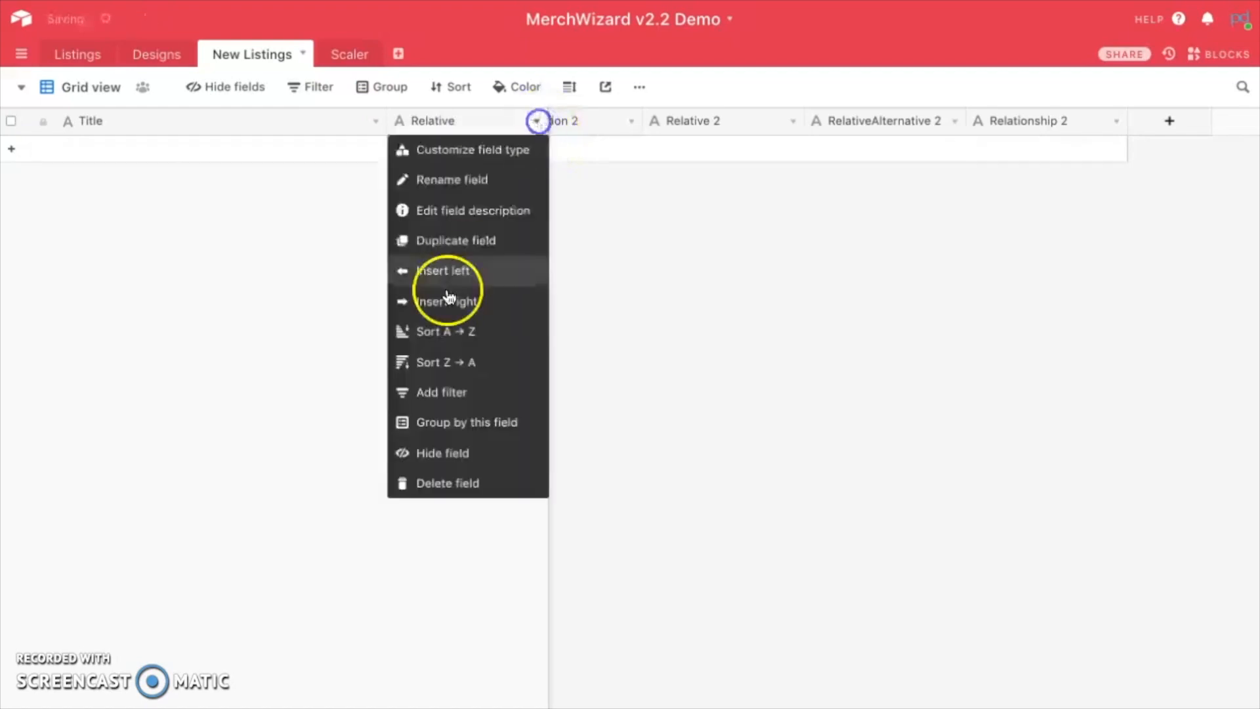
left_click(423, 483)
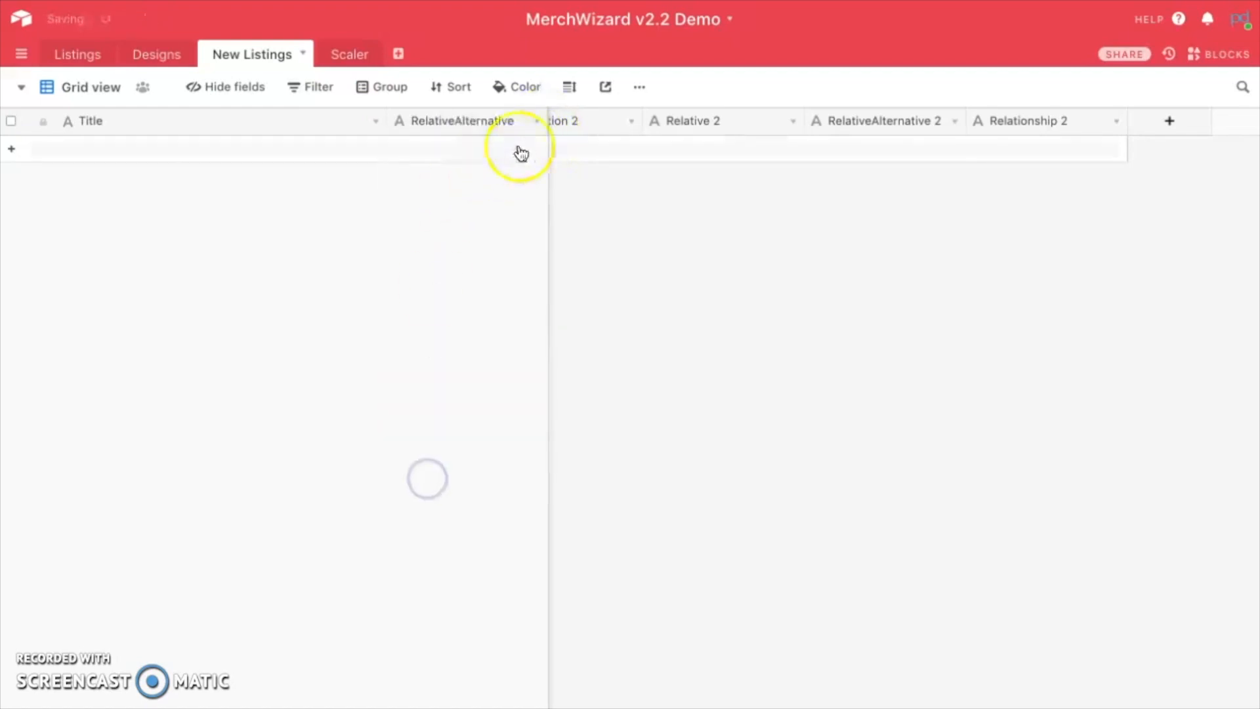
left_click(538, 120)
left_click(468, 492)
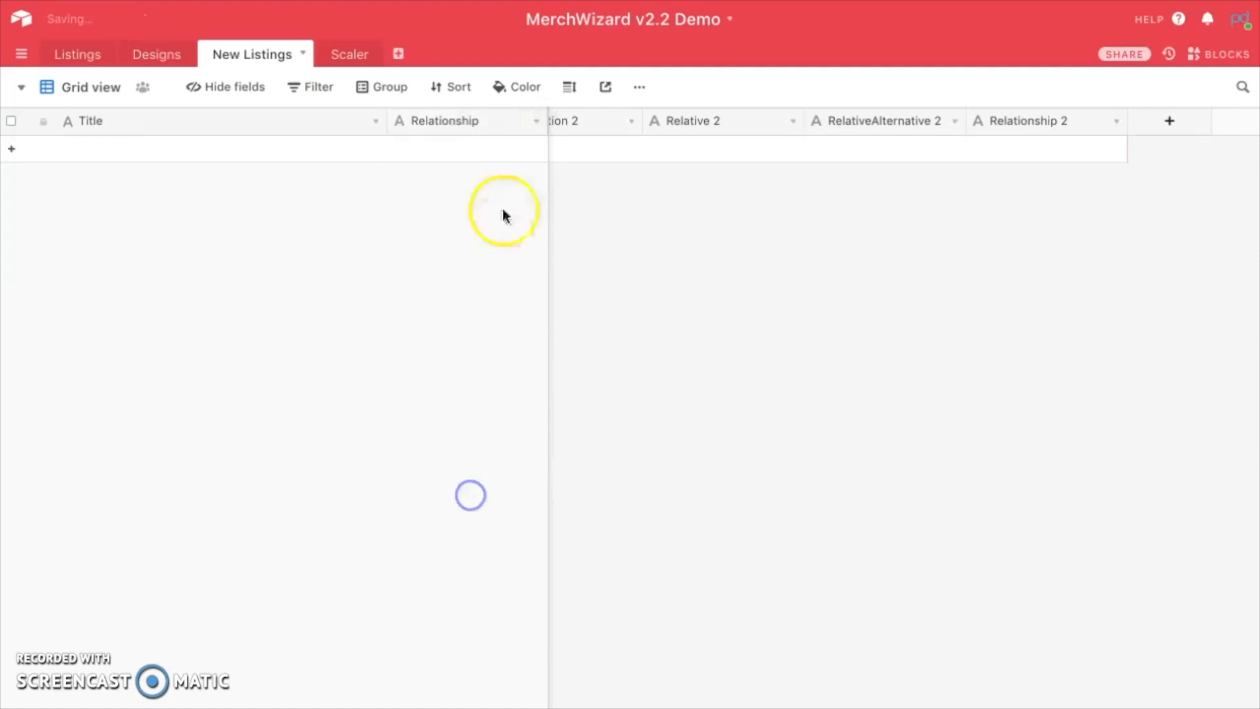
left_click(538, 130)
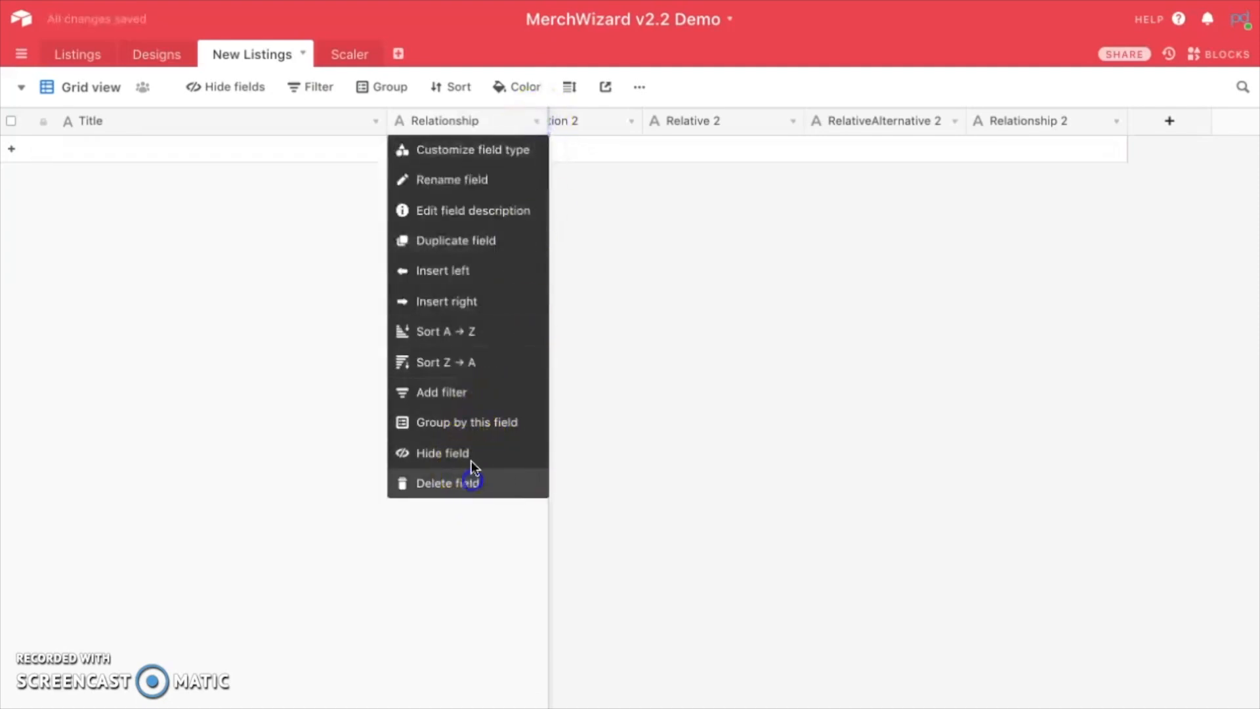
left_click(470, 477)
Delete the Occupation 2, Relative 2, RelativeAlternative 2 and Relationship 2 fields, leaving only Title in the New Listings table
left_click(537, 120)
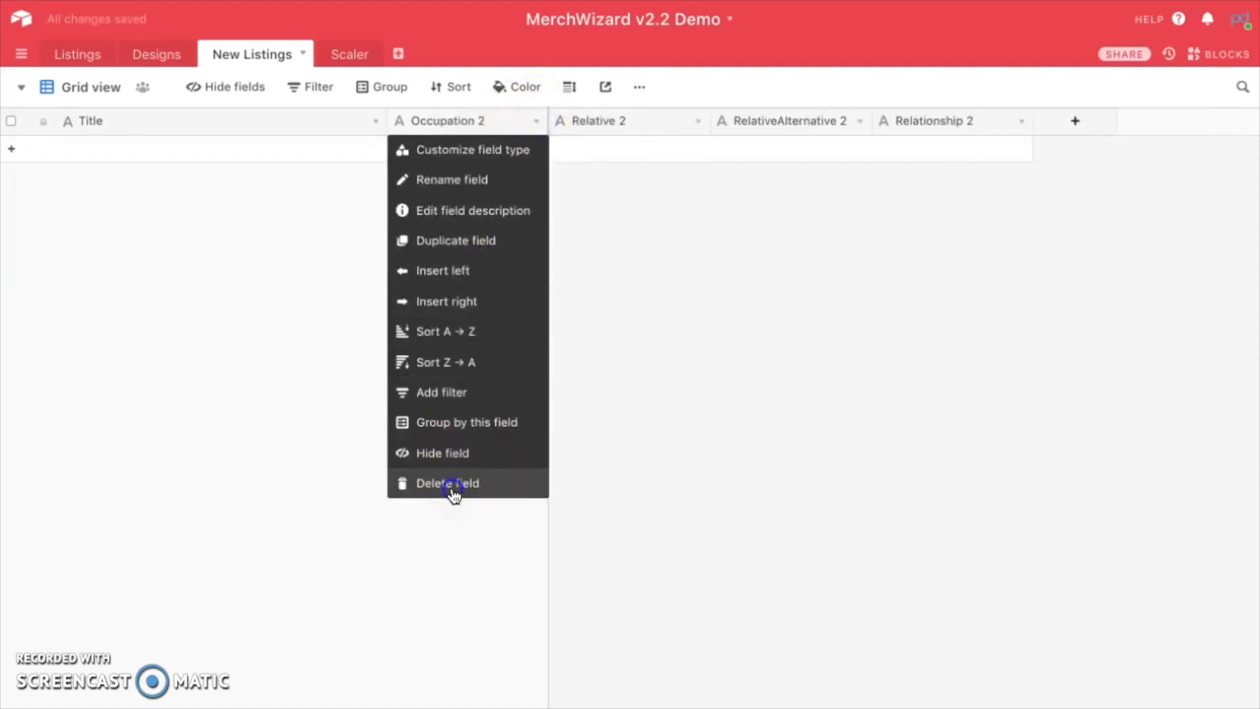
left_click(453, 486)
left_click(536, 122)
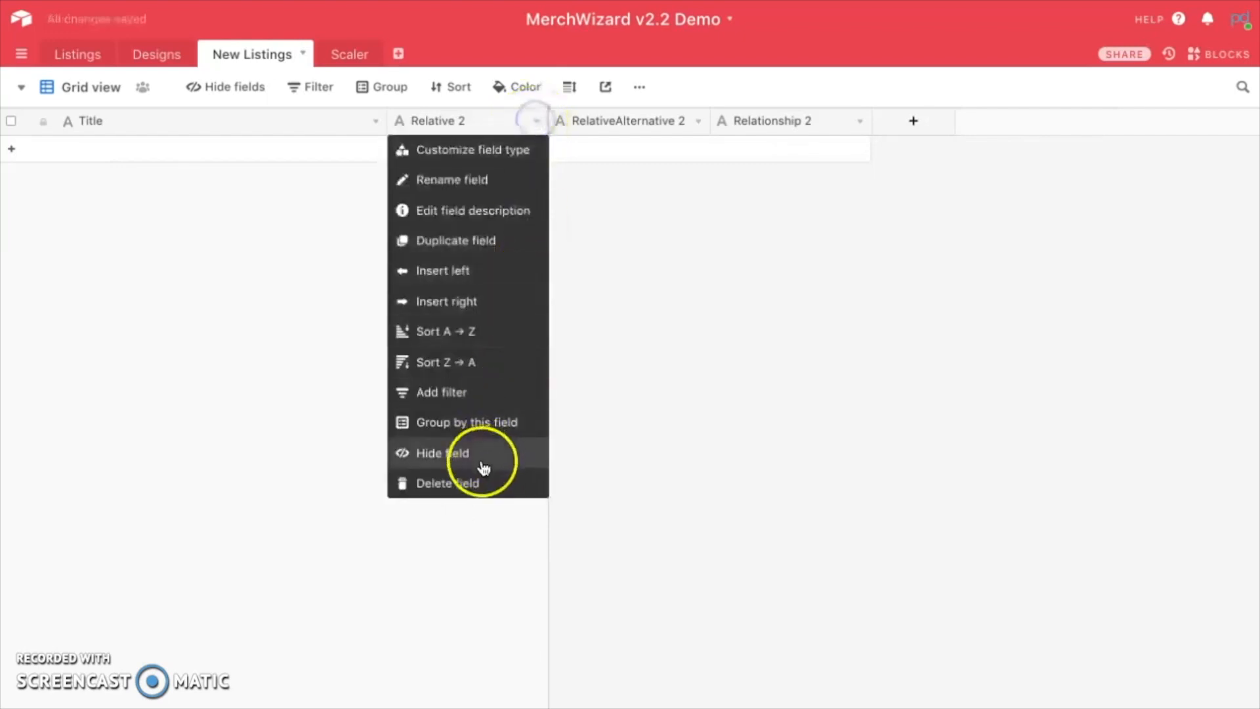
left_click(476, 484)
left_click(537, 122)
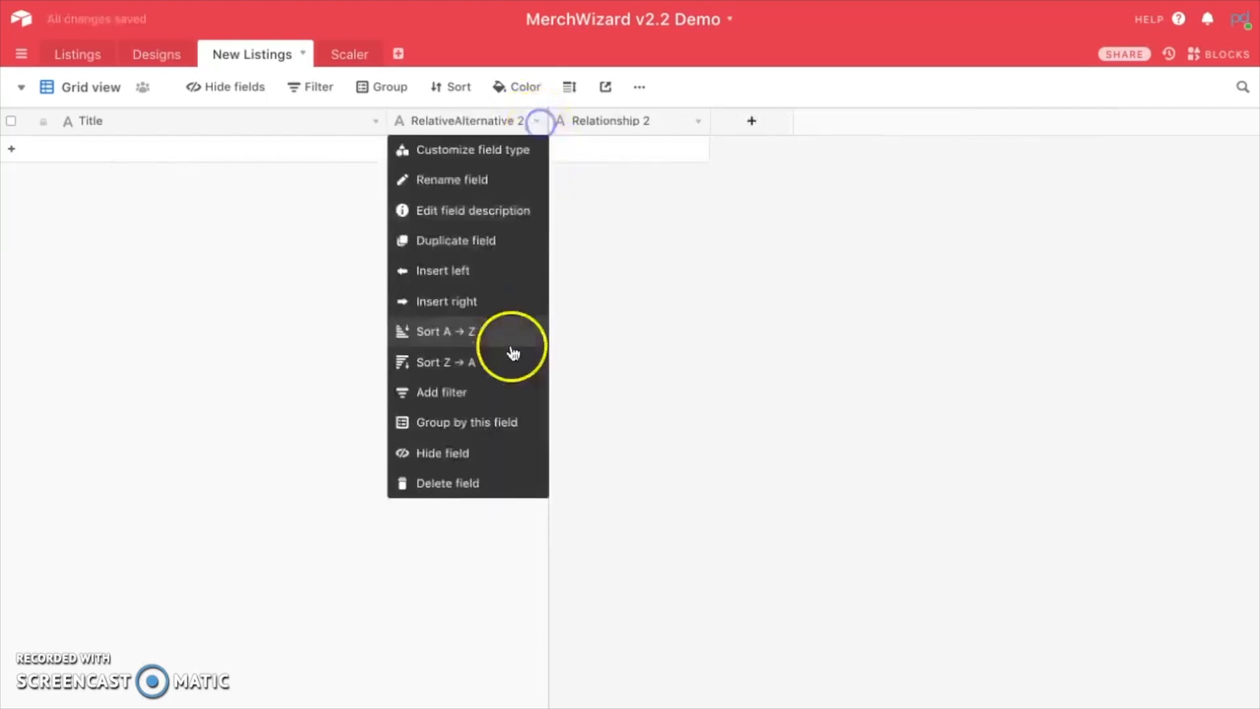
left_click(460, 481)
left_click(536, 121)
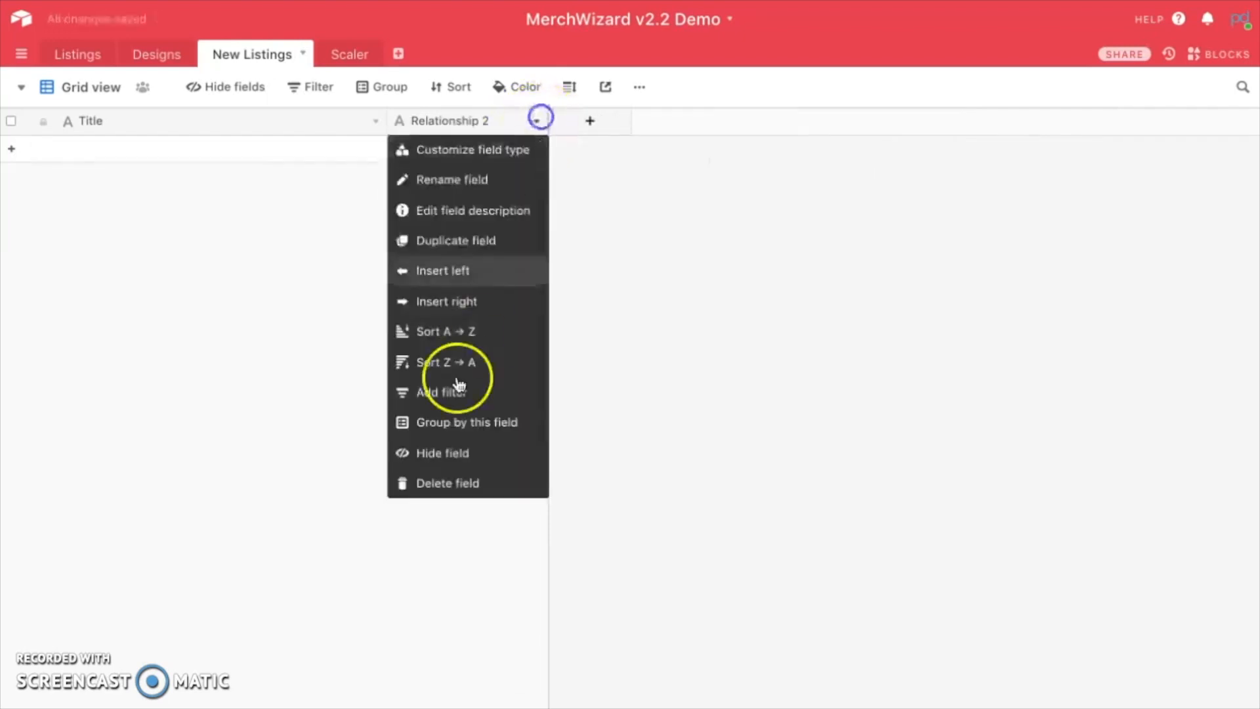
left_click(486, 483)
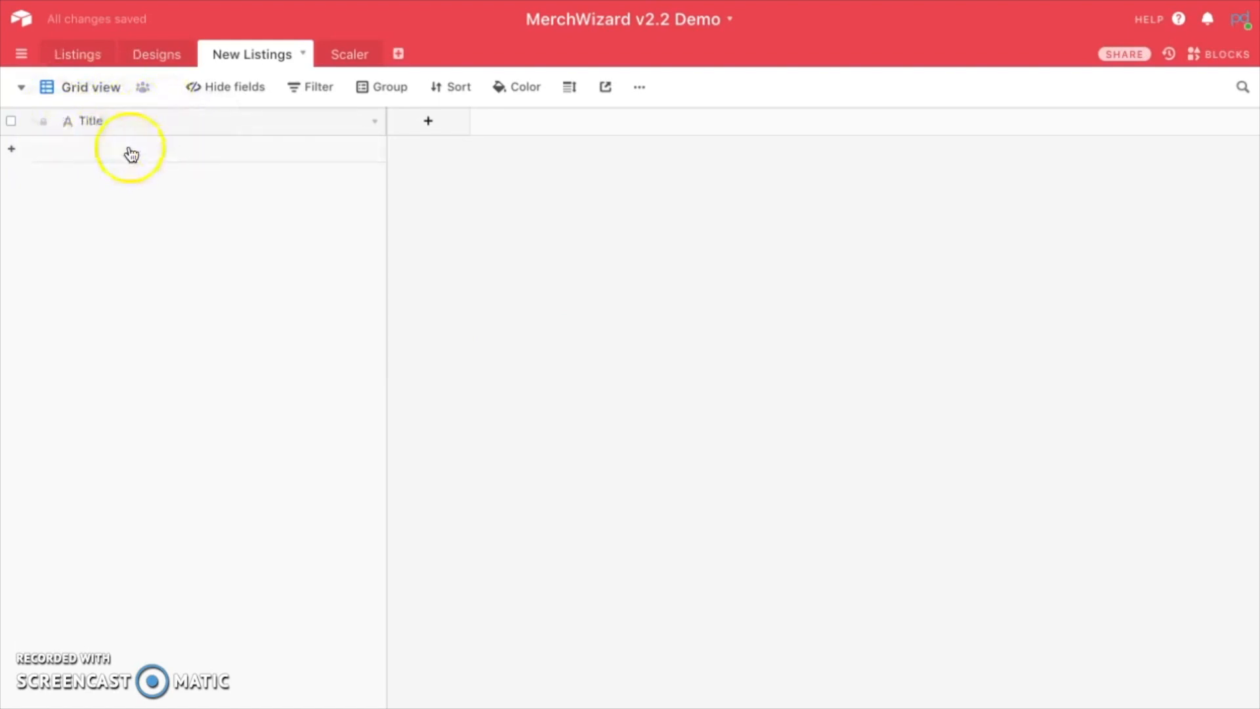
Check that Title is the first field in both tables, and copy all records from the Scaler table
left_click(348, 54)
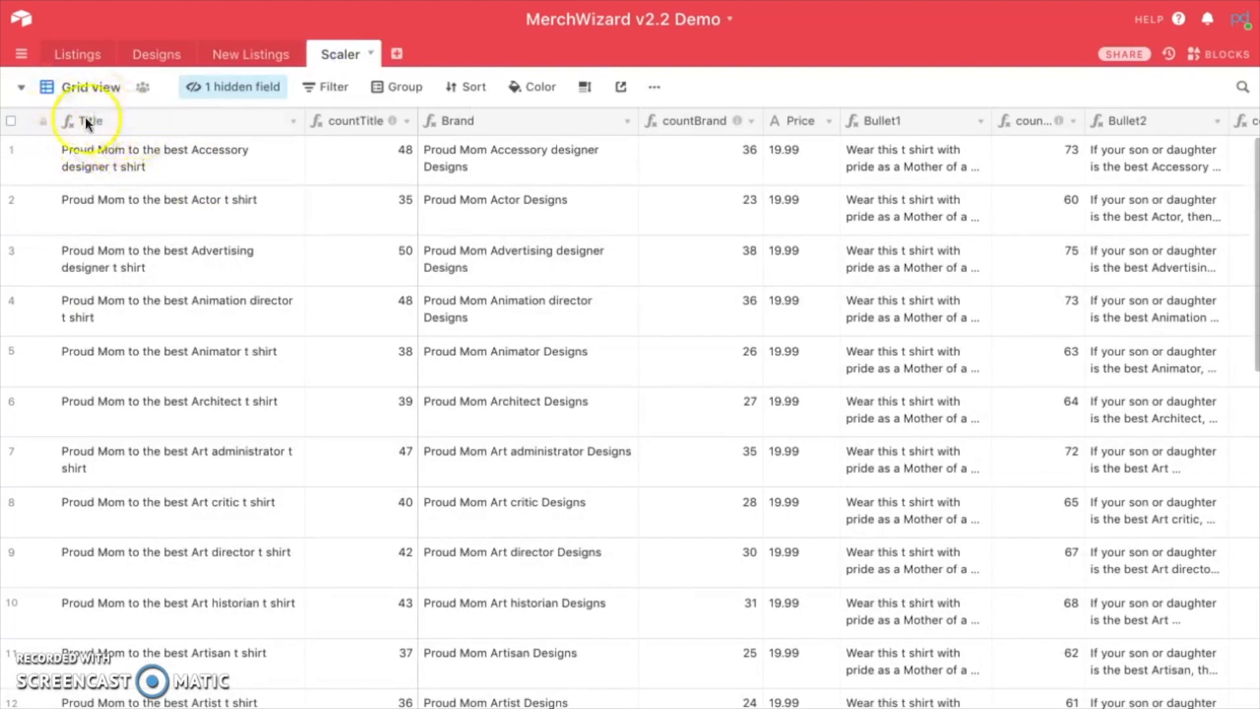
left_click(279, 56)
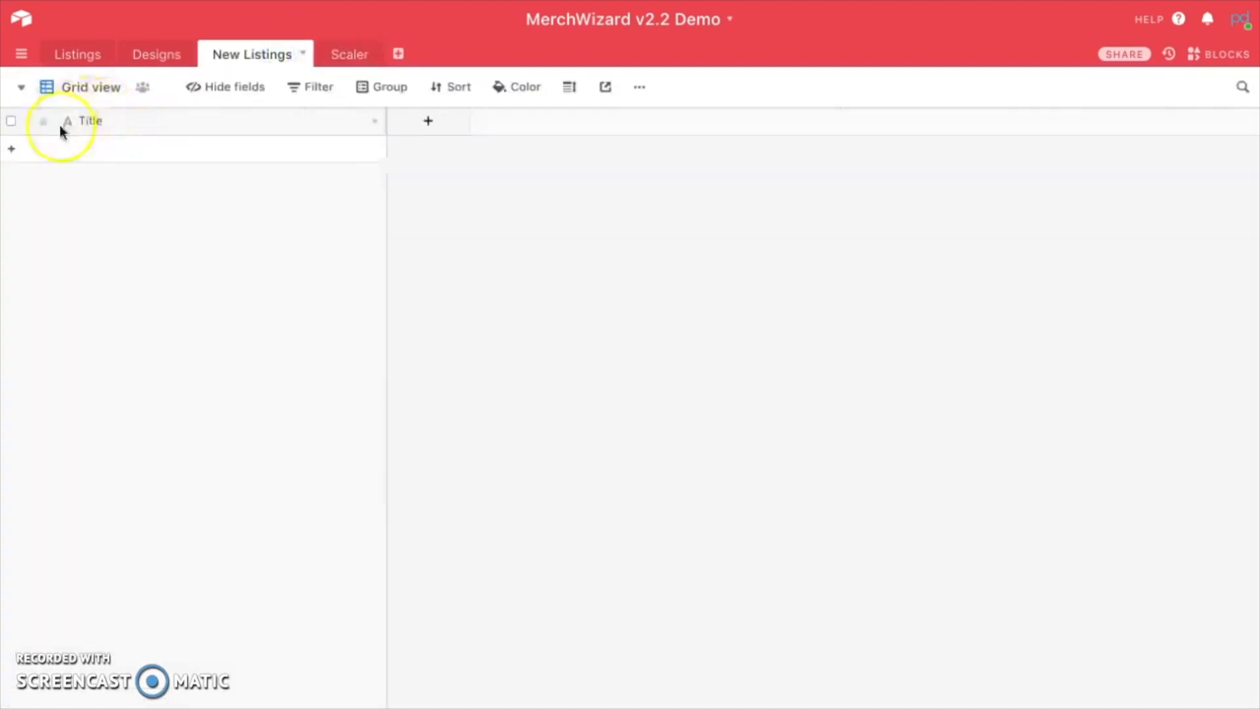
left_click(343, 53)
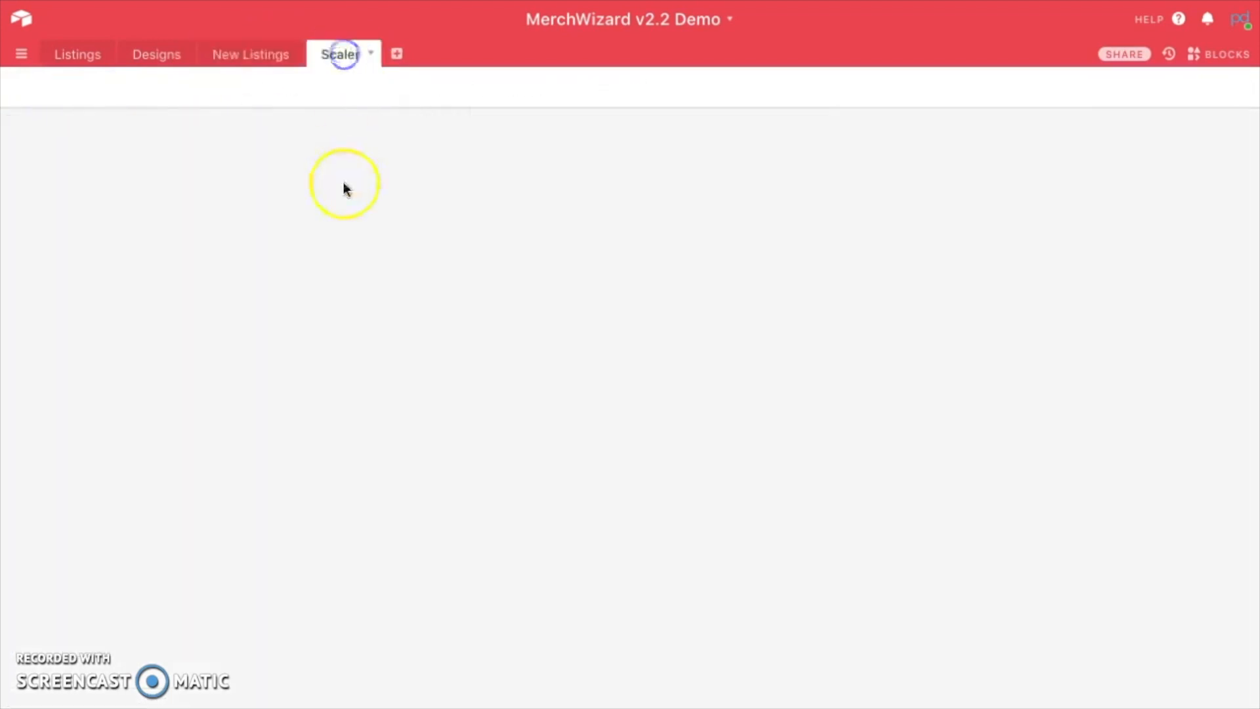
left_click(11, 121)
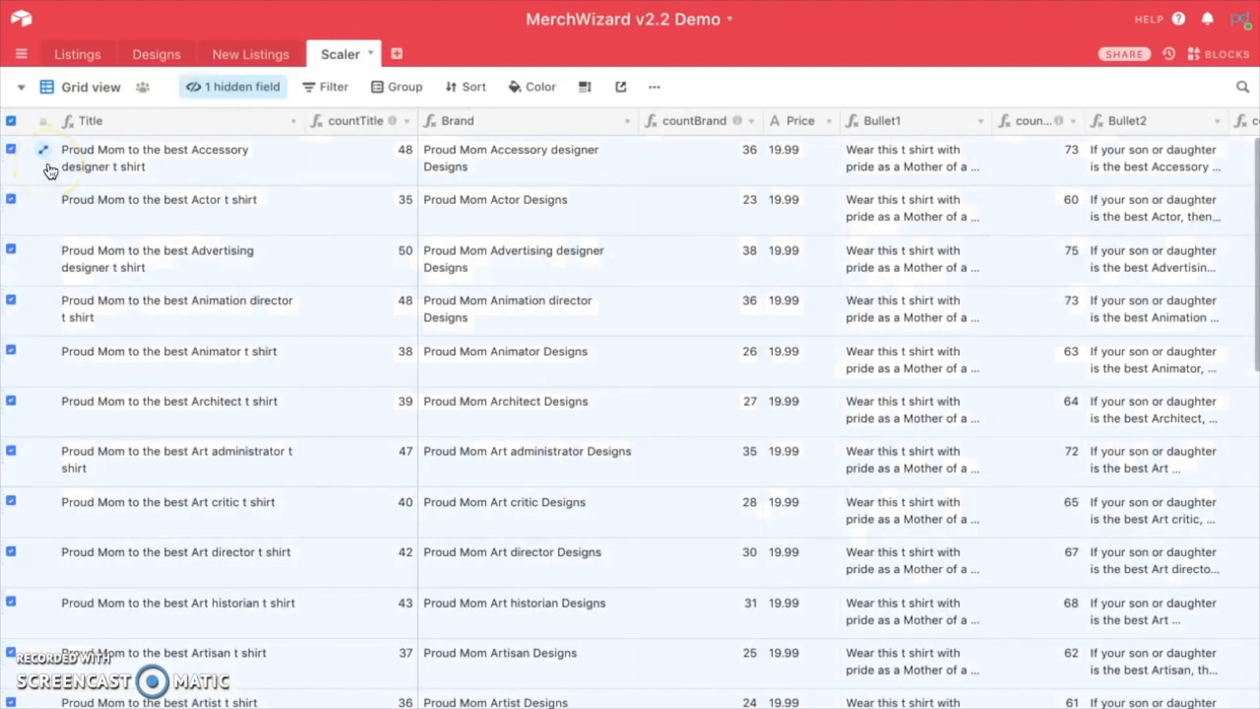
left_click(261, 53)
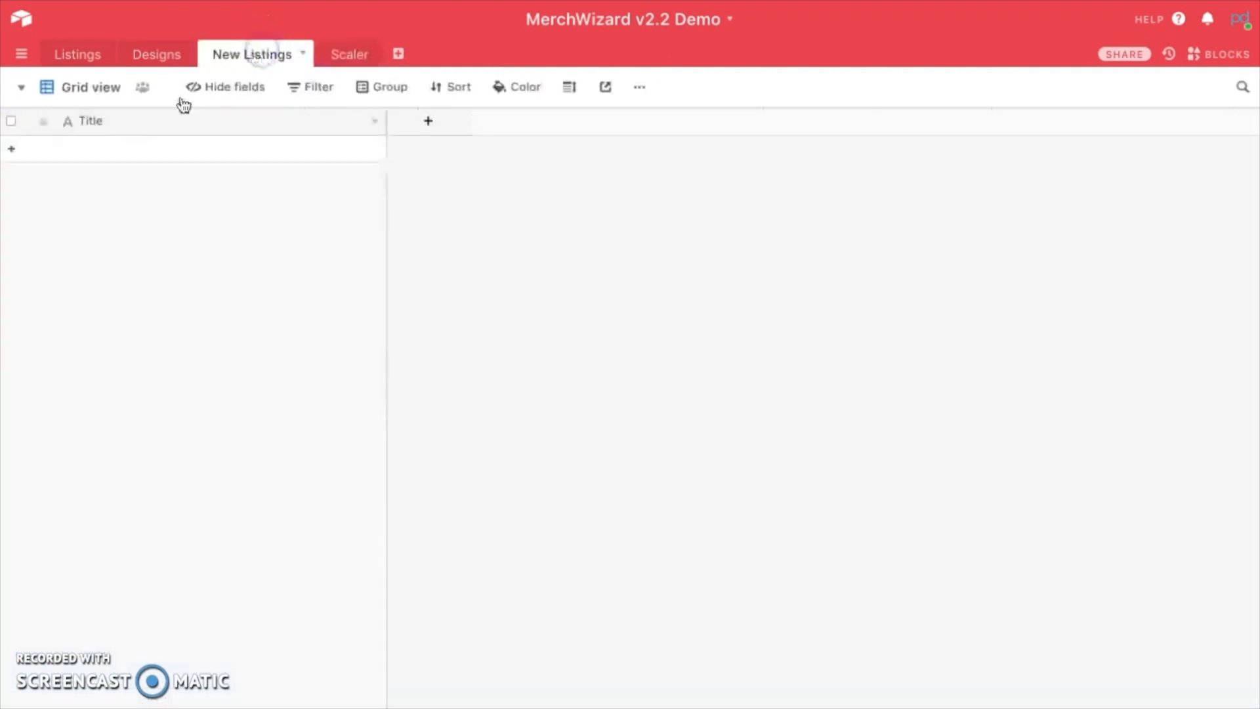
Add a blank record to New Listings and paste the copied Scaler records over it, expanding the table to fit all pasted cells
left_click(15, 153)
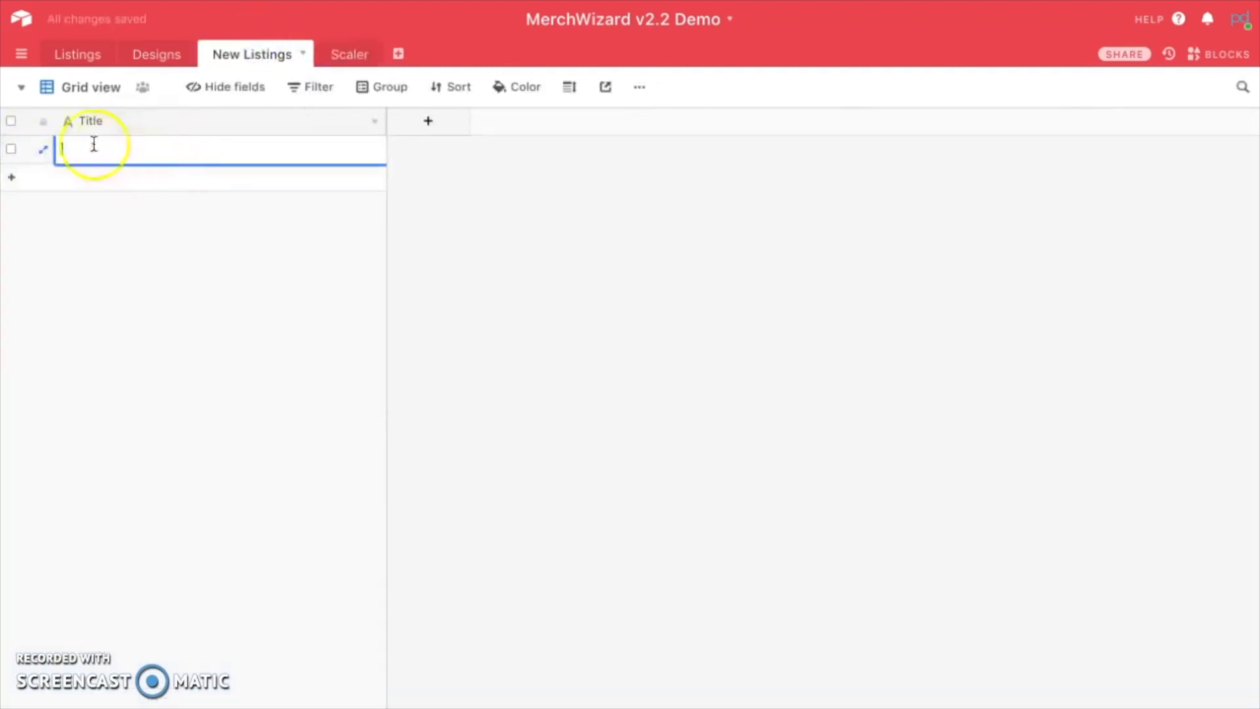
left_click(18, 155)
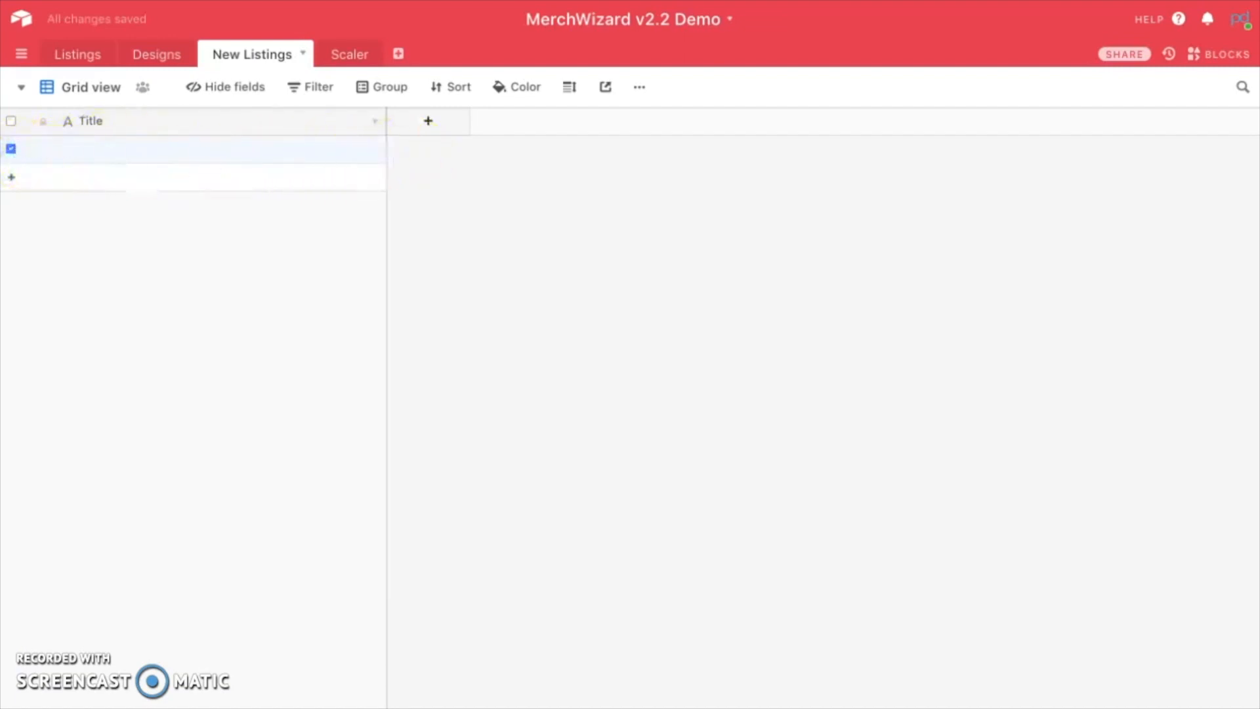
left_click(247, 156)
left_click(219, 154)
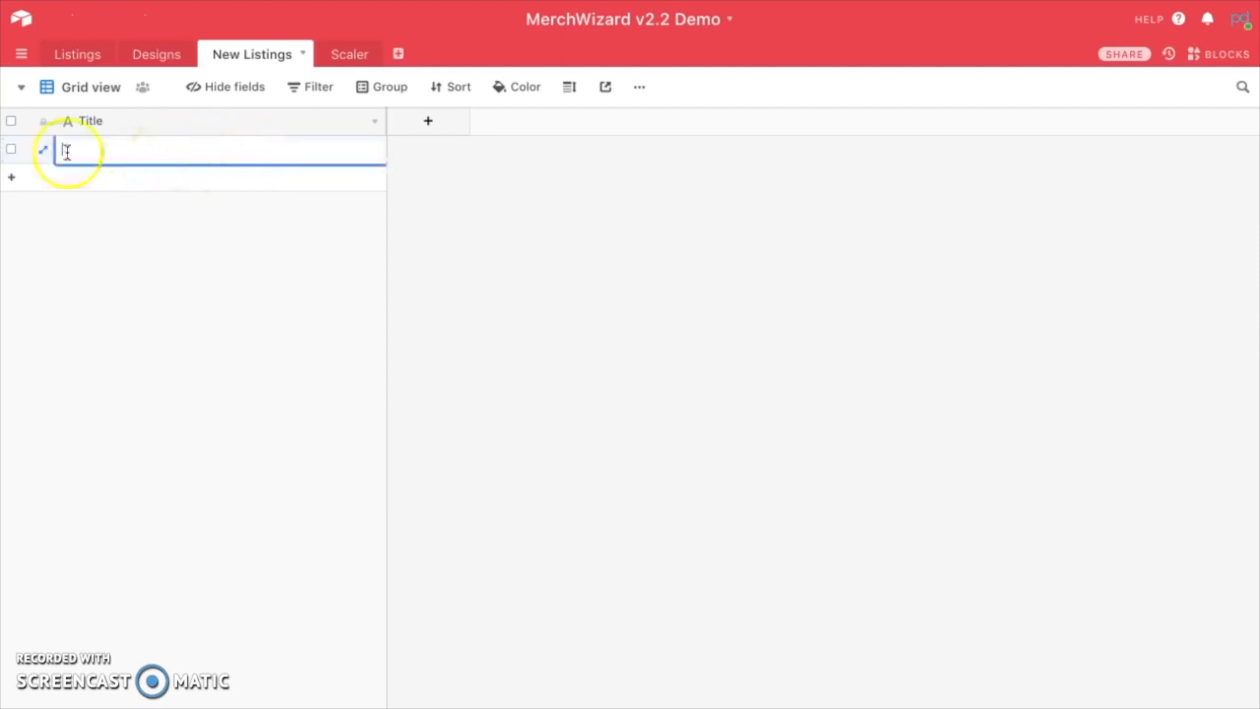
left_click(11, 149)
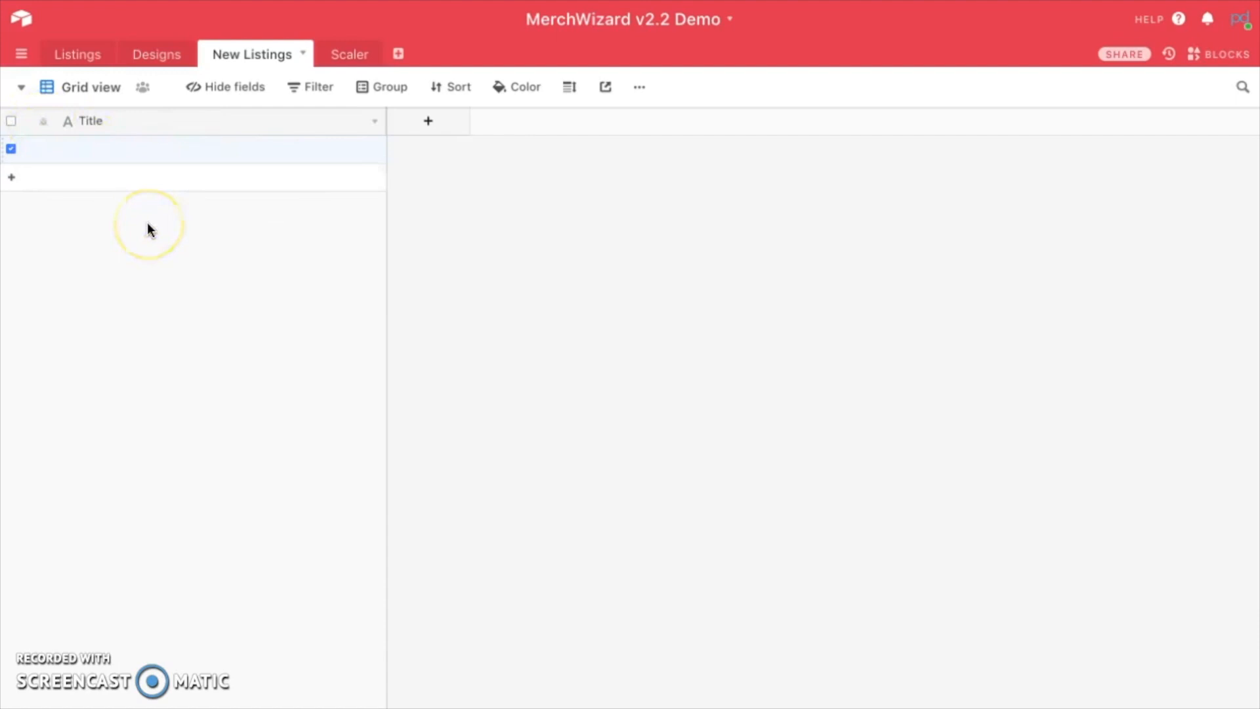
key("ctrl+v")
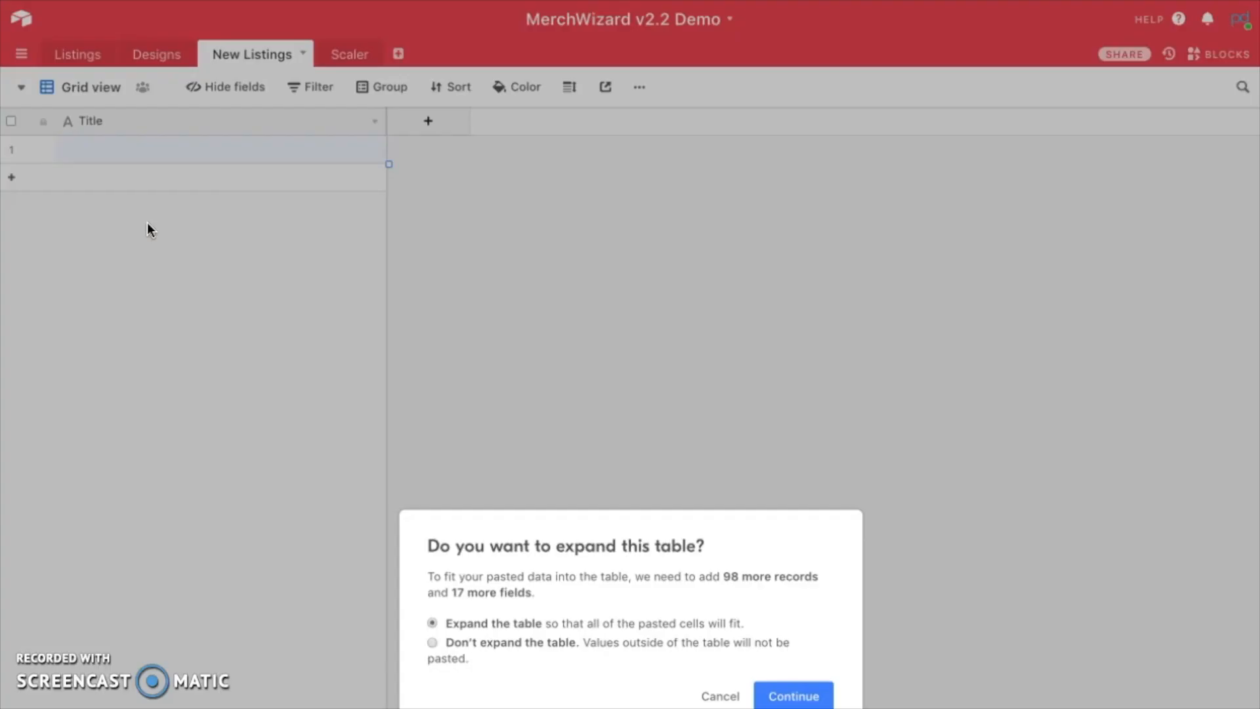
left_click(791, 694)
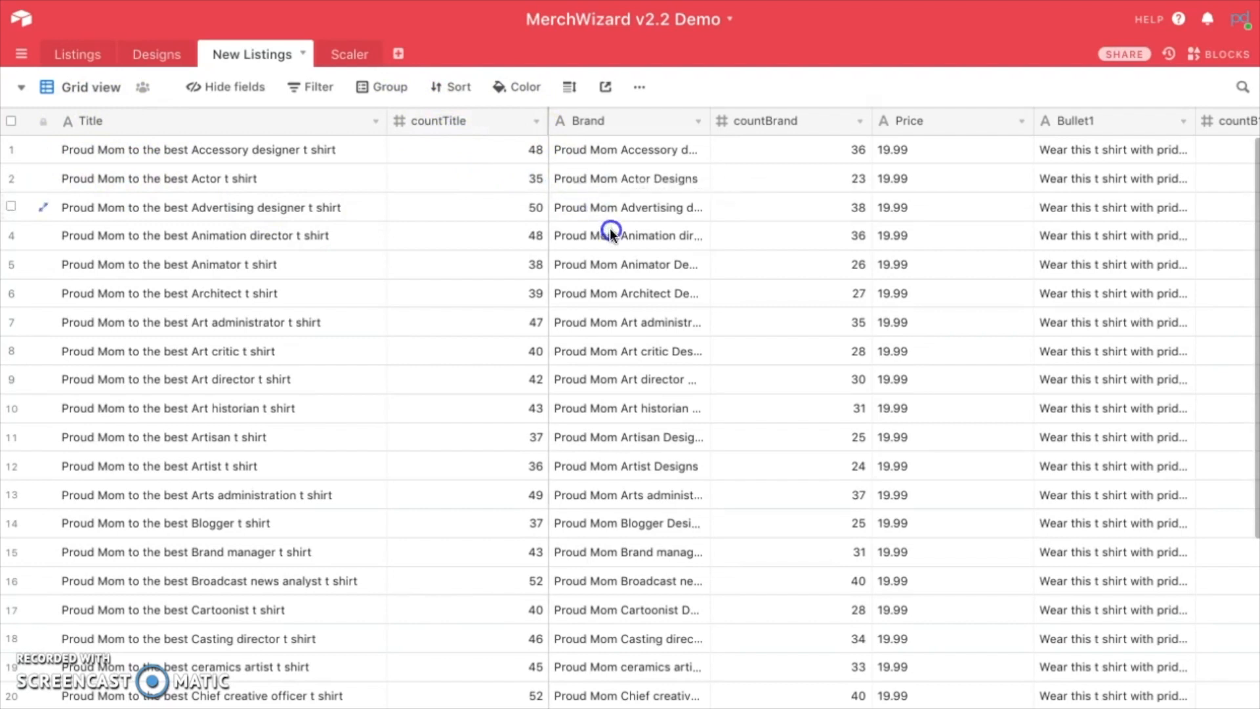
Examine the pasted fields and count columns in New Listings and compare them with the Scaler table
left_click(457, 129)
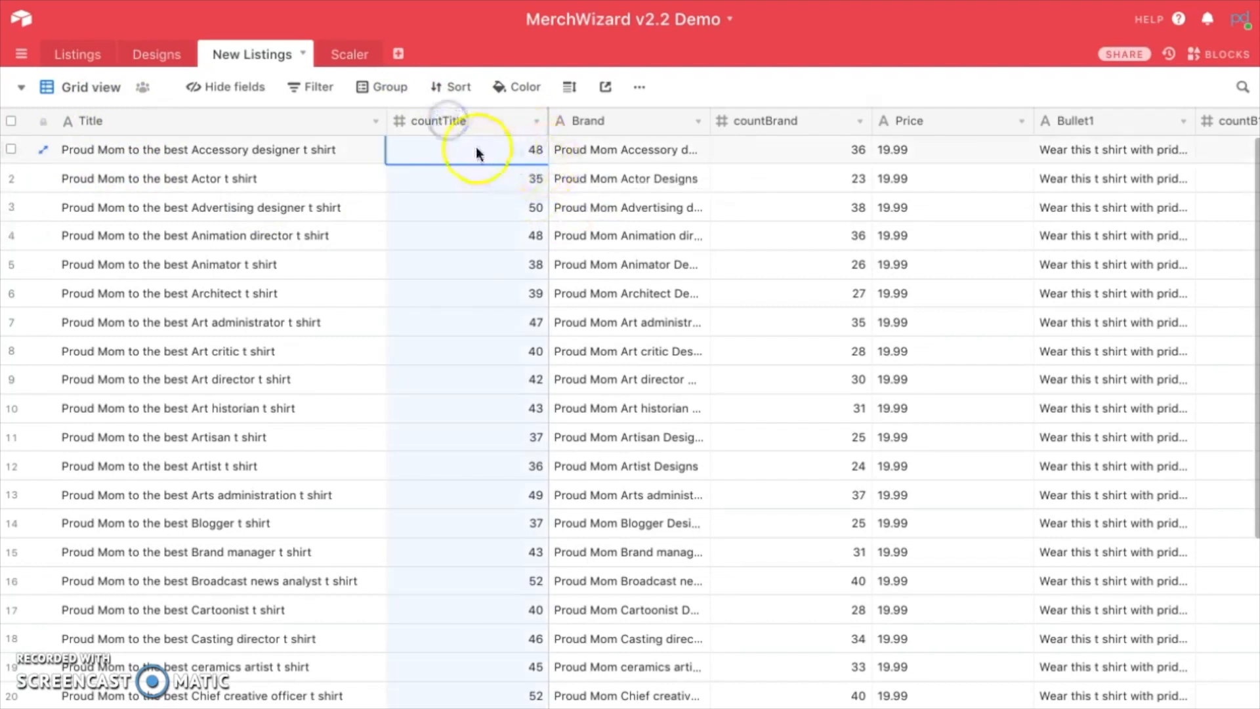
left_click(744, 130)
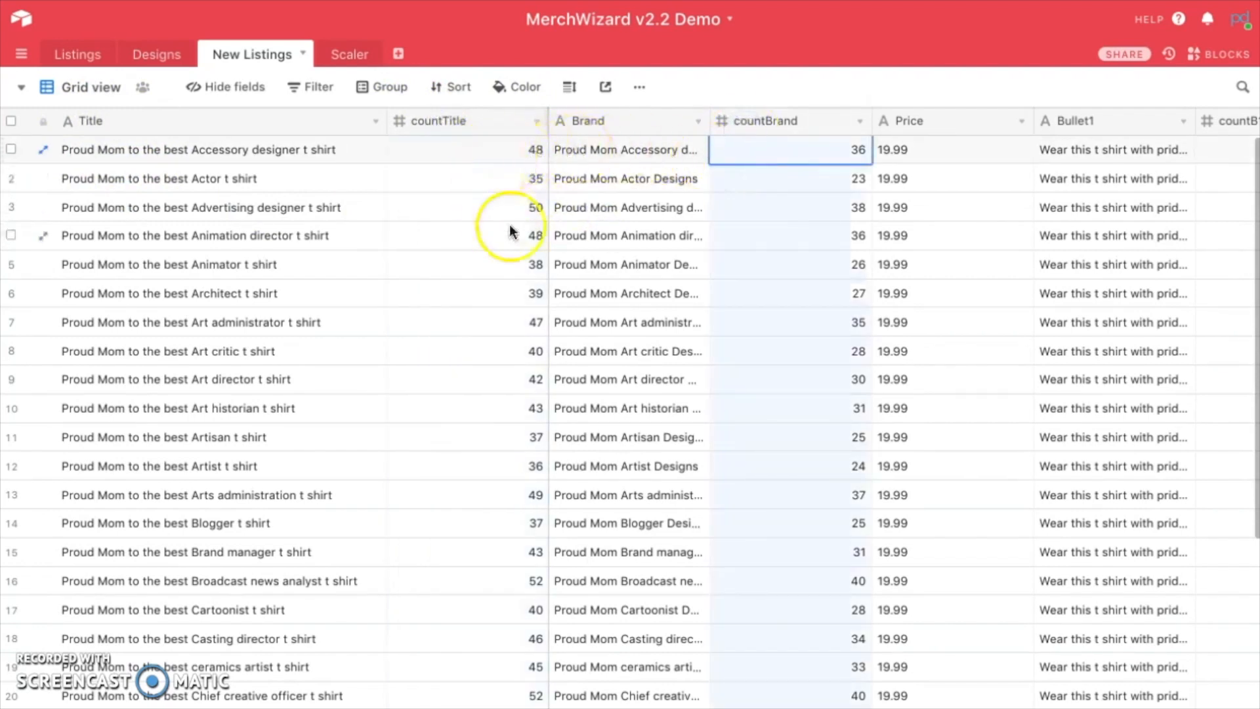
scroll(481, 230, "right", 2)
left_click(345, 53)
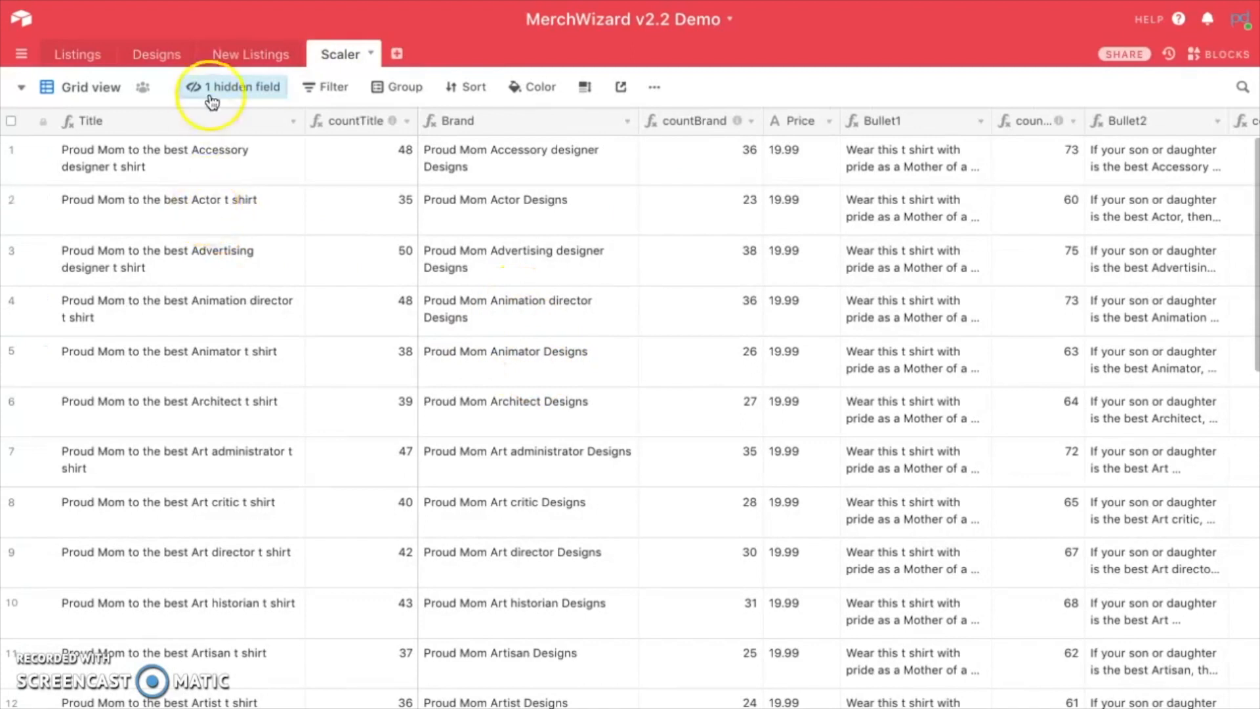
left_click(241, 55)
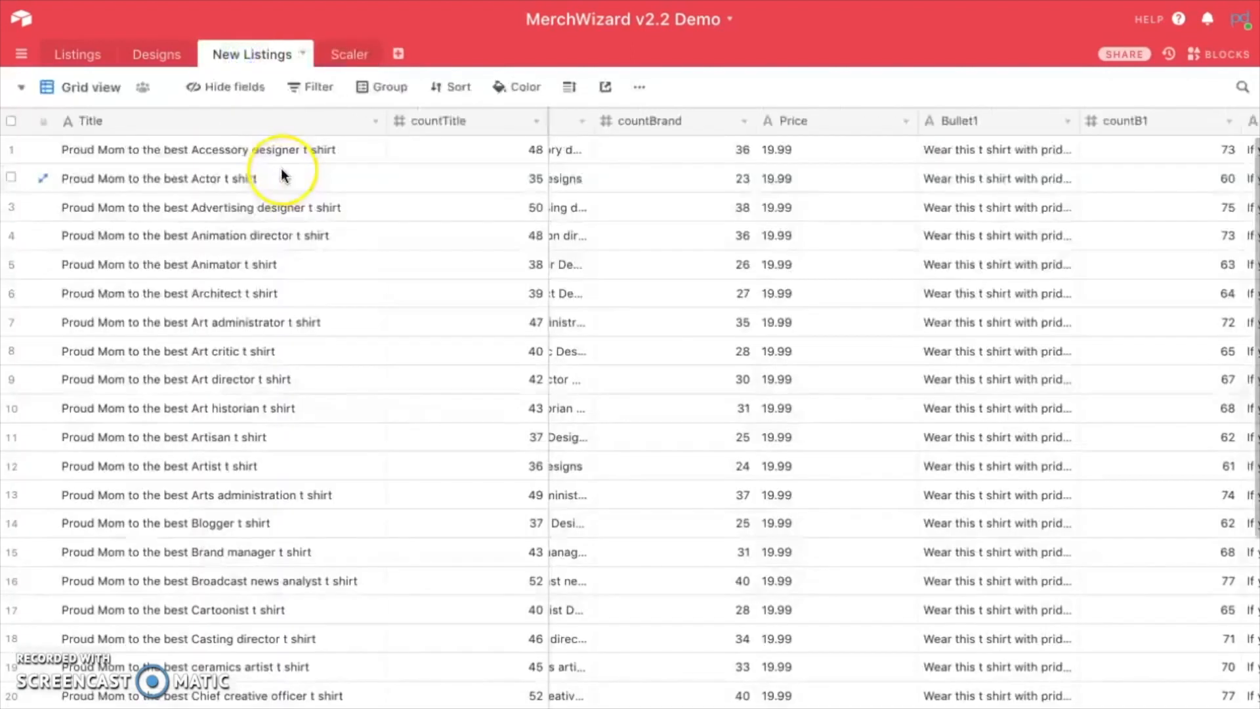
scroll(625, 292, "left", 2)
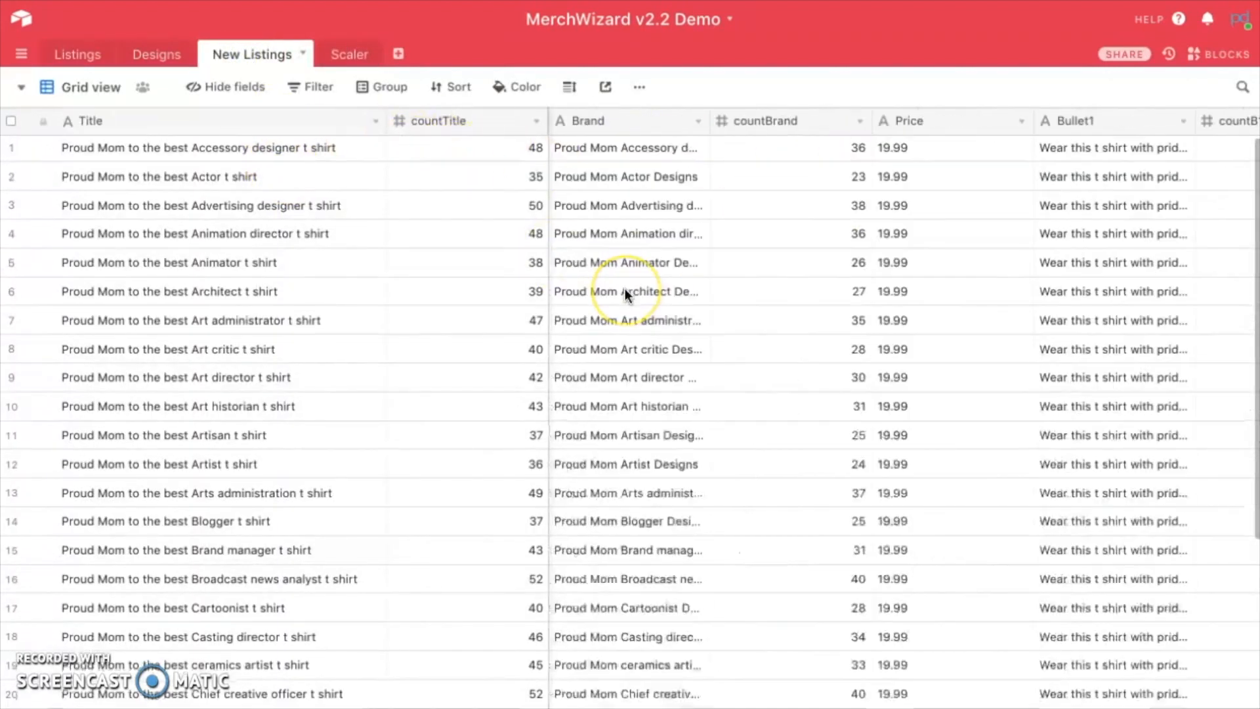
scroll(625, 294, "right", 4)
scroll(624, 292, "left", 5)
left_click(342, 54)
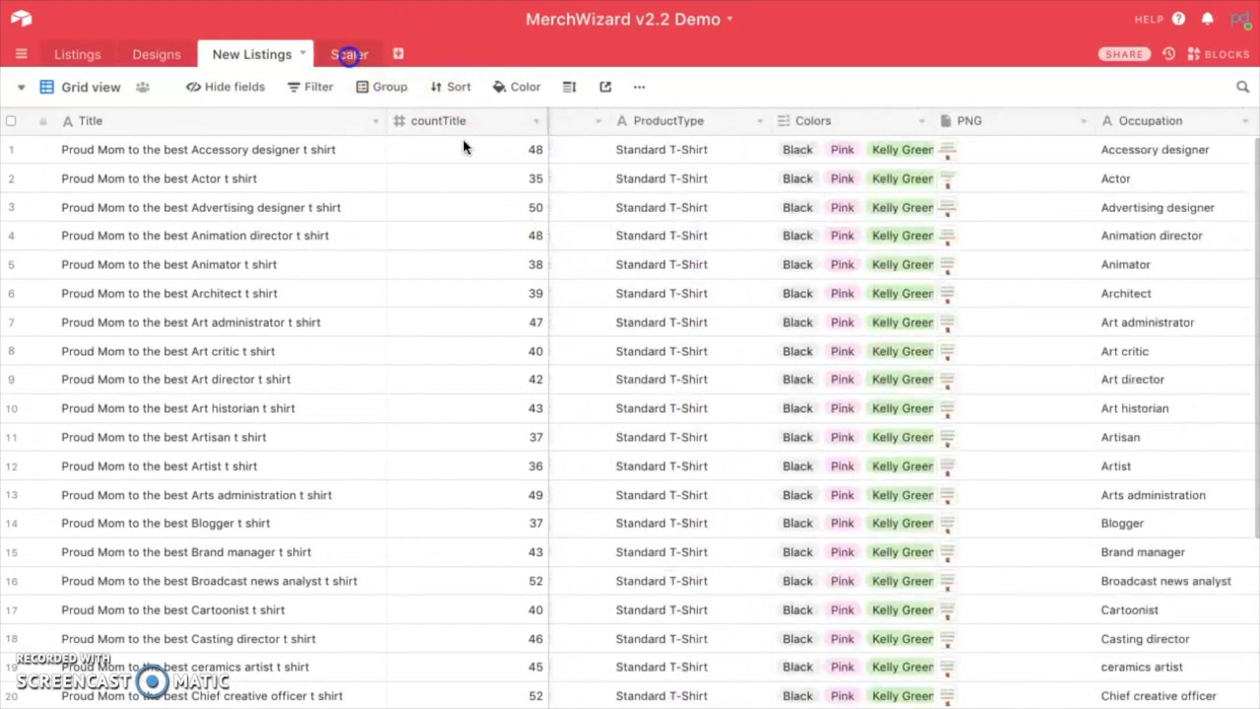
left_click(758, 169)
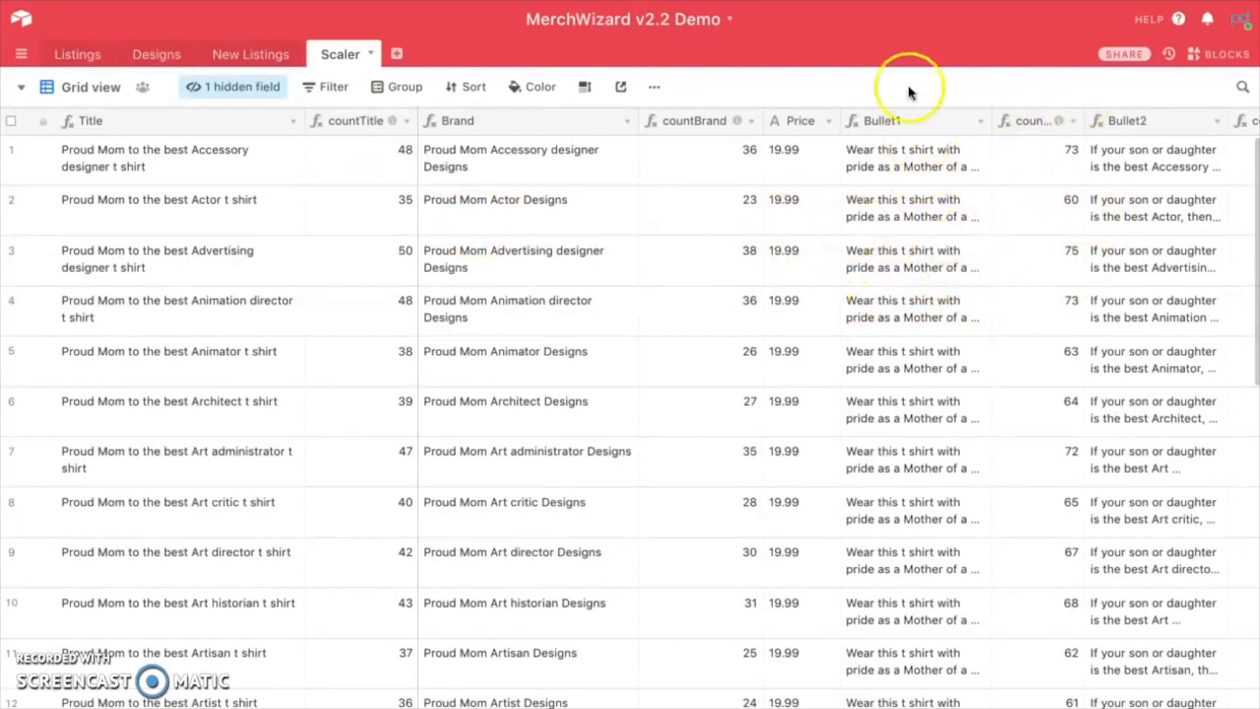
left_click(254, 54)
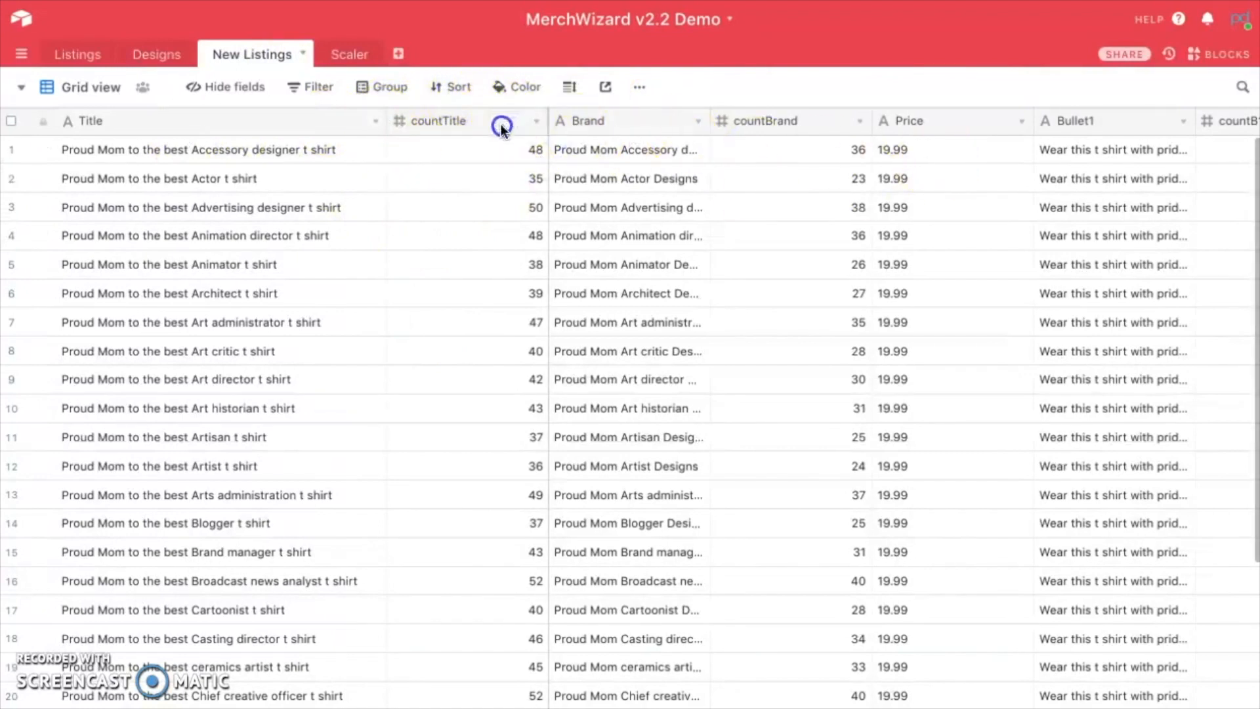
Open the MerchWizard extension and set its listing source to New Listings
left_click(1166, 53)
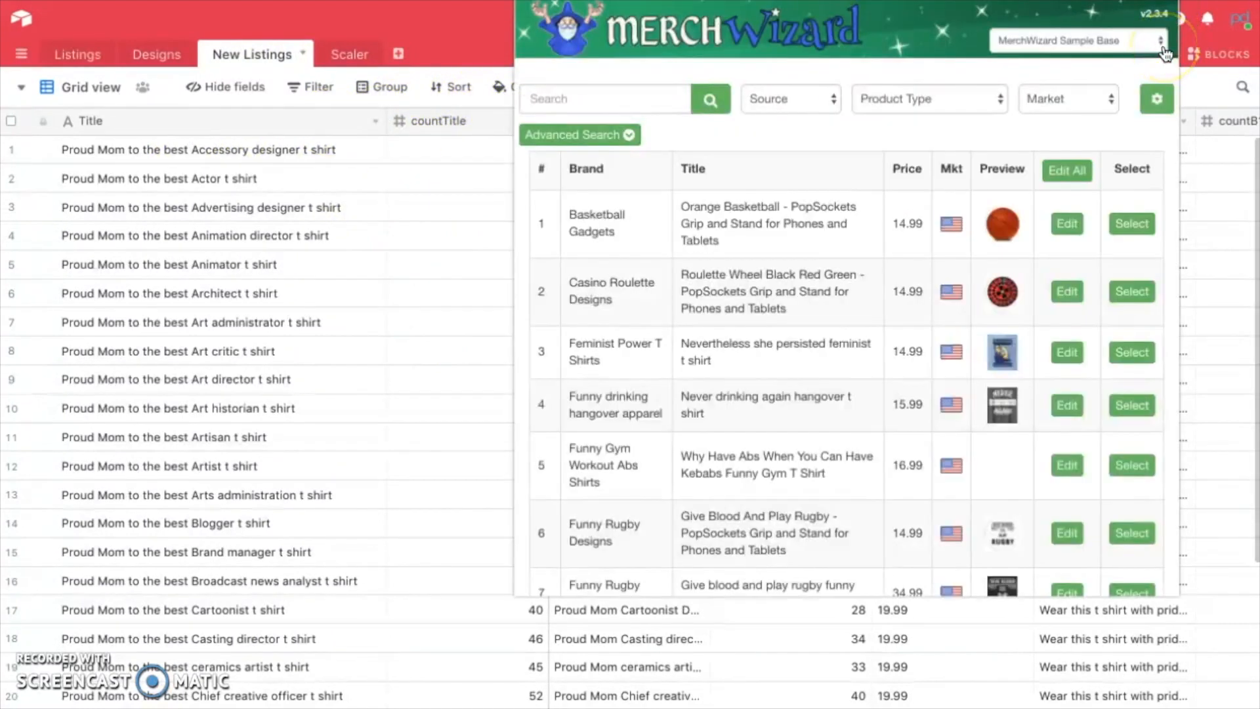
left_click(811, 99)
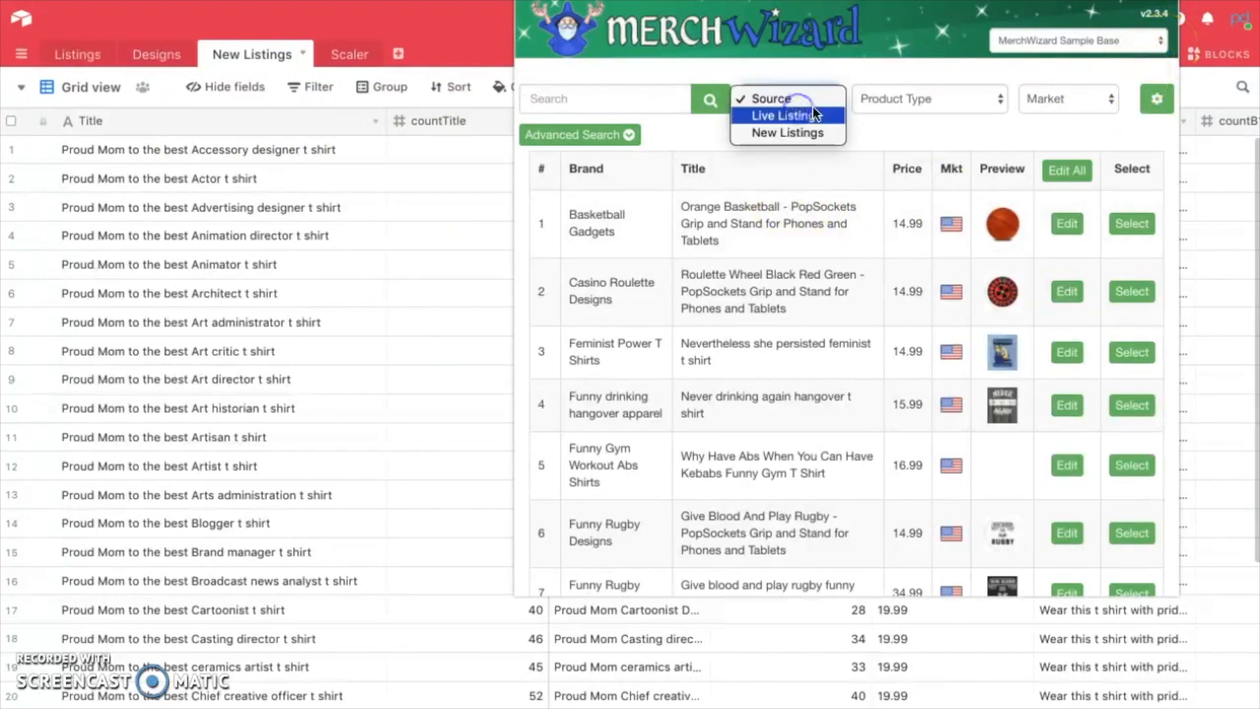
left_click(773, 134)
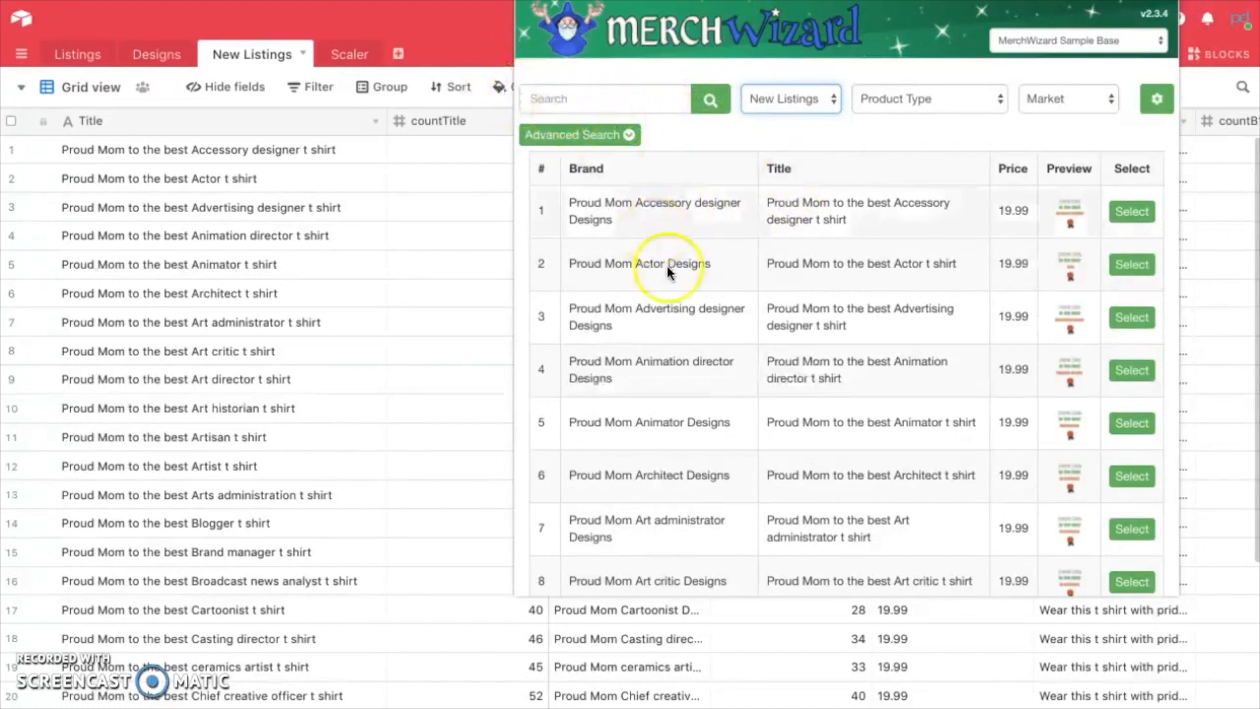
Examine the full list of New Listings records in MerchWizard, checking brands, titles, prices and previews from first to last
scroll(669, 275, "down", 20)
scroll(671, 287, "down", 20)
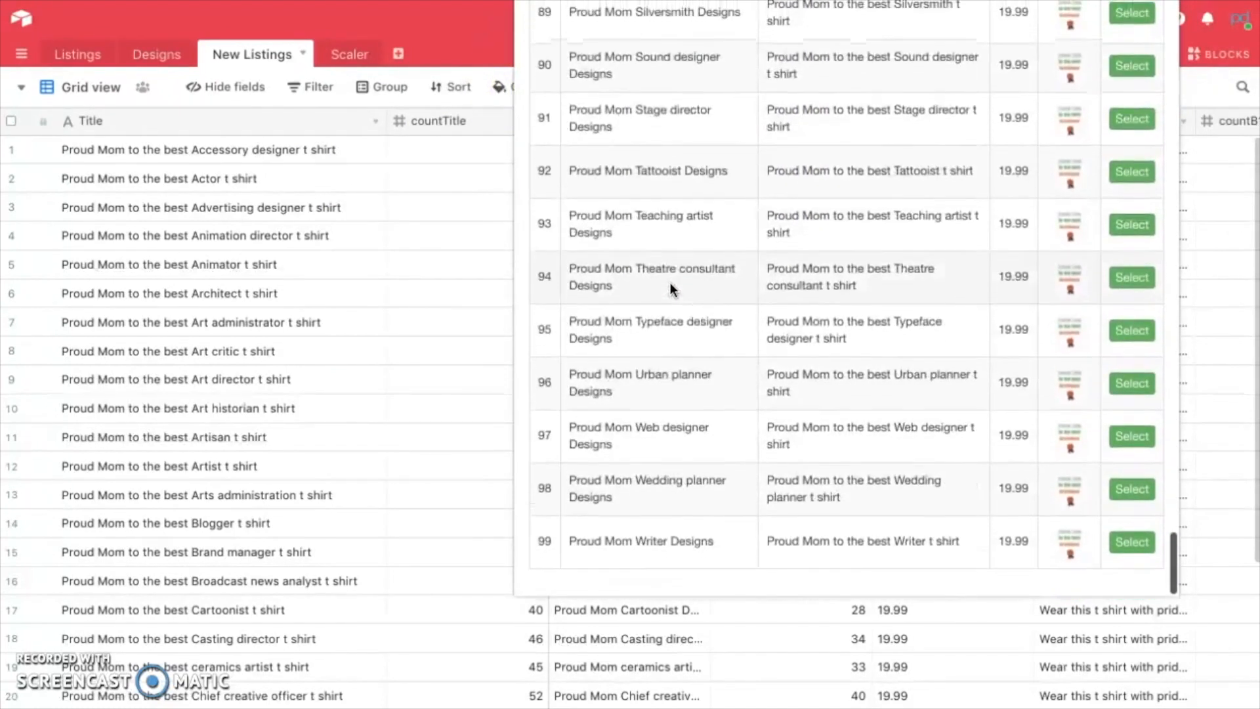
scroll(643, 472, "down", 20)
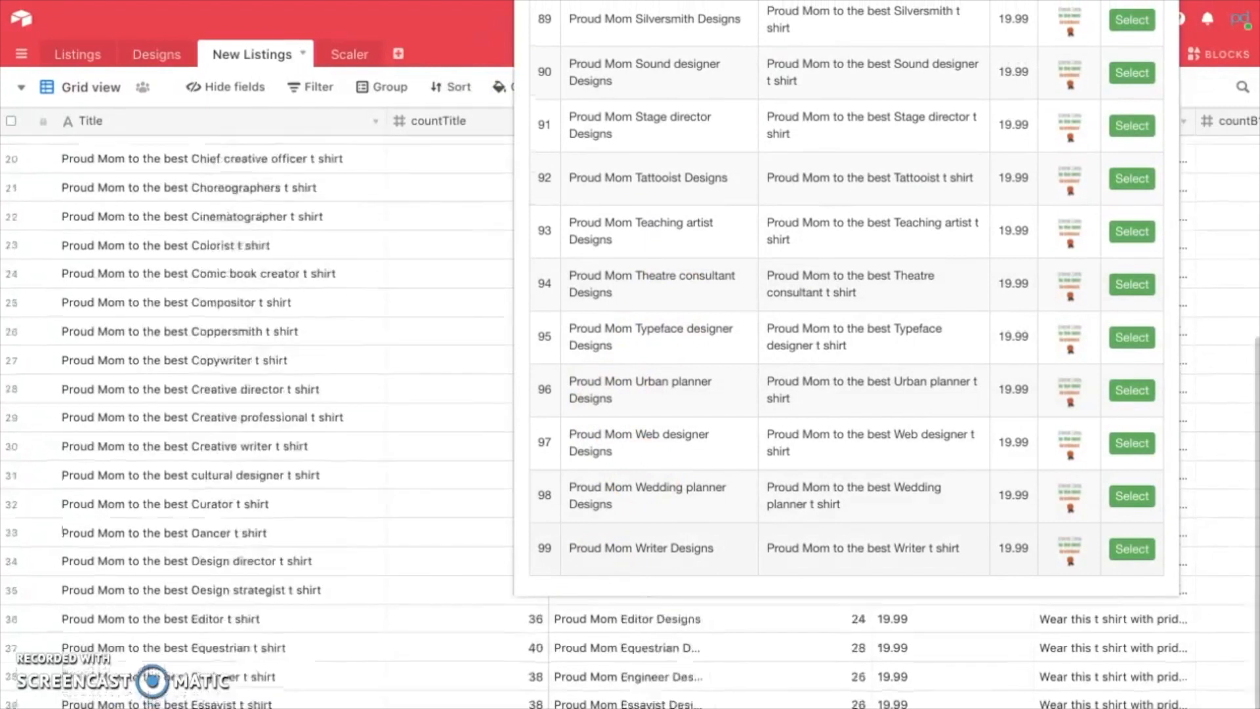
scroll(643, 471, "up", 20)
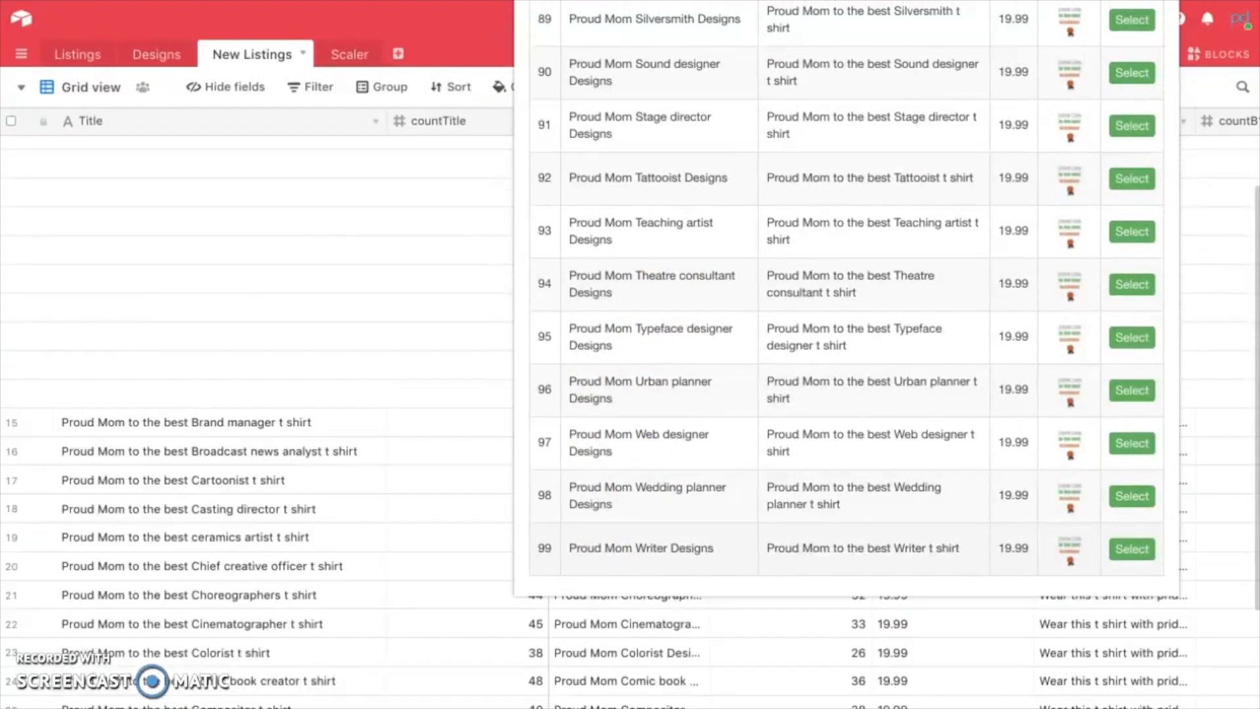
scroll(825, 250, "up", 20)
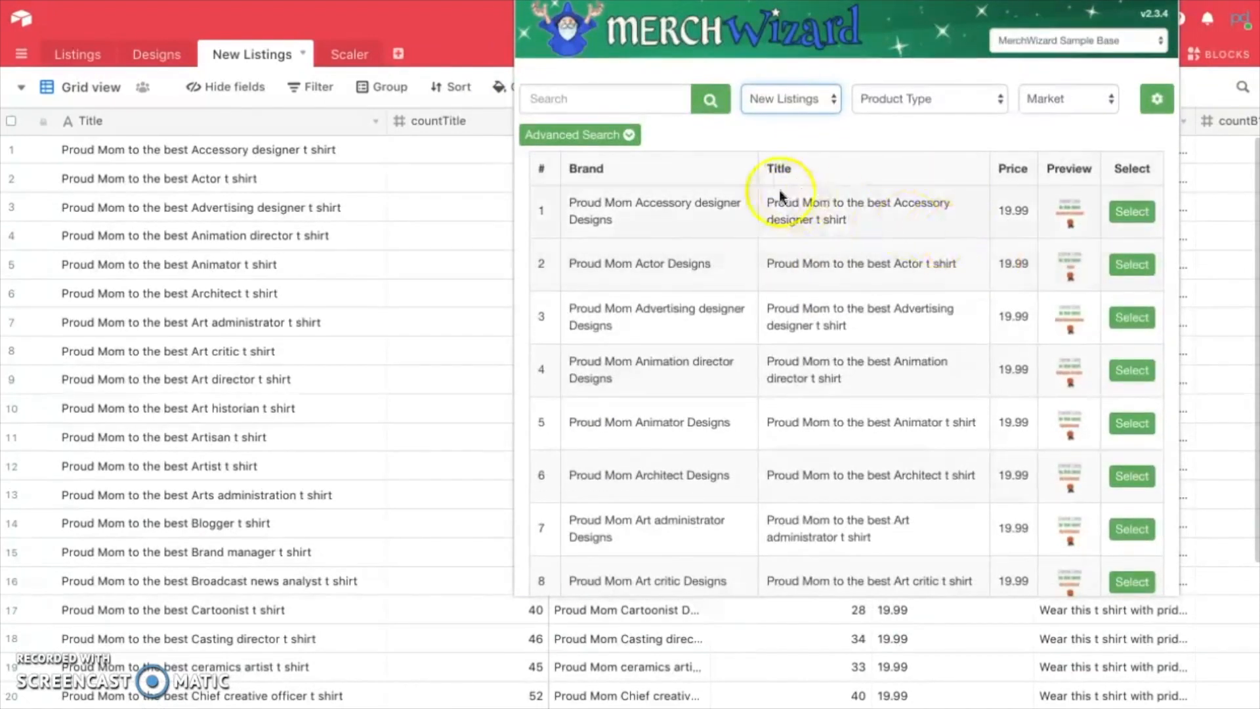
left_click(738, 128)
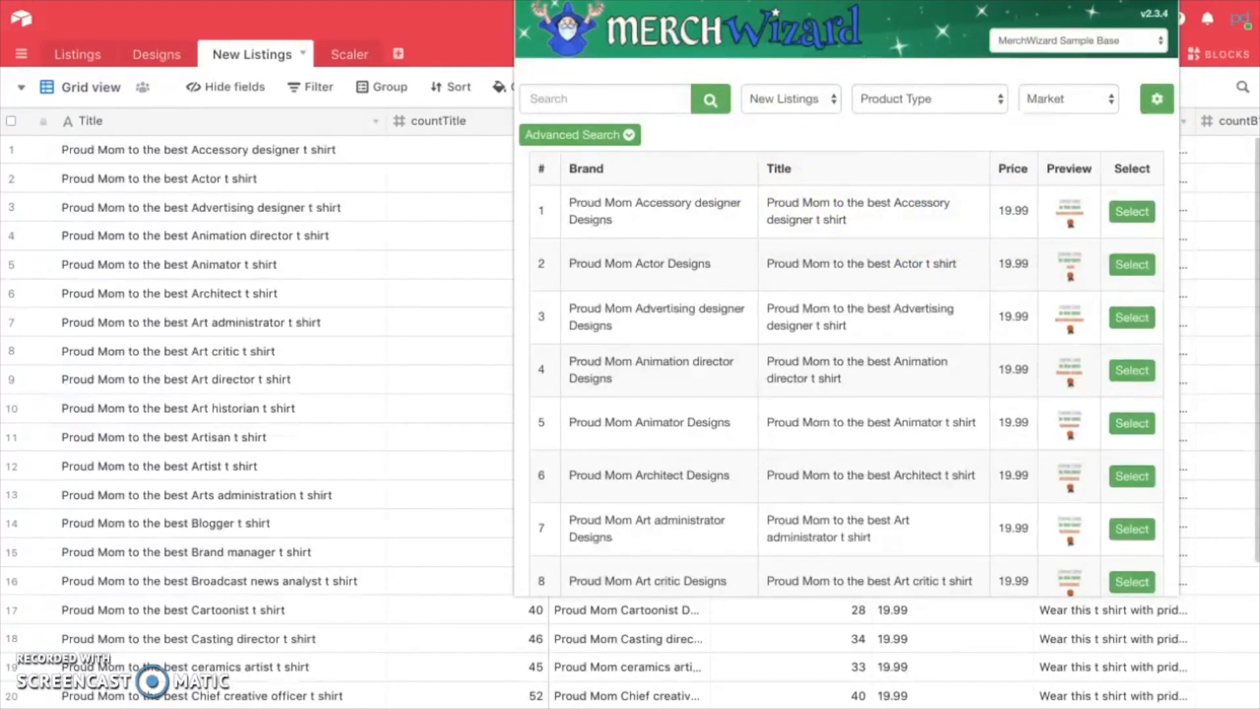
left_click(299, 488)
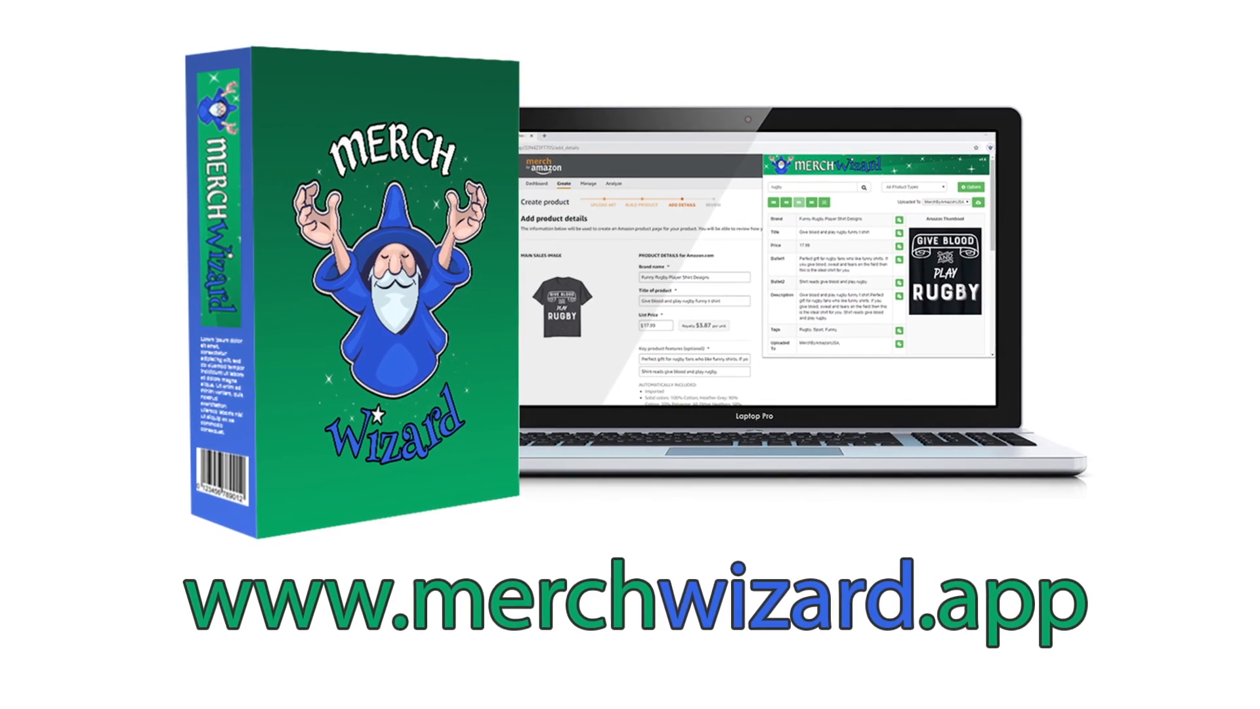